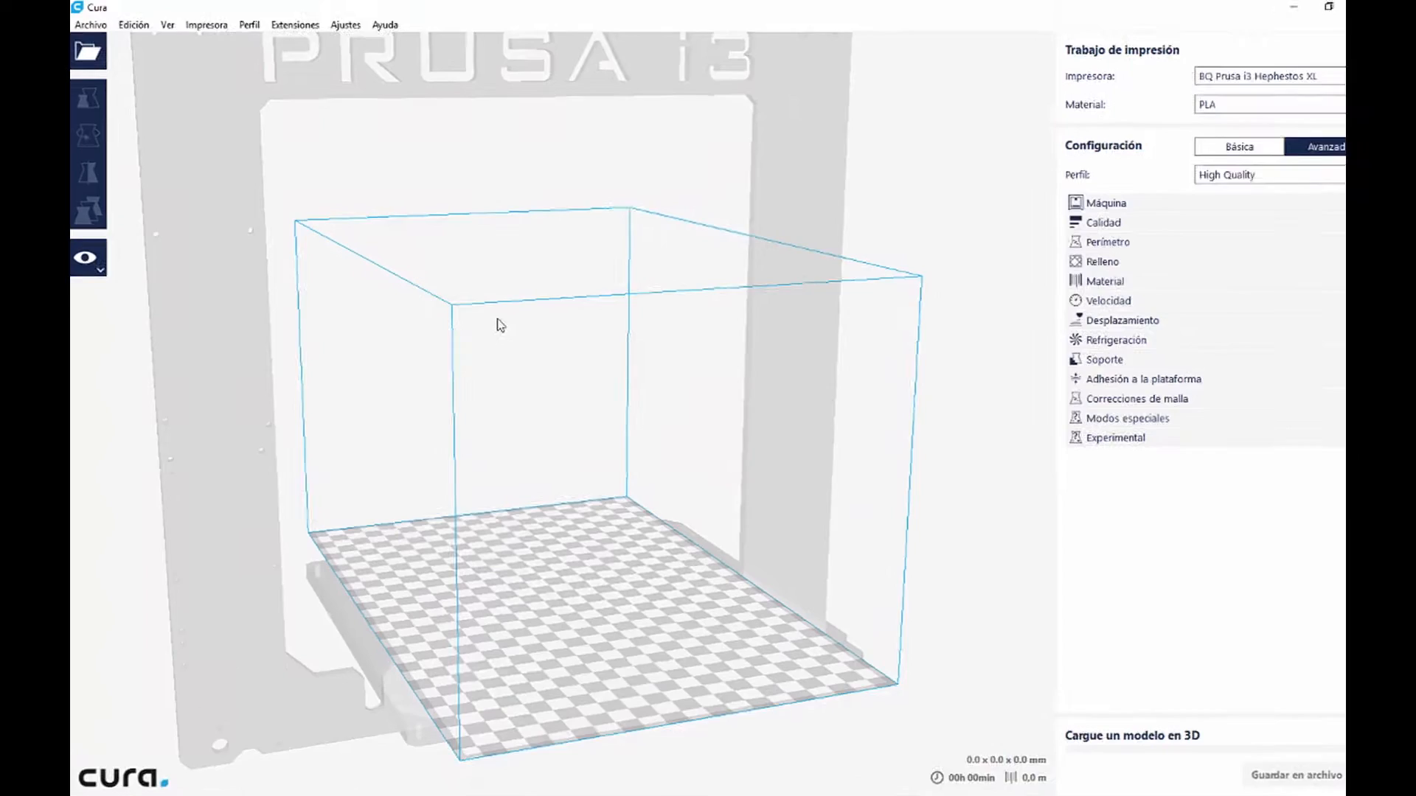
Step: Open flamewheel_drone_long_leg_v2.0_thinner.stl from the 0_Impresion3D folder in Escritorio
click(92, 56)
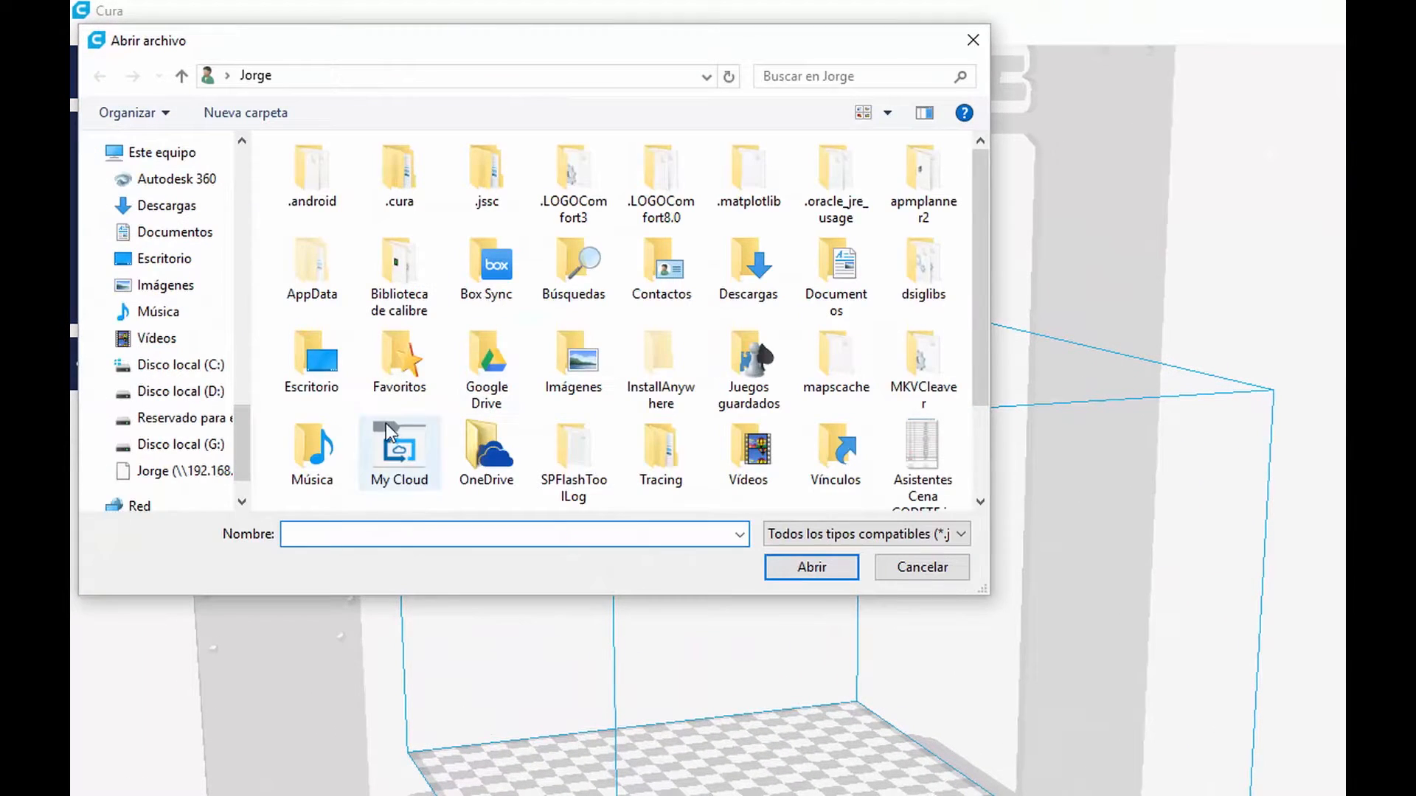
double_click(317, 361)
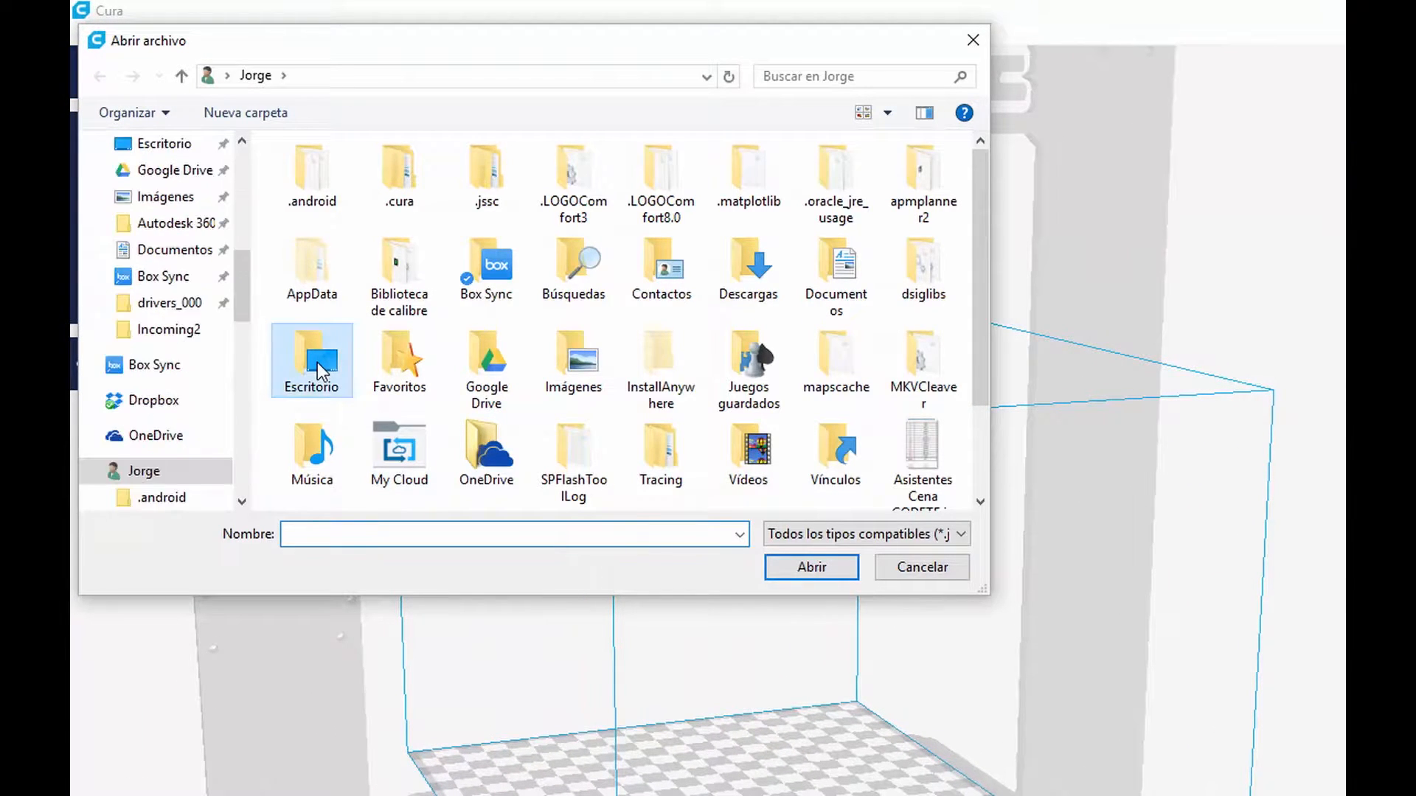
scroll(347, 361, up, 2)
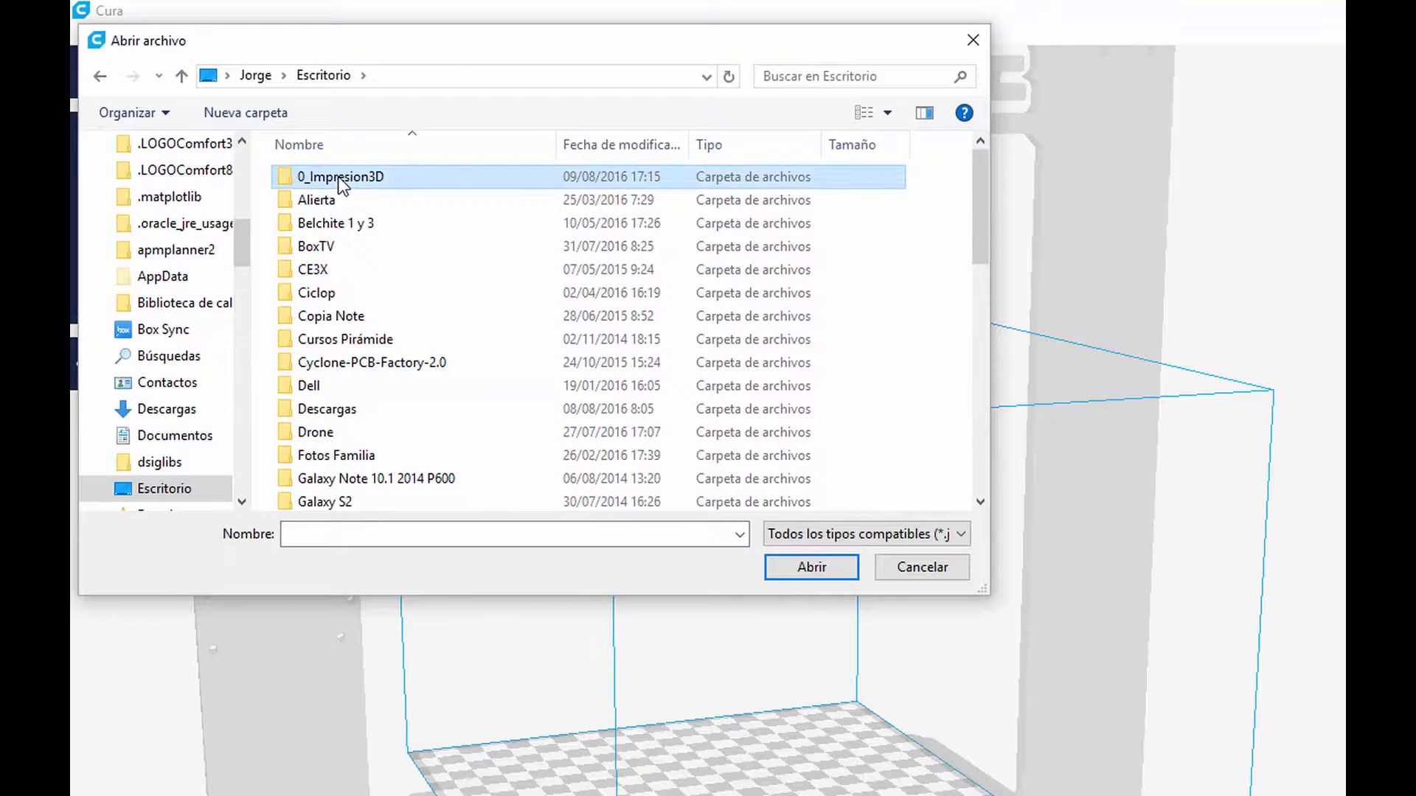
double_click(332, 174)
click(347, 293)
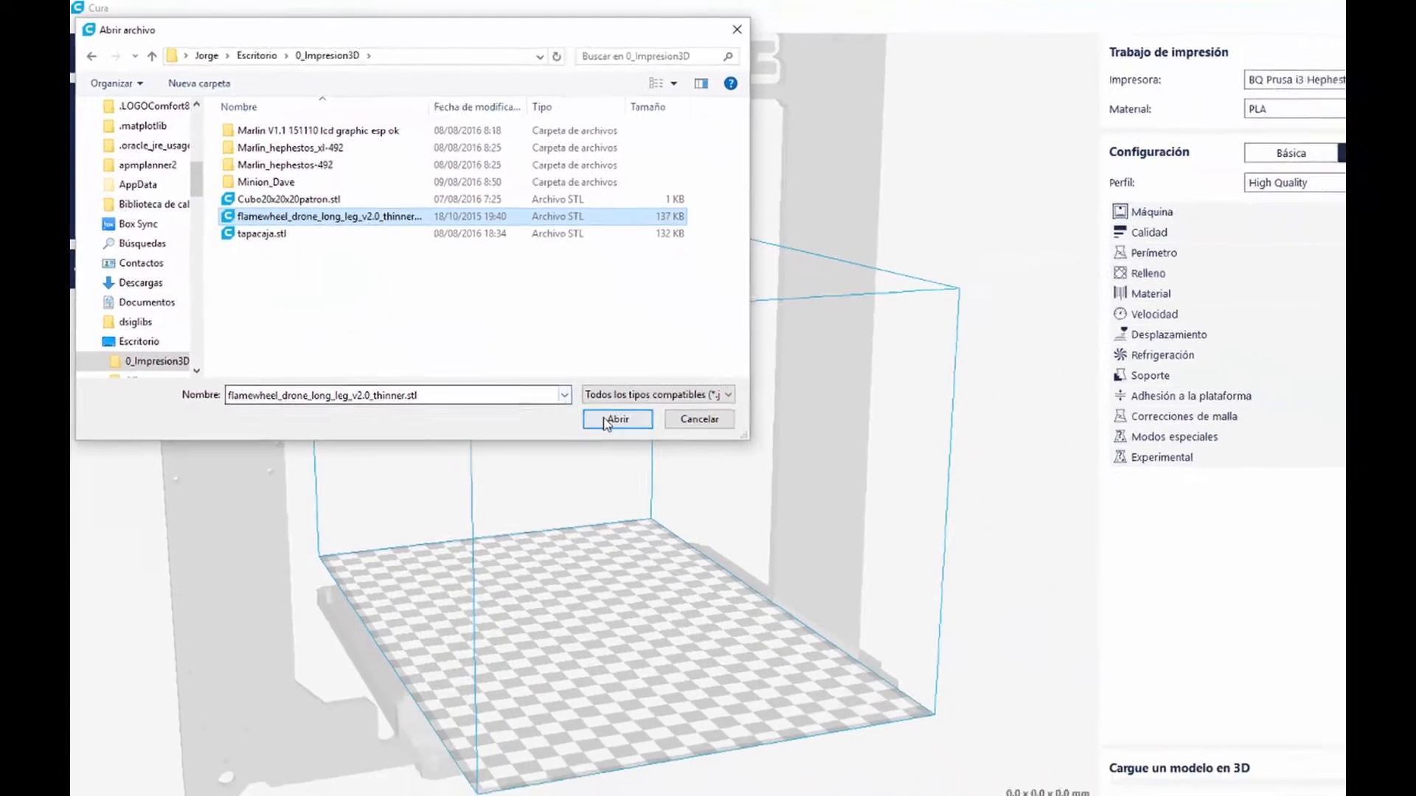
click(734, 508)
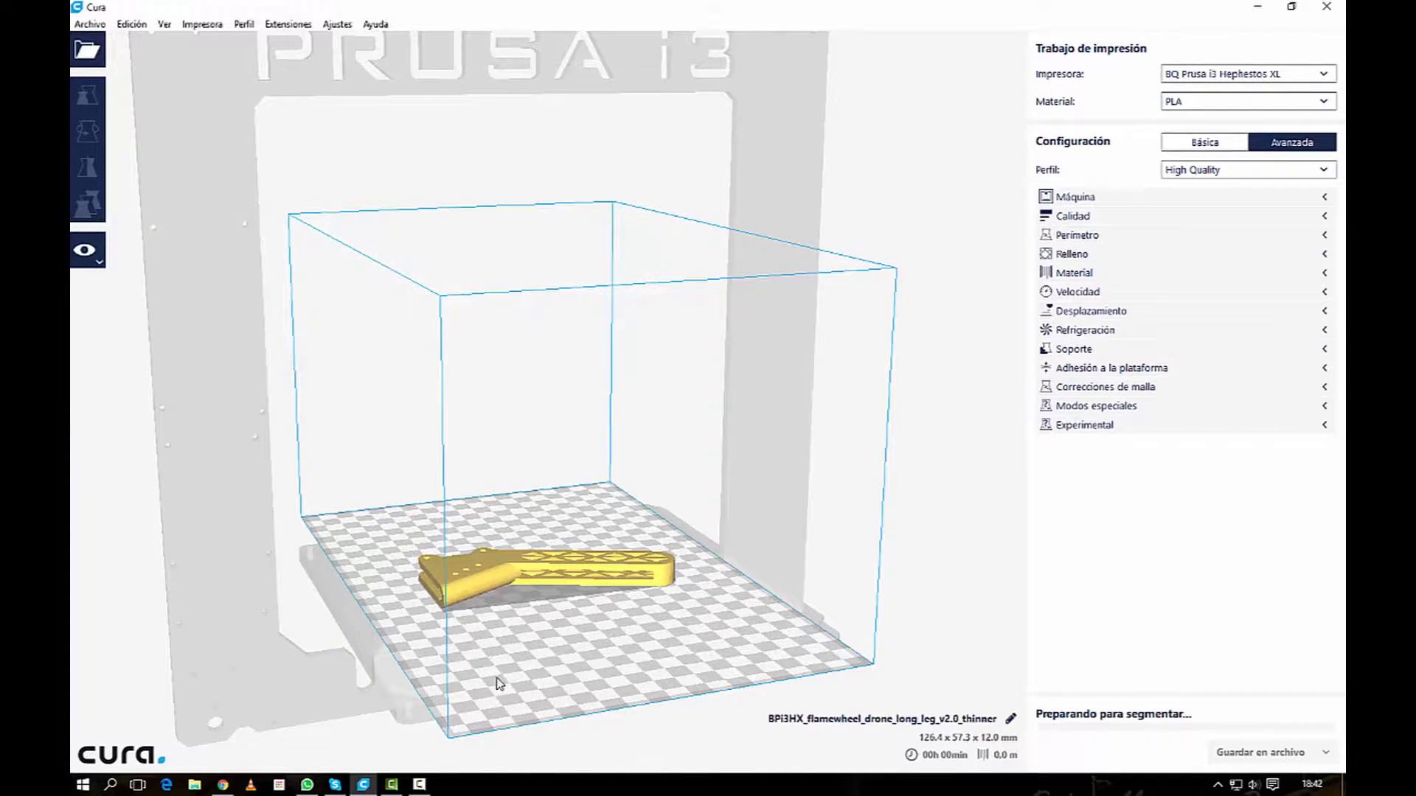
Step: Rotate the drone leg a quarter turn so it stands upright on its wide mounting end
scroll(497, 682, up, 3)
middle_drag(536, 599, 573, 379)
scroll(511, 528, up, 5)
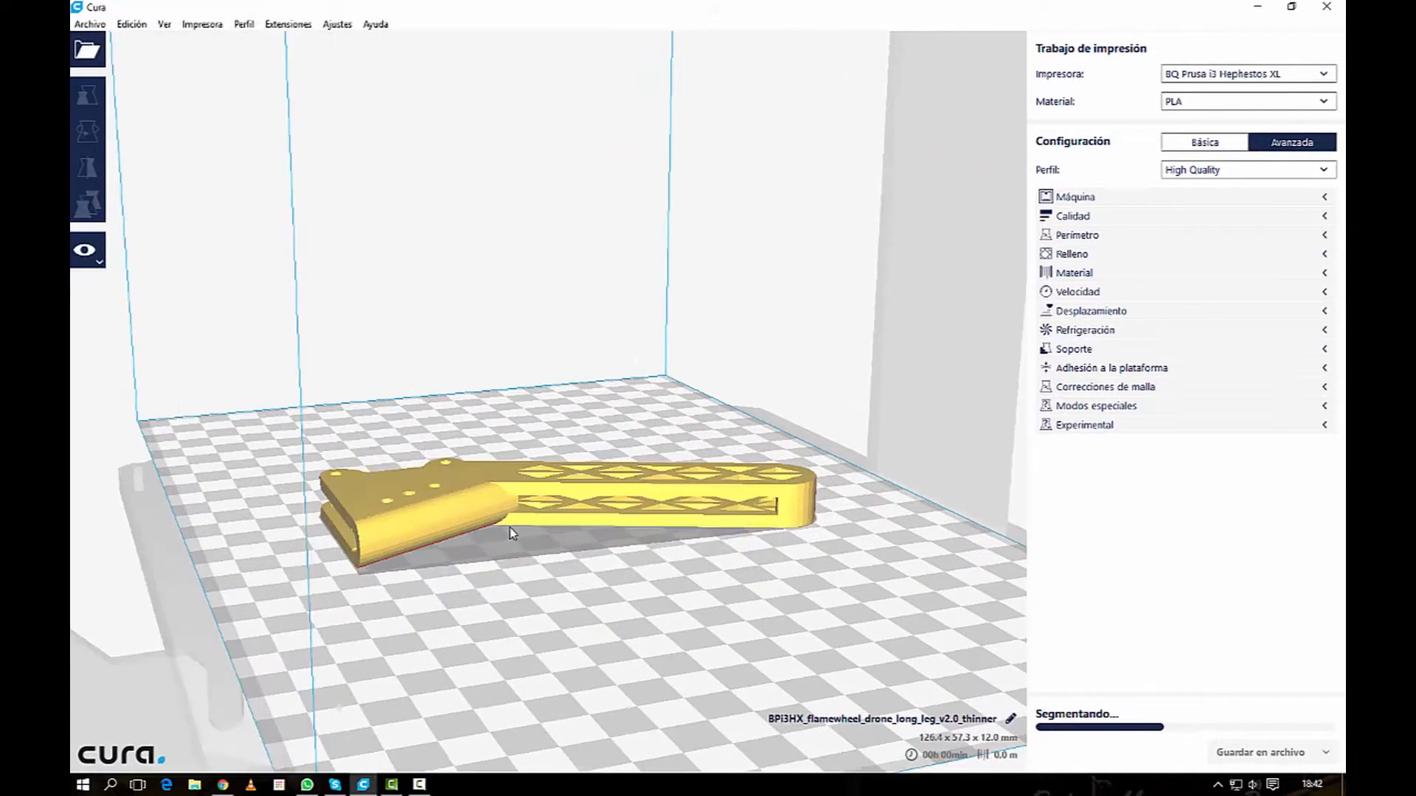
right_drag(620, 435, 544, 380)
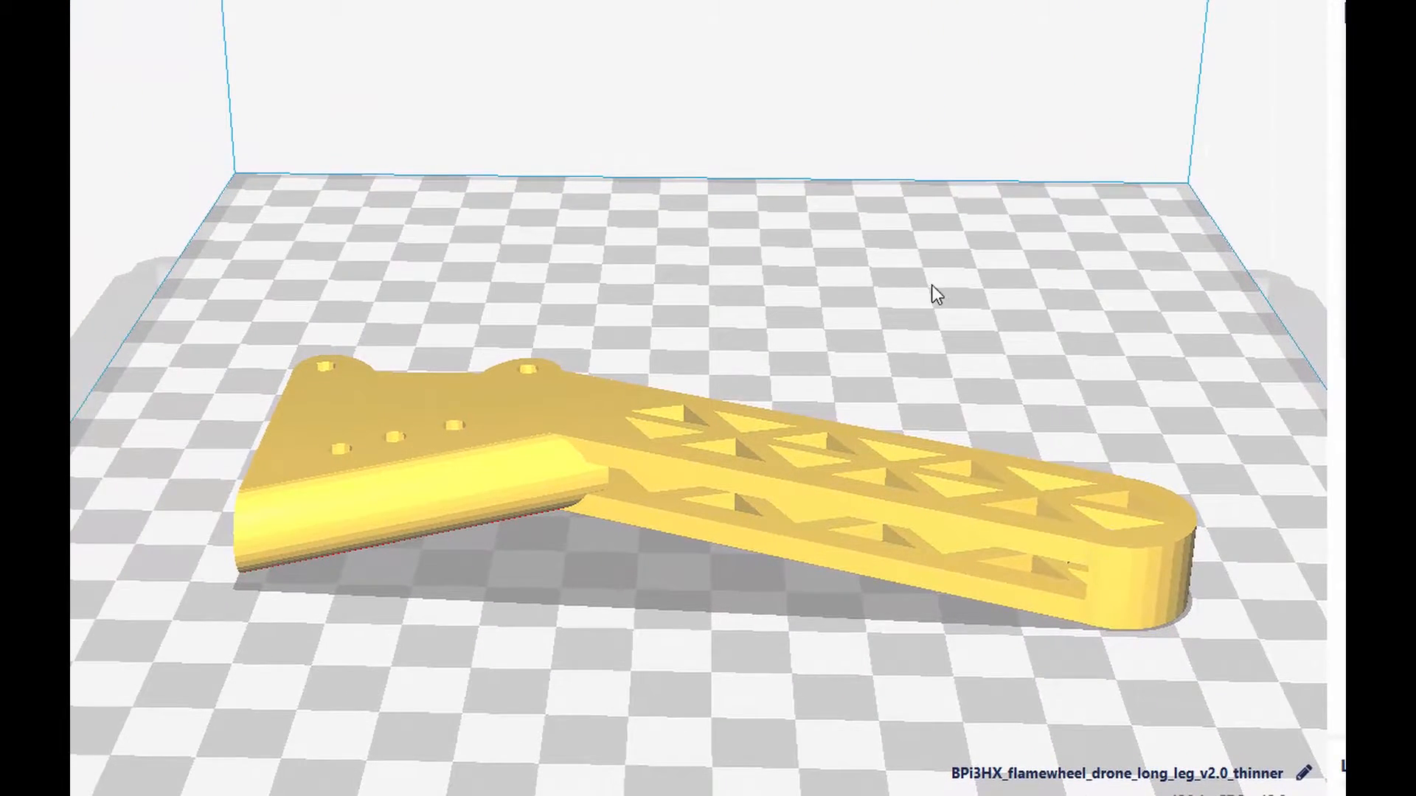
right_drag(931, 286, 1150, 211)
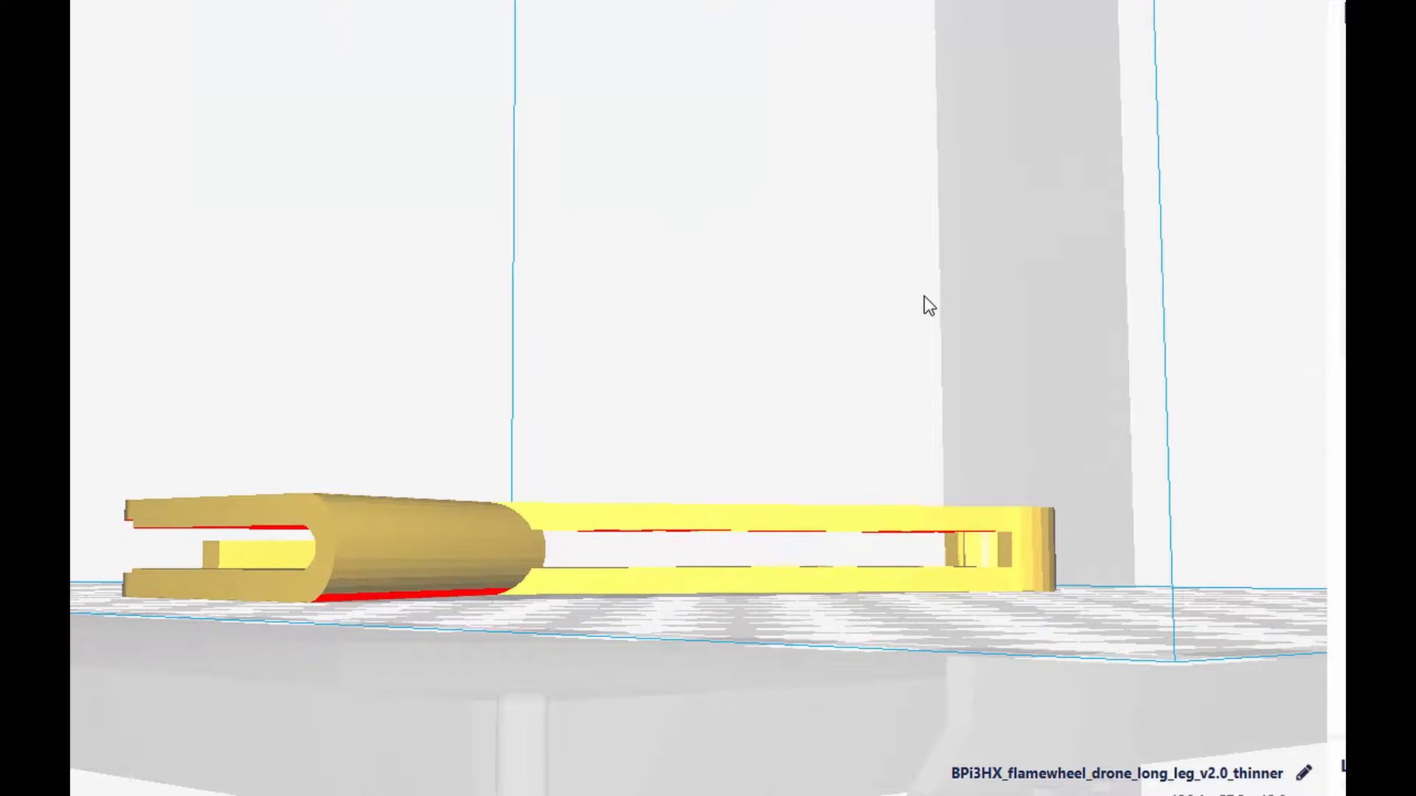
right_drag(835, 340, 581, 459)
click(577, 423)
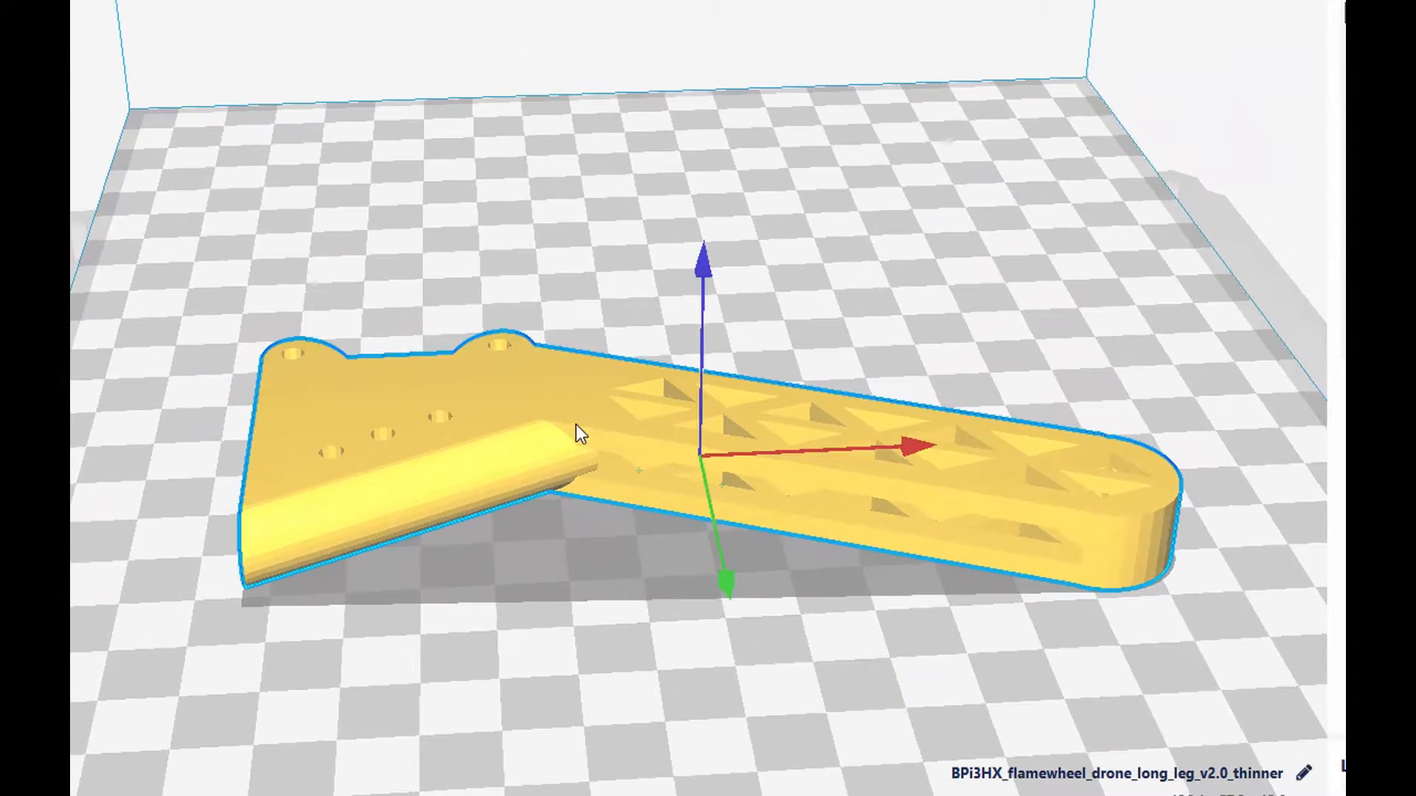
middle_drag(576, 423, 507, 99)
key(r)
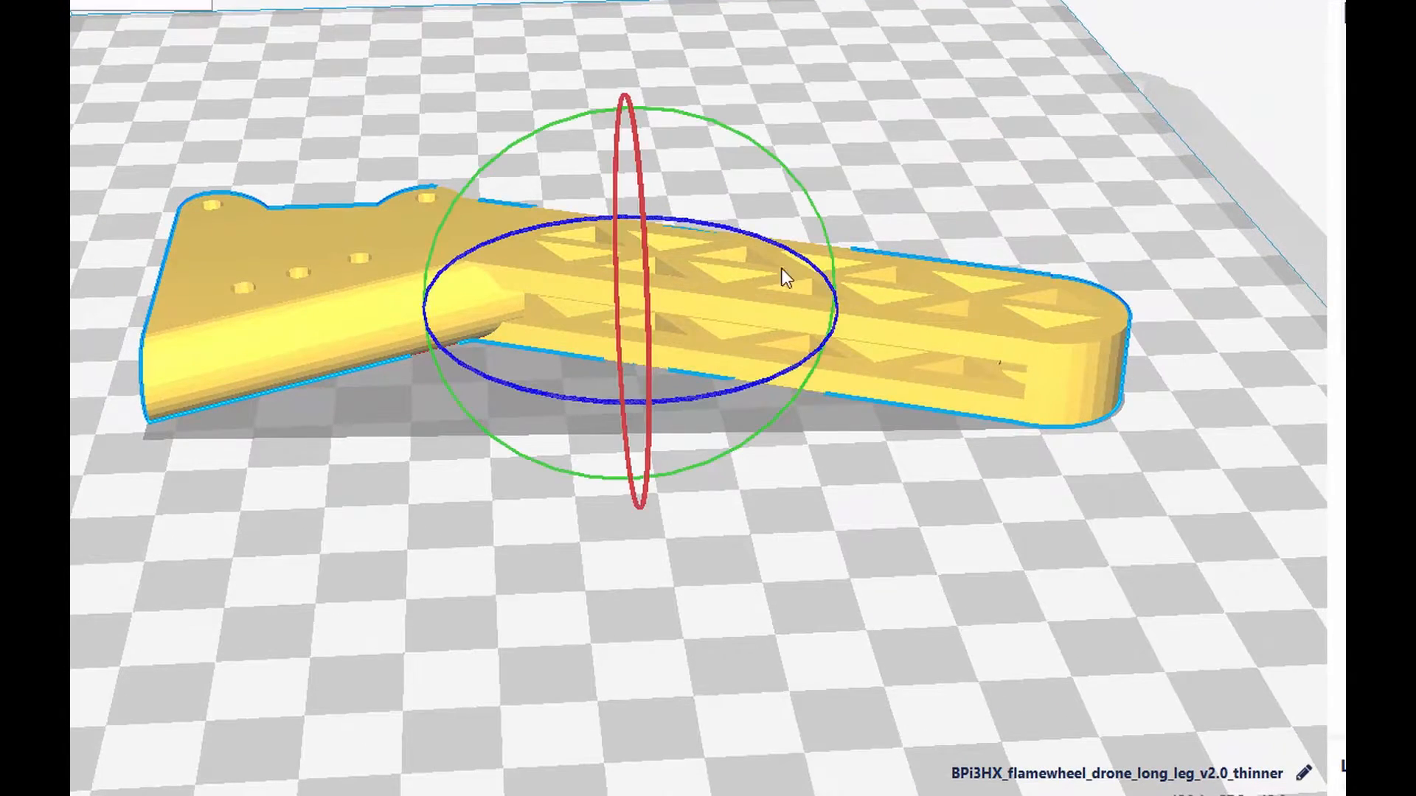
drag(730, 127, 417, 149)
click(515, 511)
Step: Examine the upright leg from base to tip, checking the overhang areas marked in red
scroll(525, 596, down, 5)
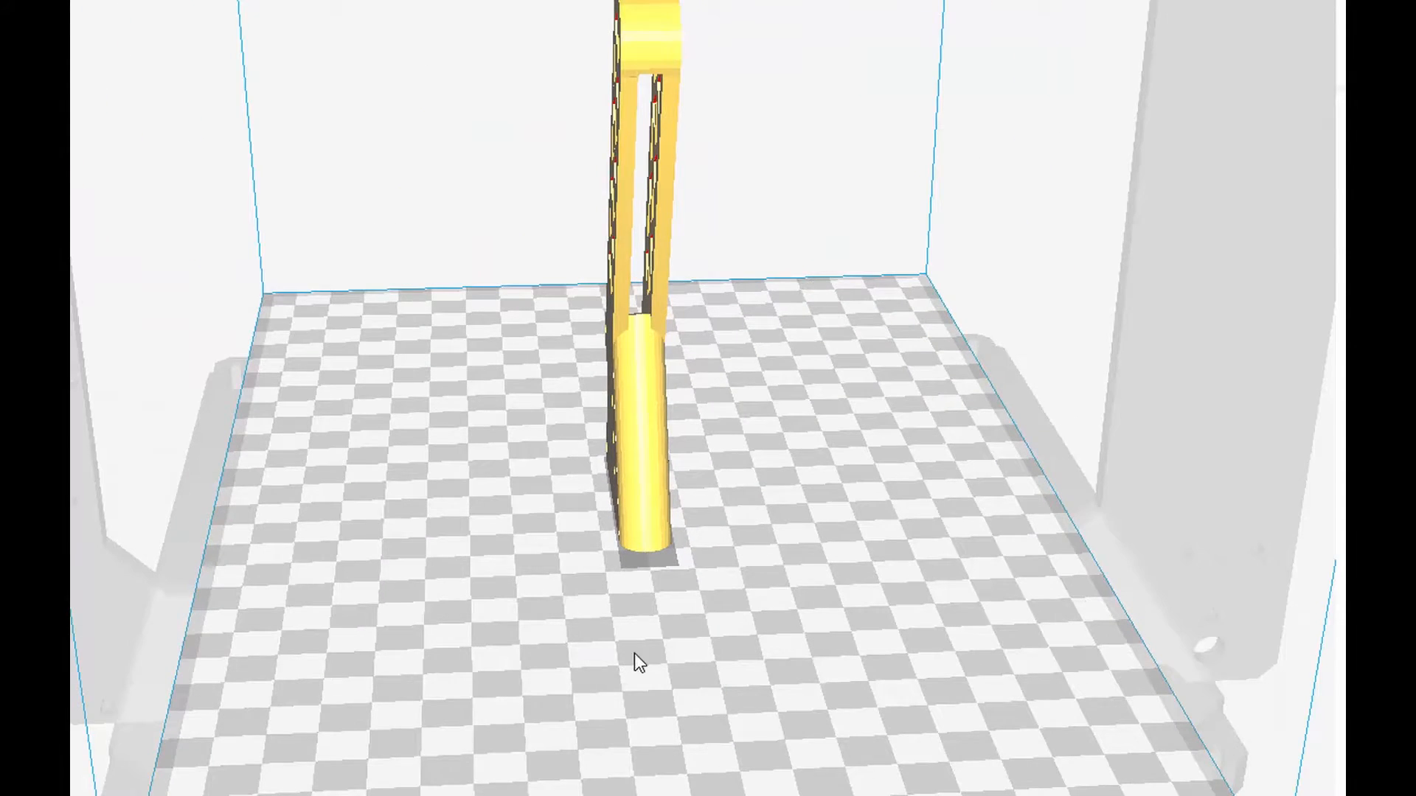
right_drag(639, 662, 826, 542)
scroll(645, 140, up, 3)
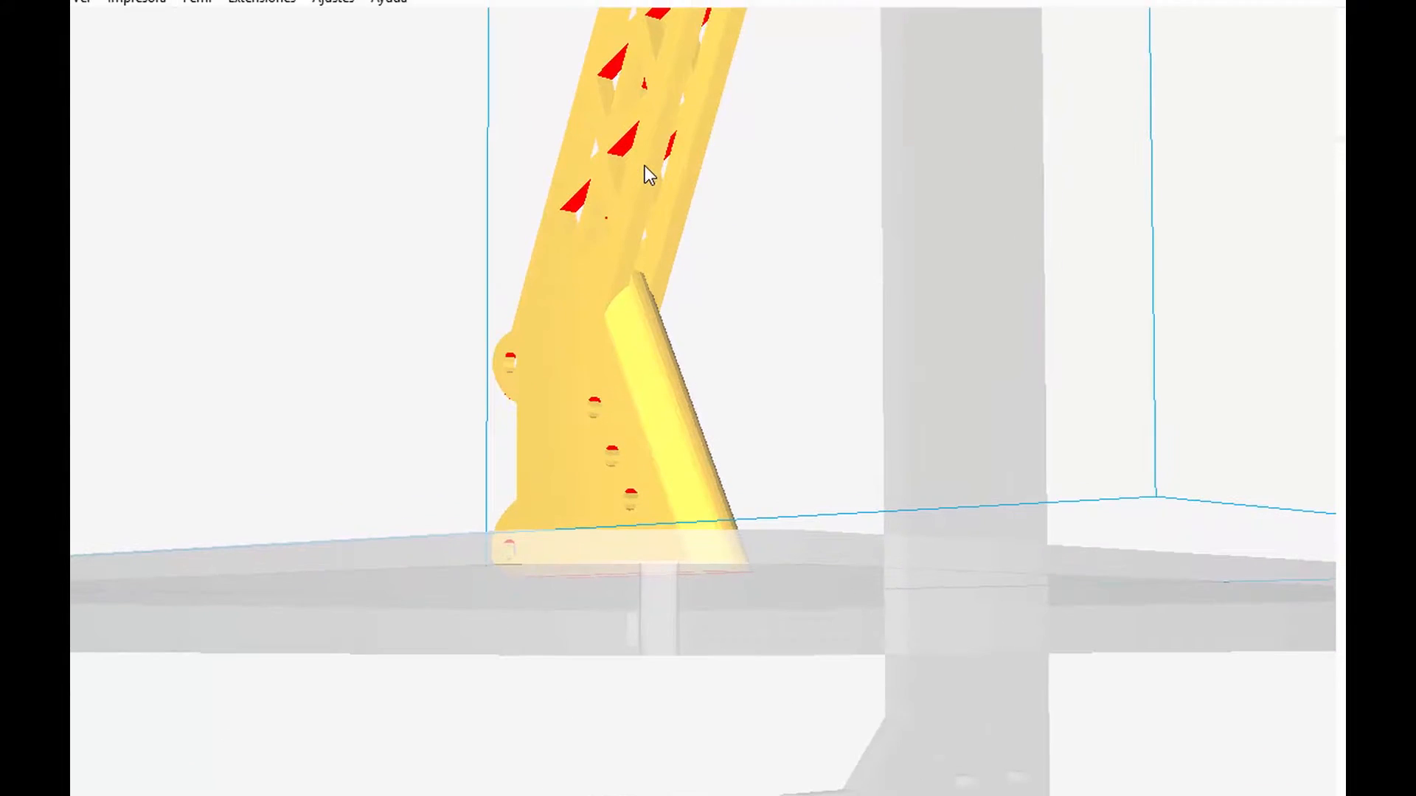
middle_drag(645, 140, 626, 539)
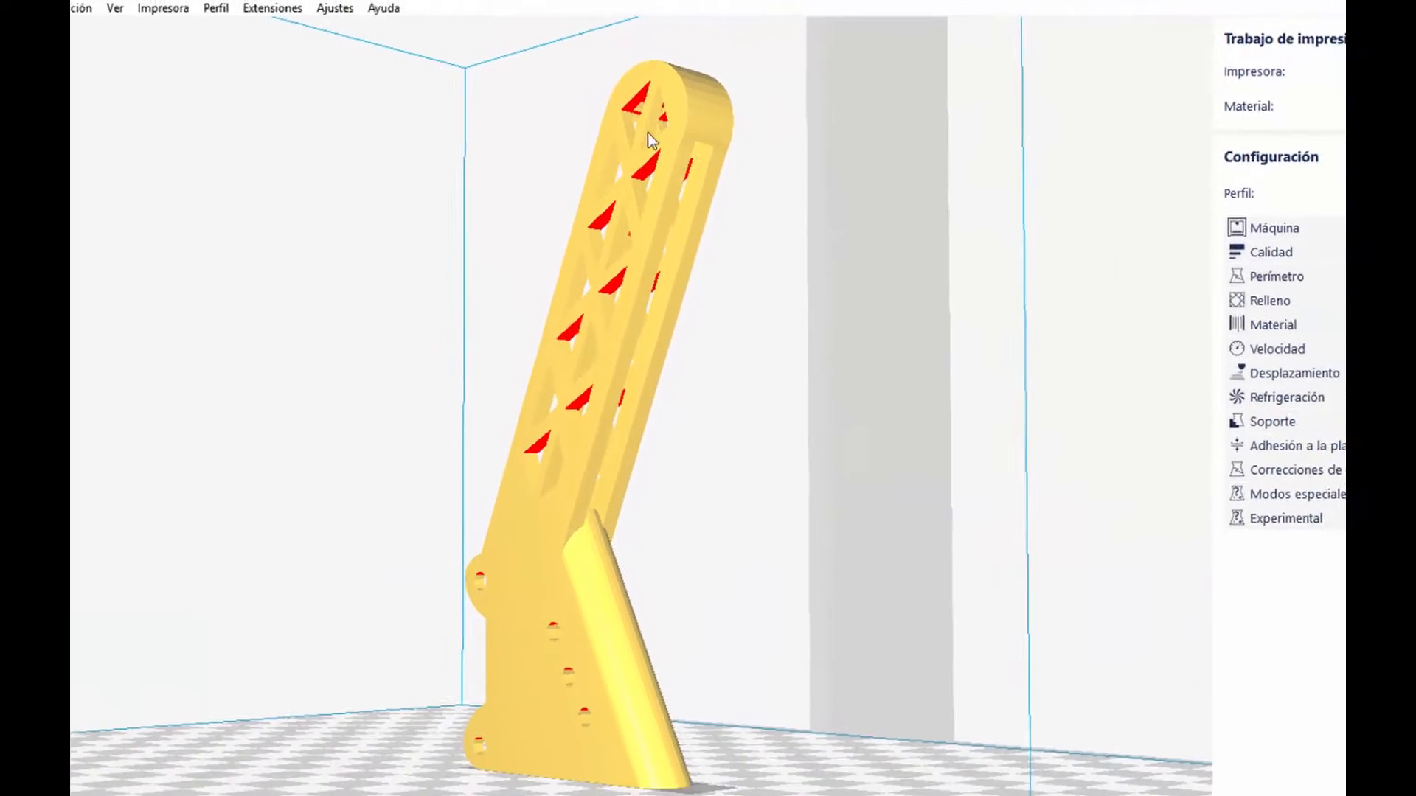
scroll(604, 714, up, 3)
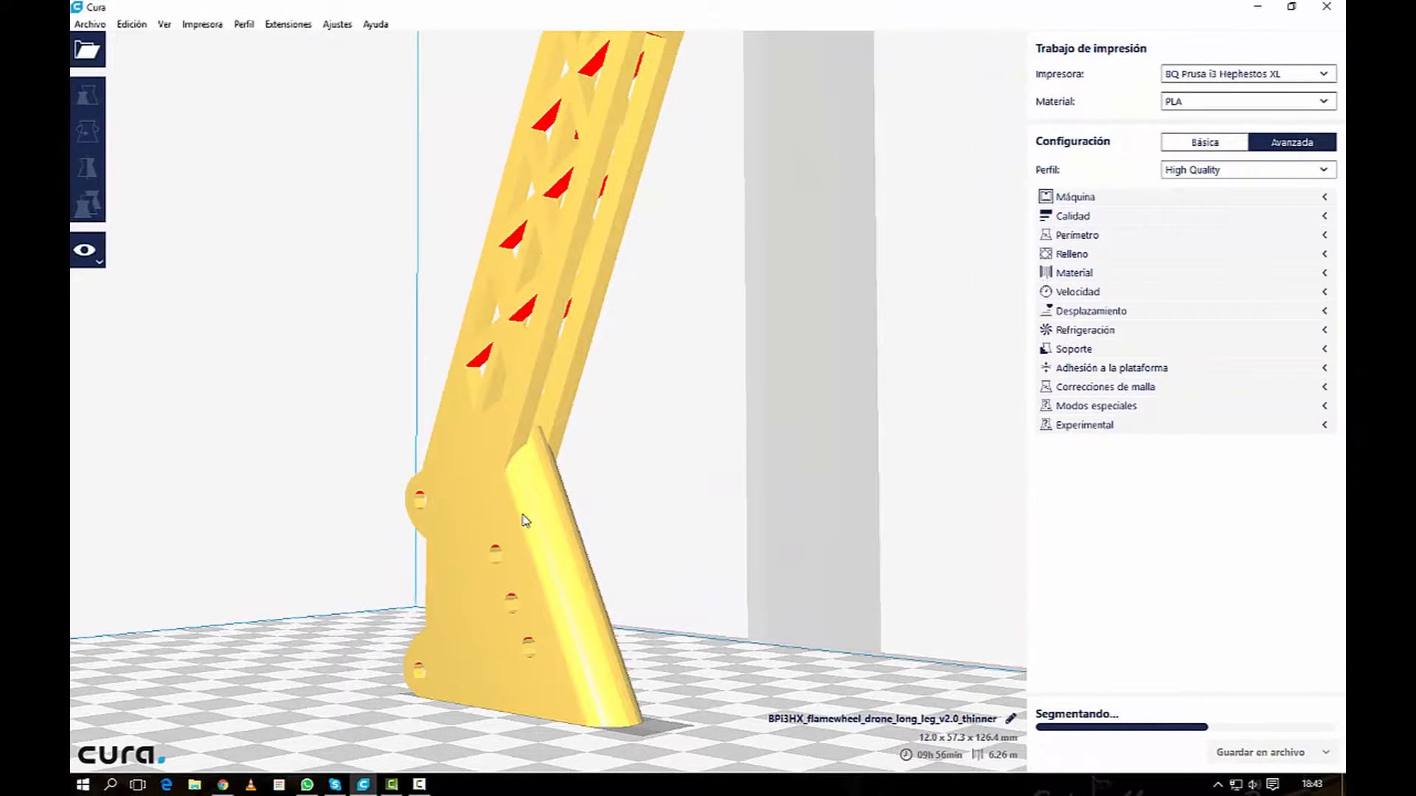
middle_drag(522, 518, 544, 433)
right_click(543, 411)
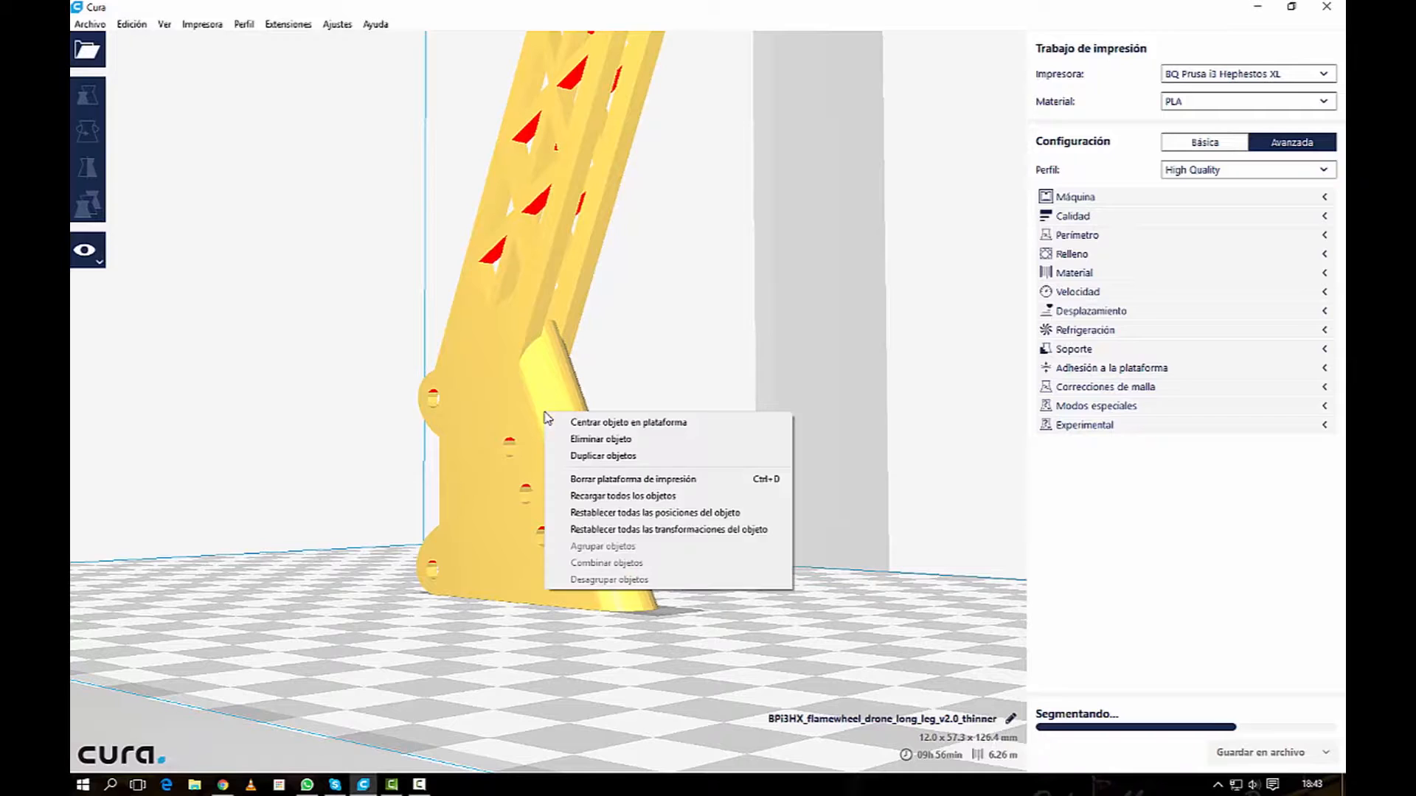
key(Escape)
click(518, 419)
middle_drag(520, 417, 624, 407)
right_click(632, 444)
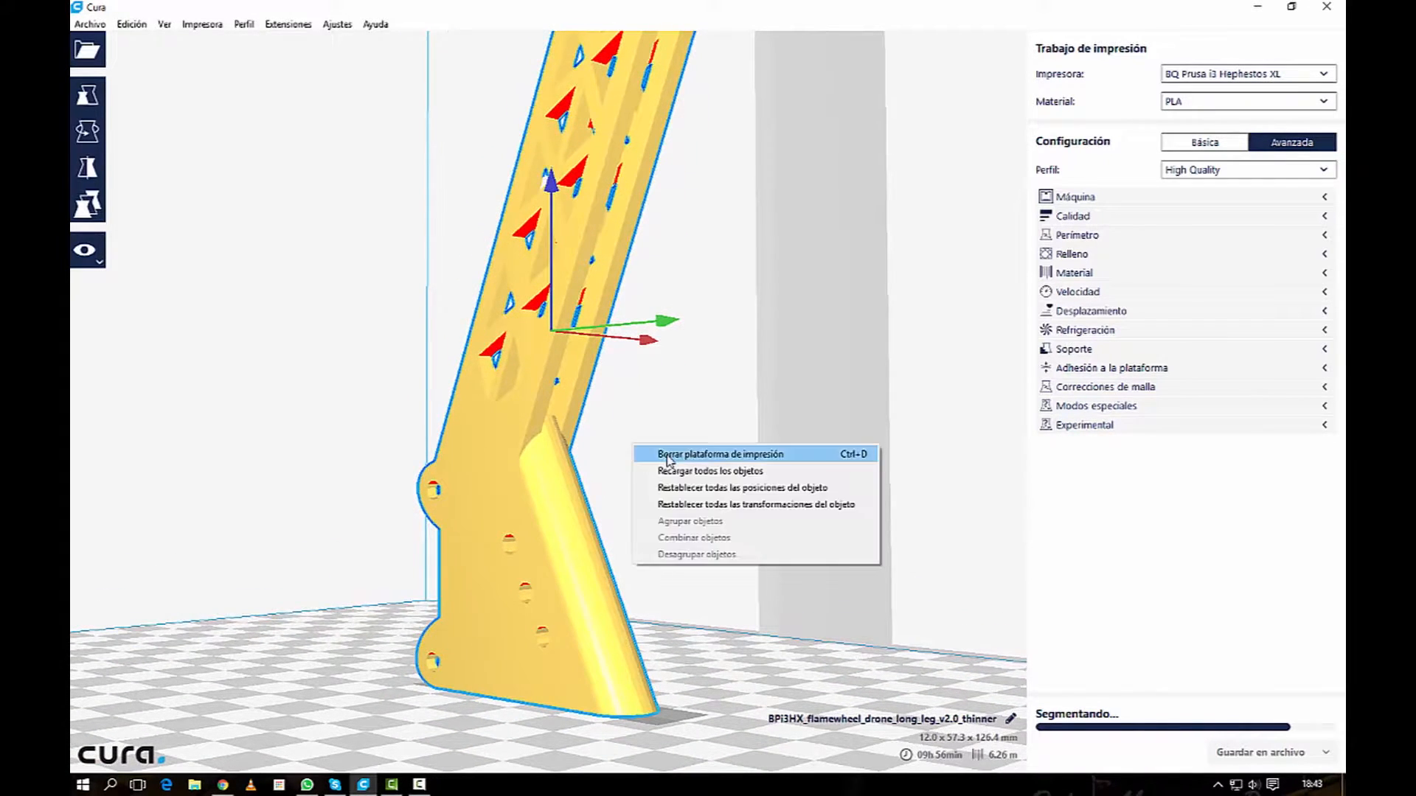
click(606, 399)
Step: Duplicate the upright drone leg on the build plate
right_drag(631, 377, 699, 379)
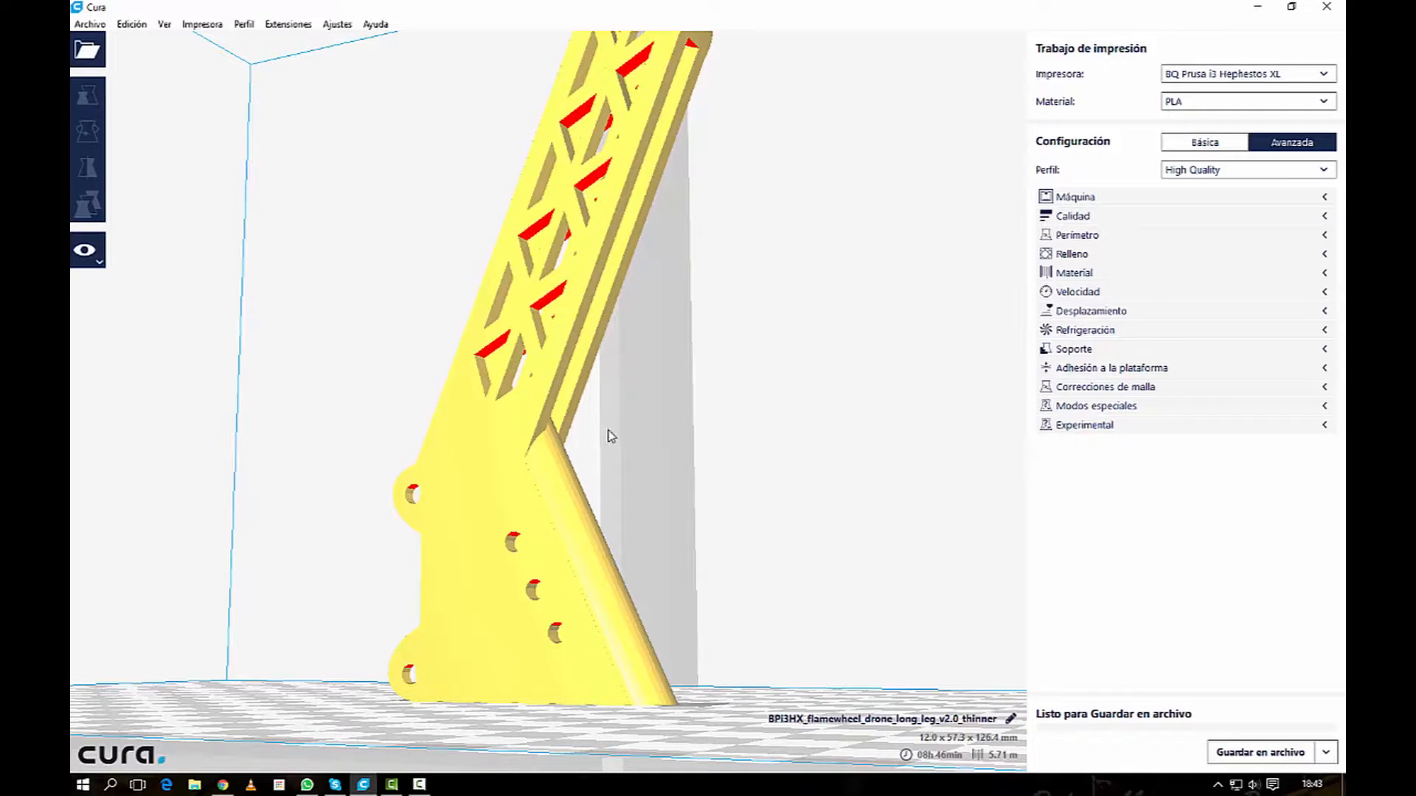
right_drag(606, 453, 187, 487)
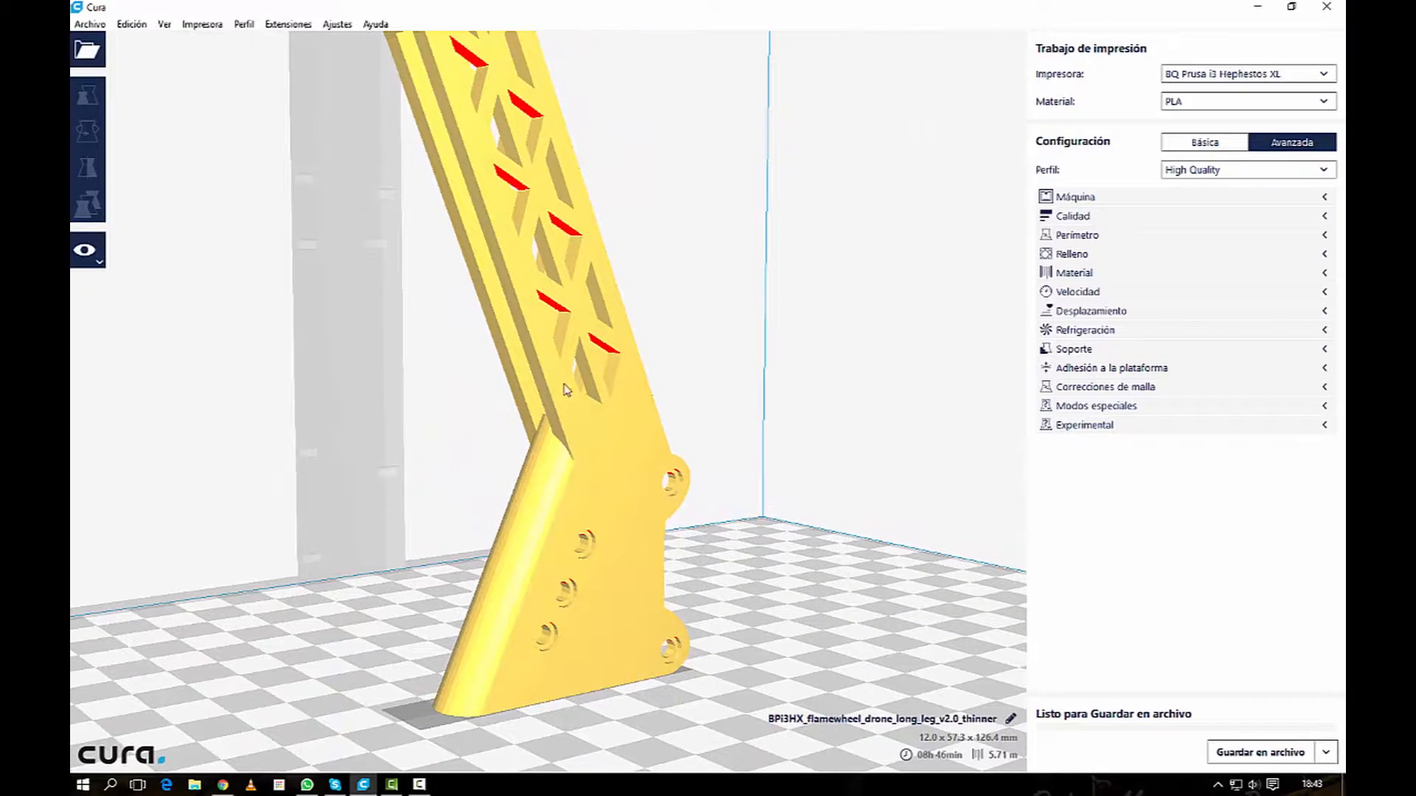
right_drag(521, 311, 807, 375)
scroll(806, 375, down, 3)
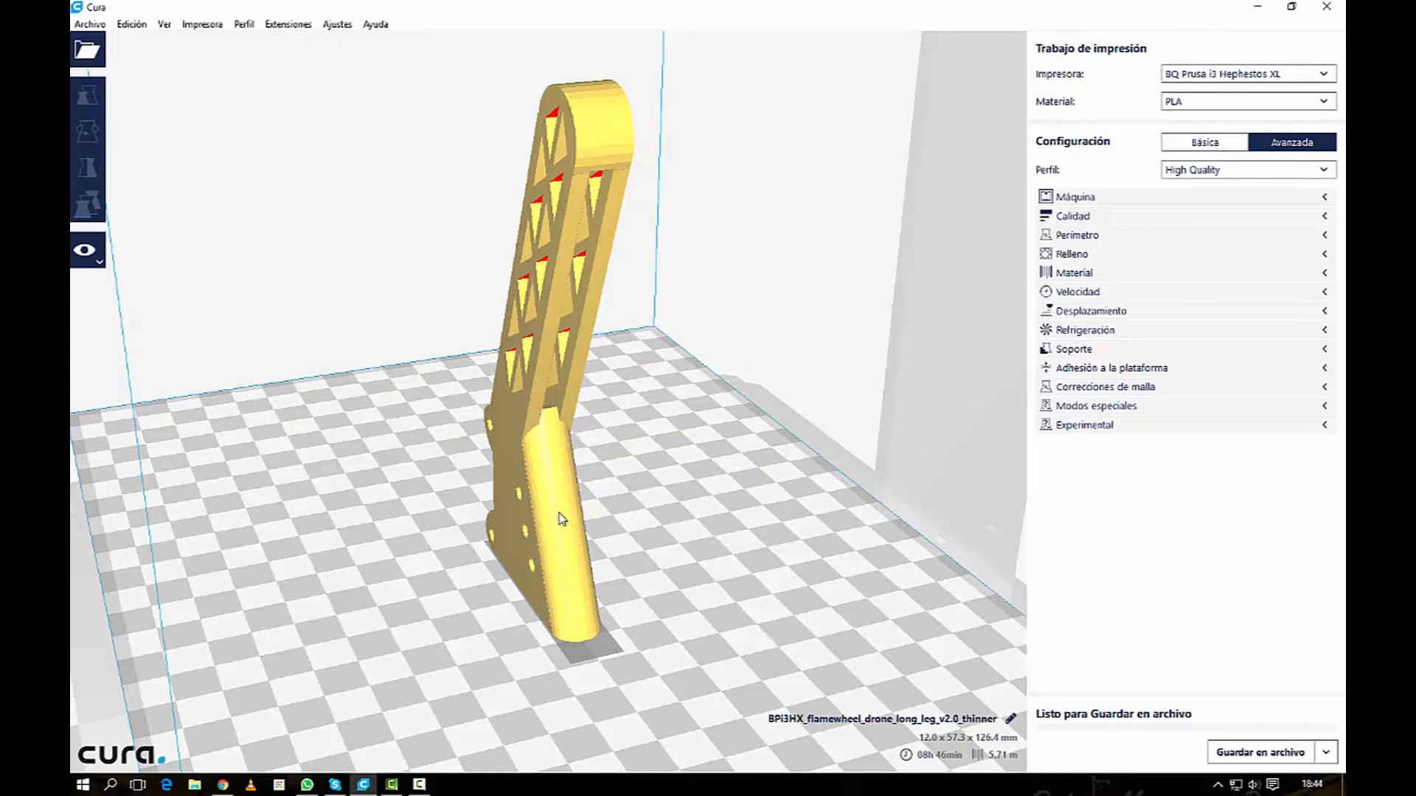
scroll(584, 519, down, 3)
scroll(603, 542, up, 3)
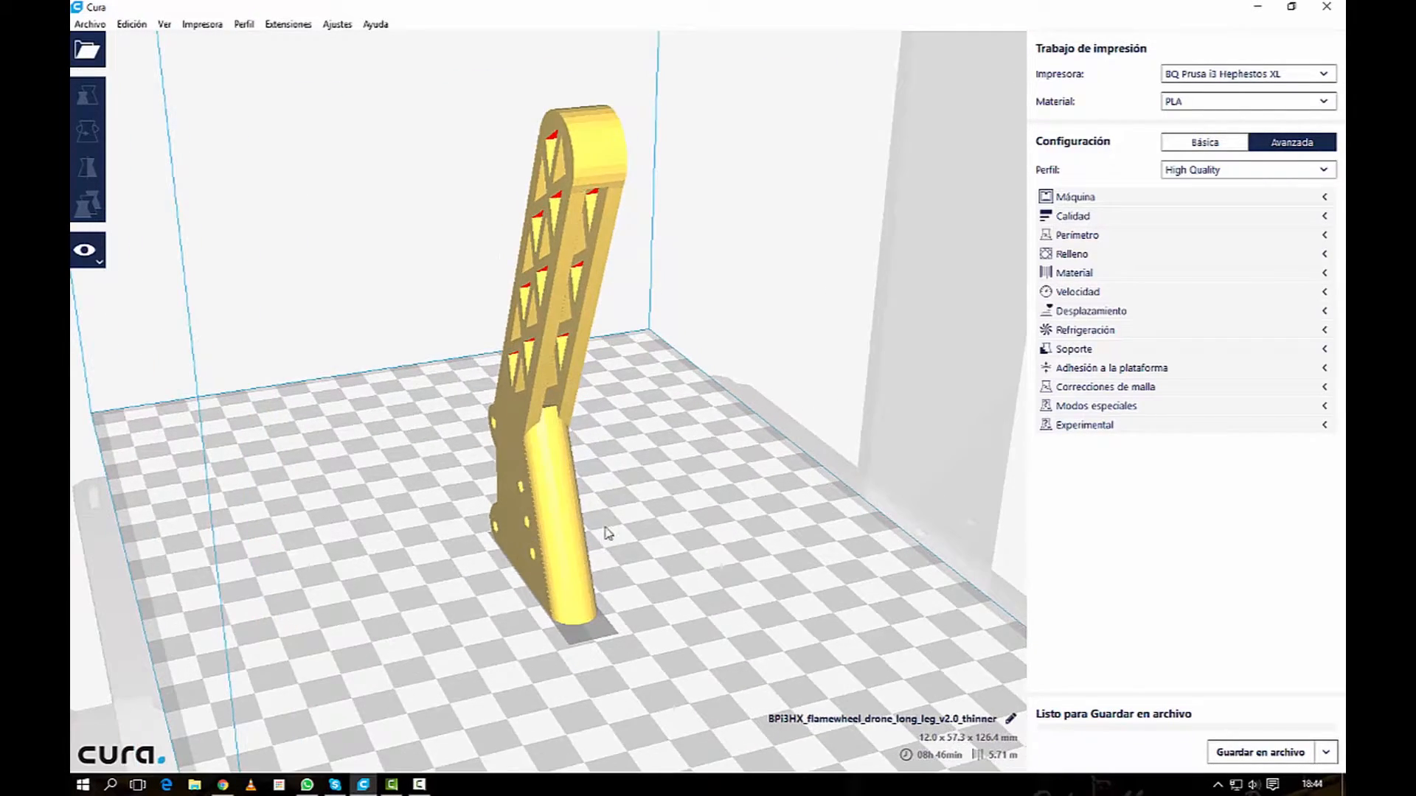
click(564, 509)
right_click(559, 521)
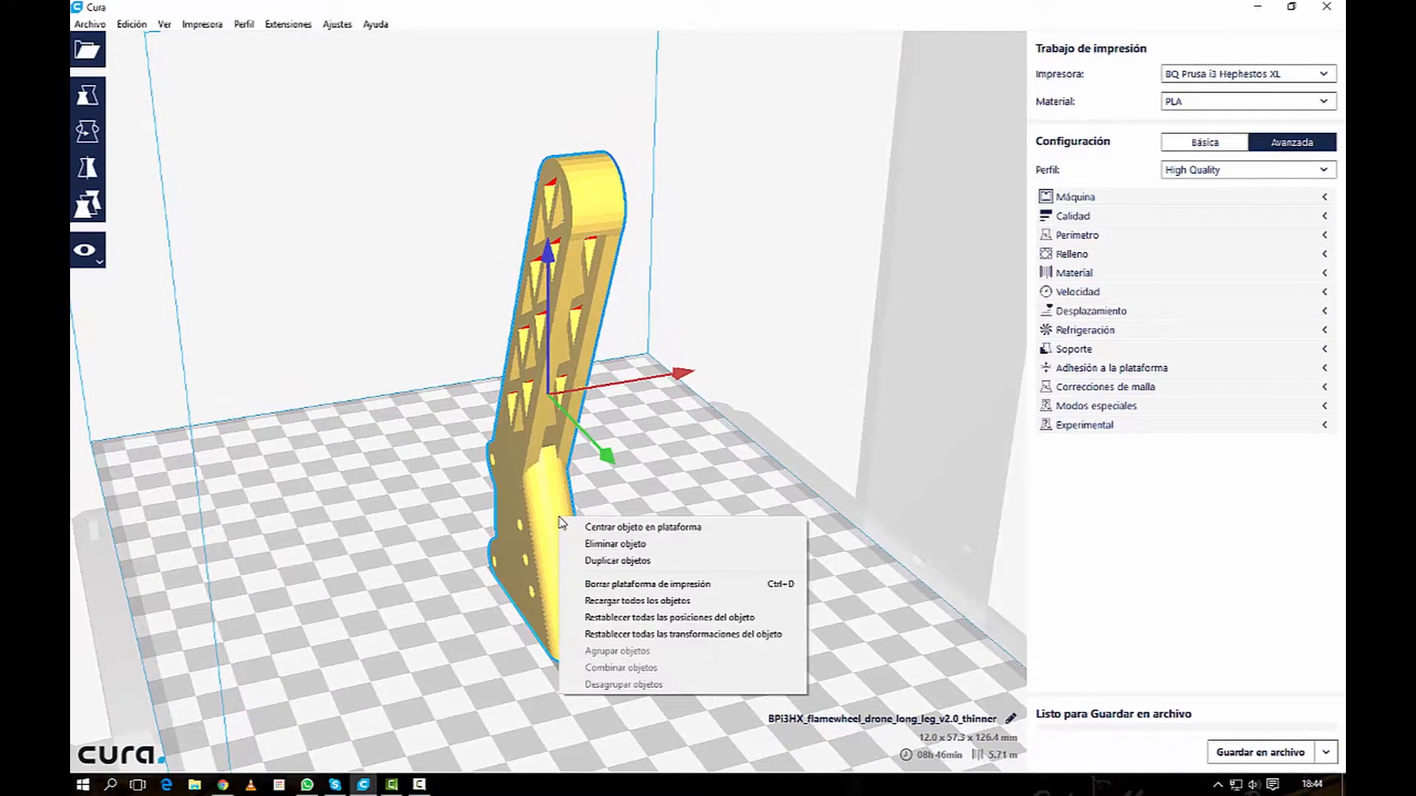
click(632, 561)
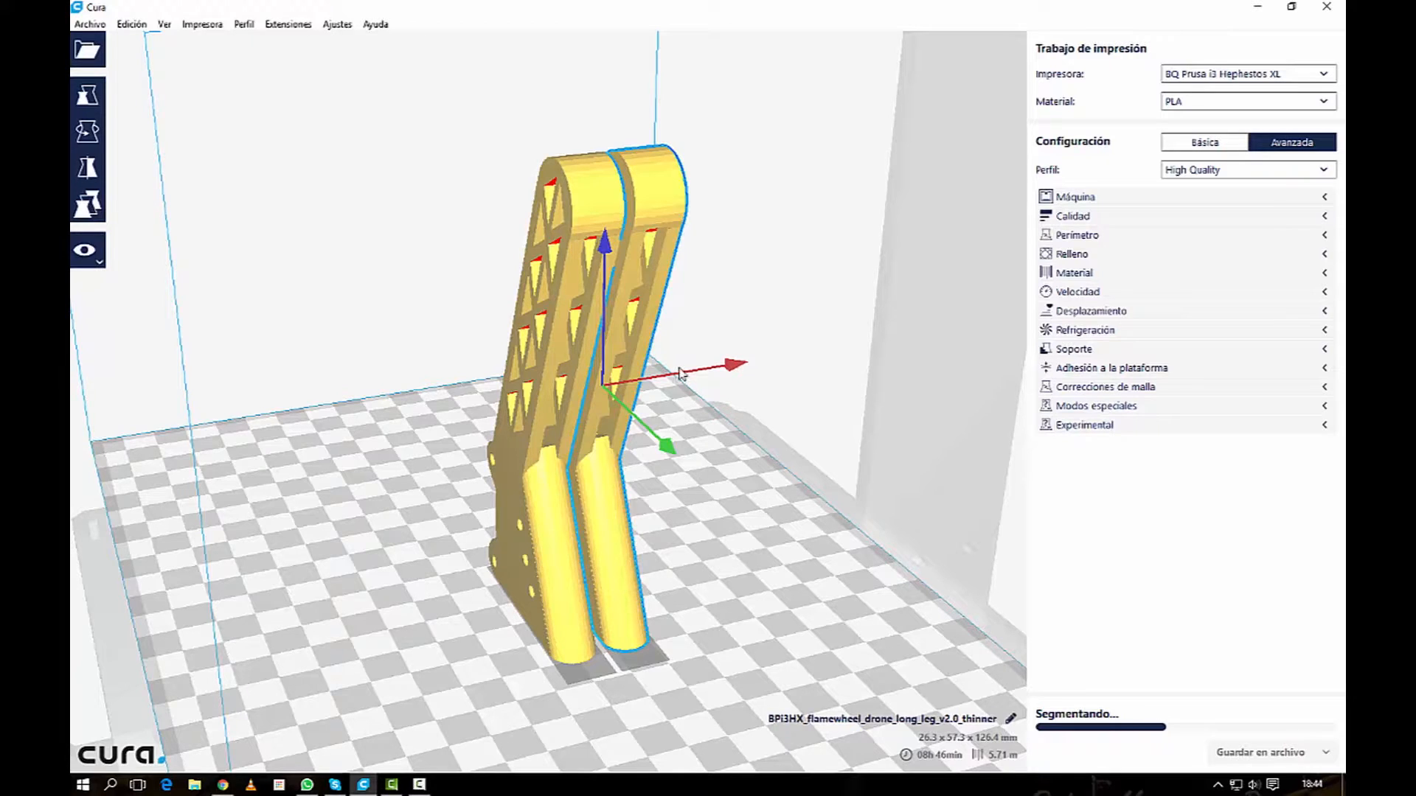
Step: Move the two legs apart along the X axis to a combined width of about 100 mm
drag(677, 374, 789, 355)
click(555, 569)
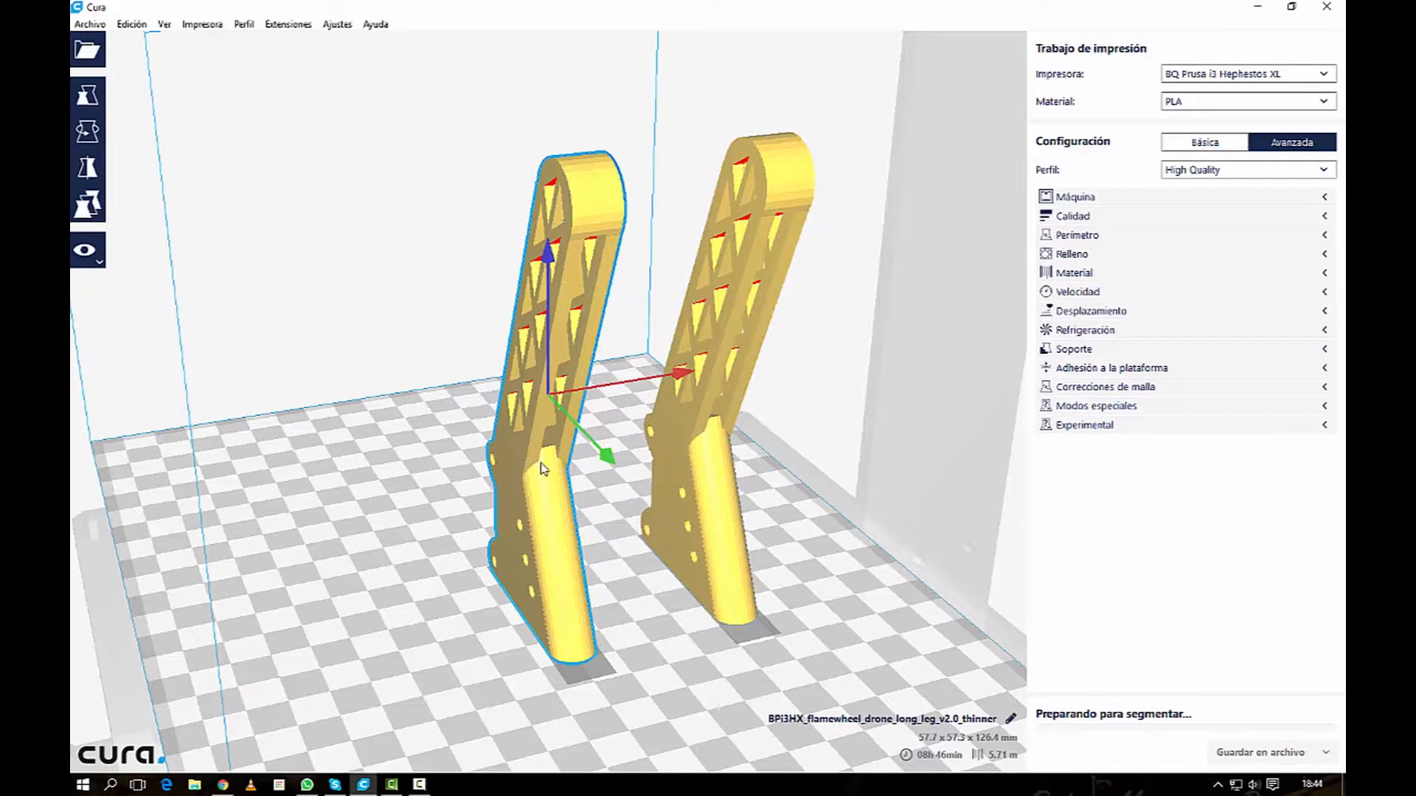
click(612, 383)
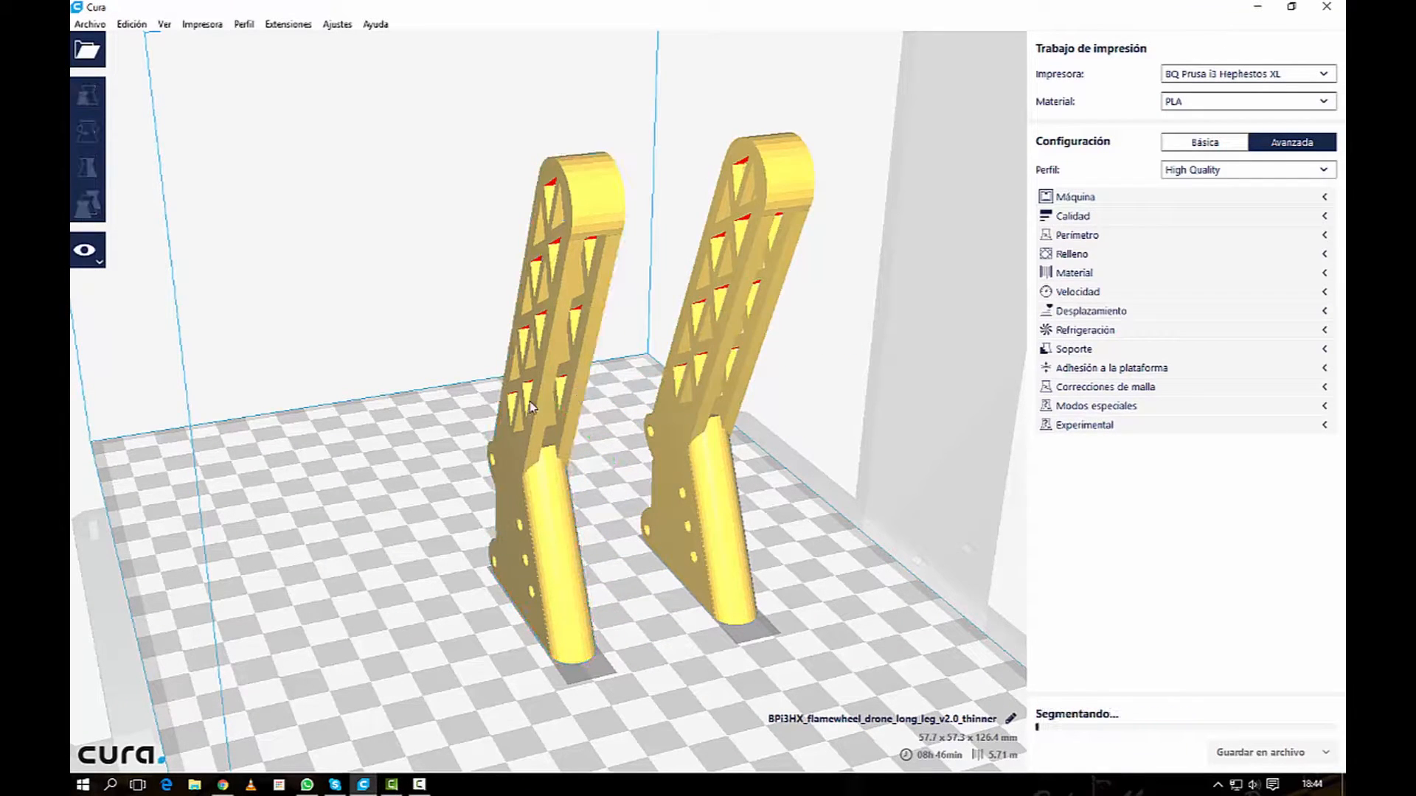
click(565, 576)
drag(615, 384, 377, 424)
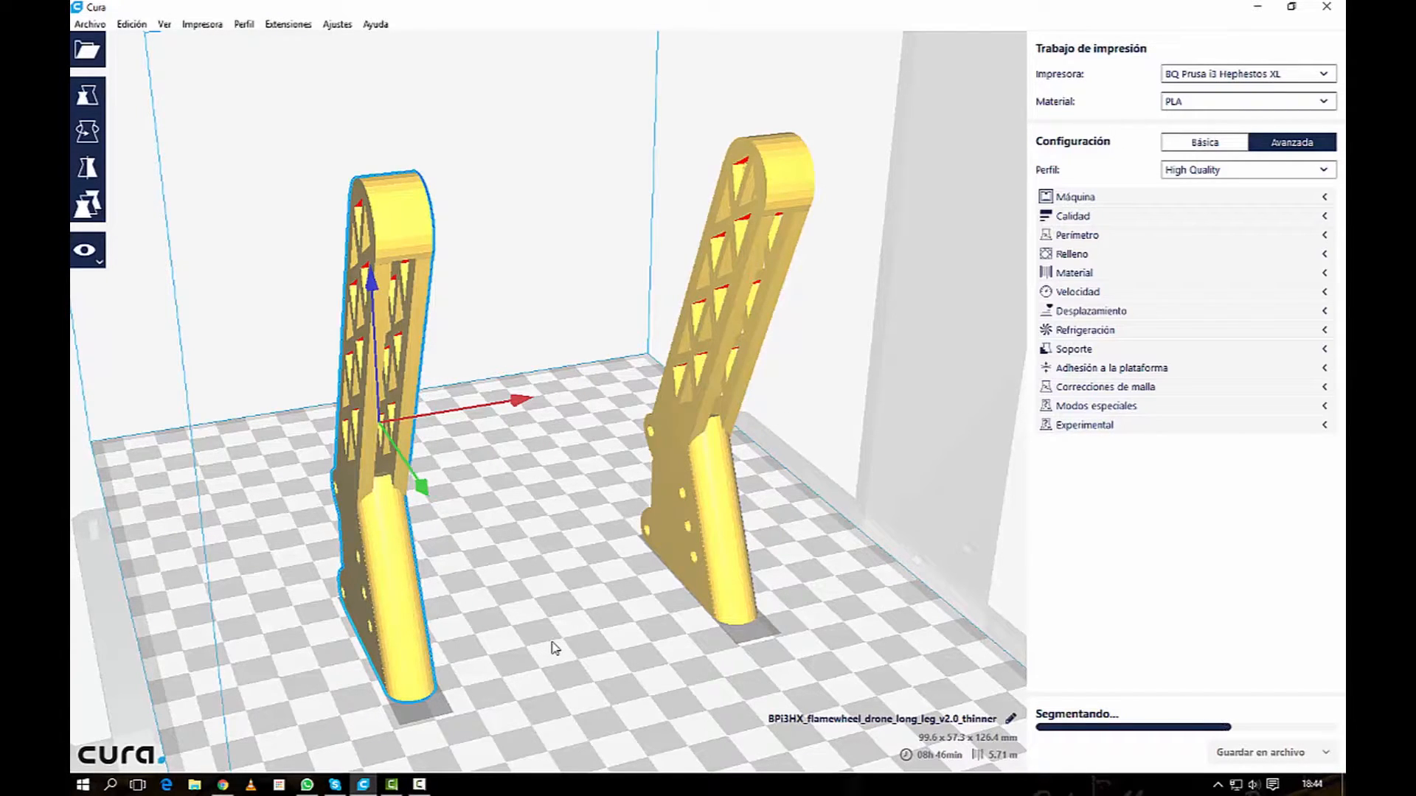
Step: Reset the positions of all objects on the build plate
right_click(399, 584)
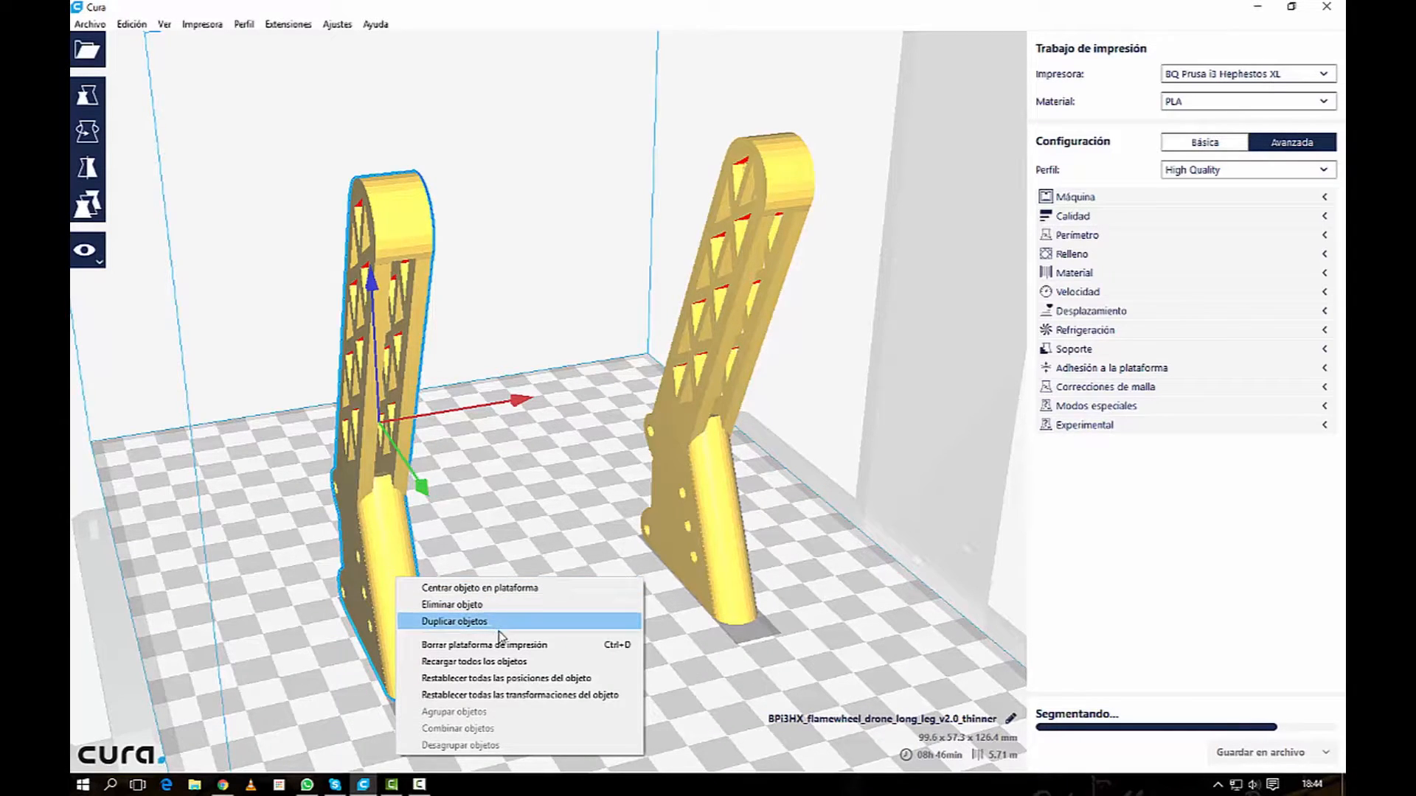
click(518, 679)
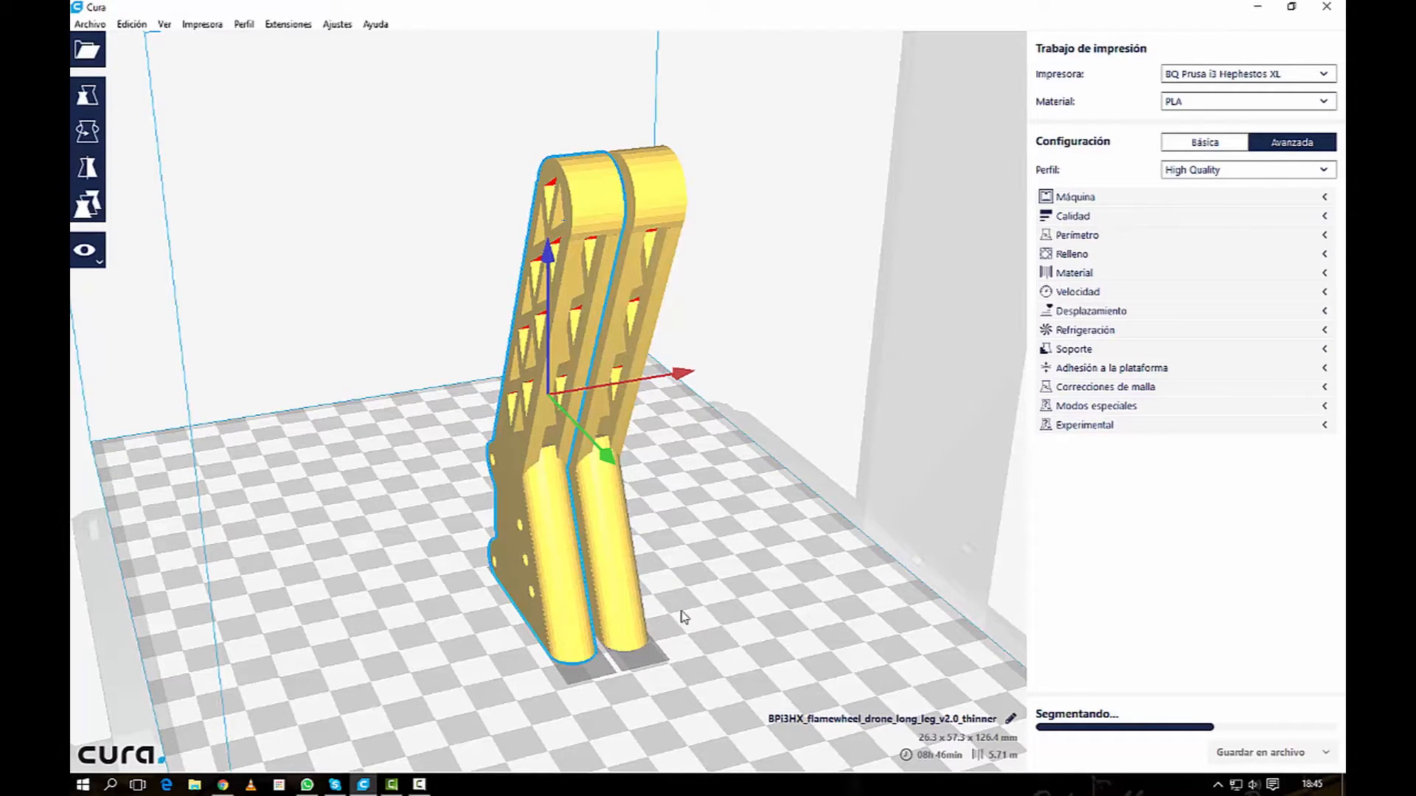
mouse_move(686, 617)
right_down()
mouse_move(700, 418)
mouse_move(650, 602)
mouse_move(705, 625)
right_up()
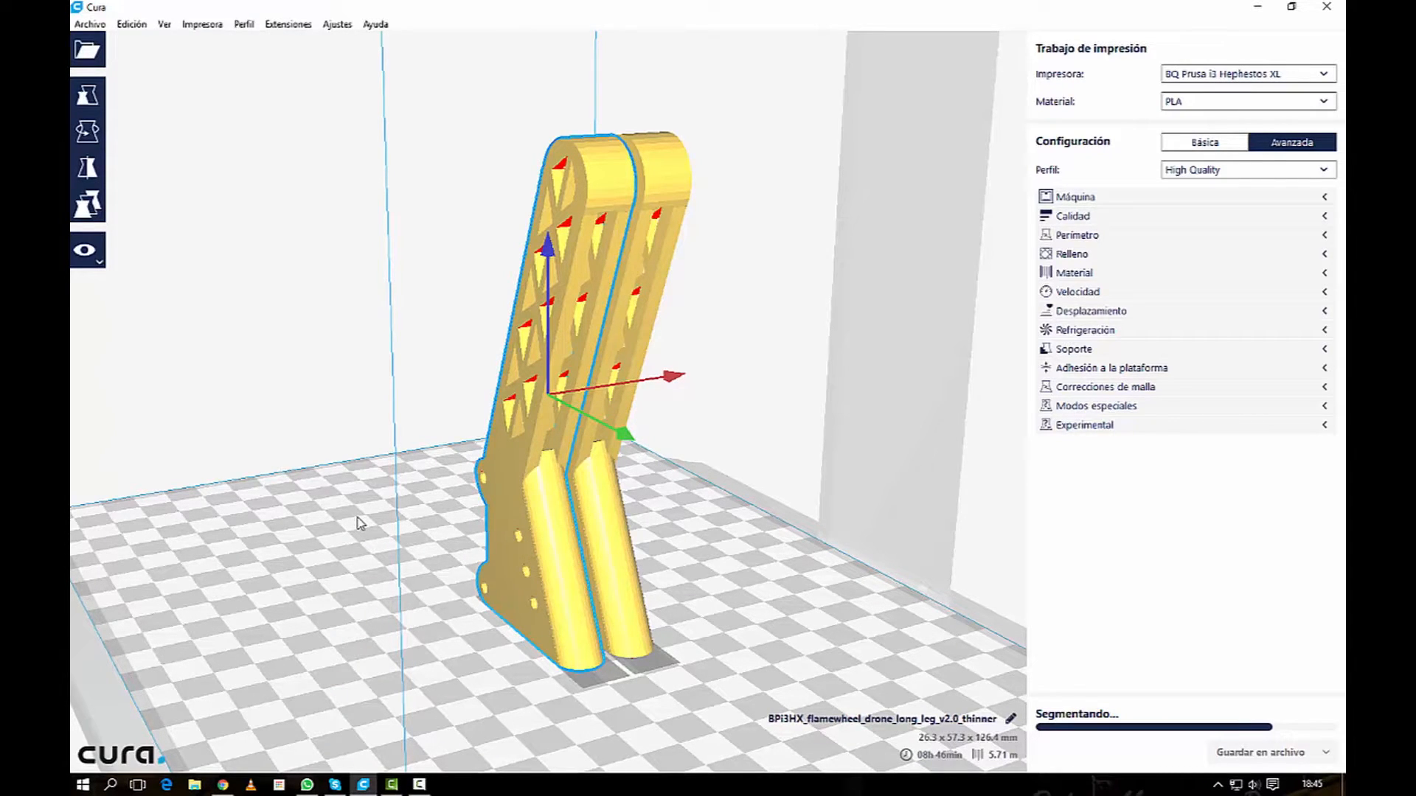
right_drag(690, 564, 643, 575)
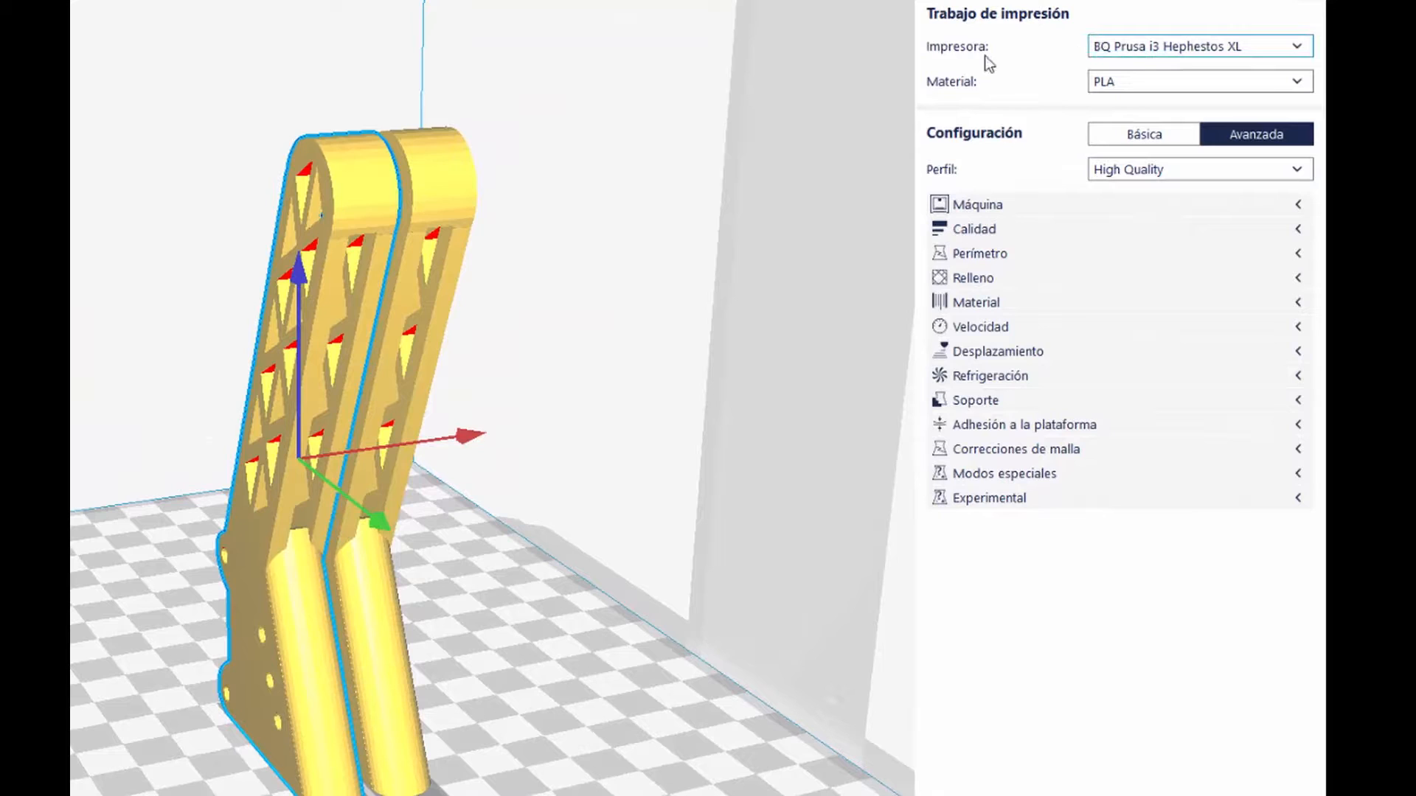
Step: Select BQ Prusa i3 Hephestos XL as the printer for the print job
click(1146, 45)
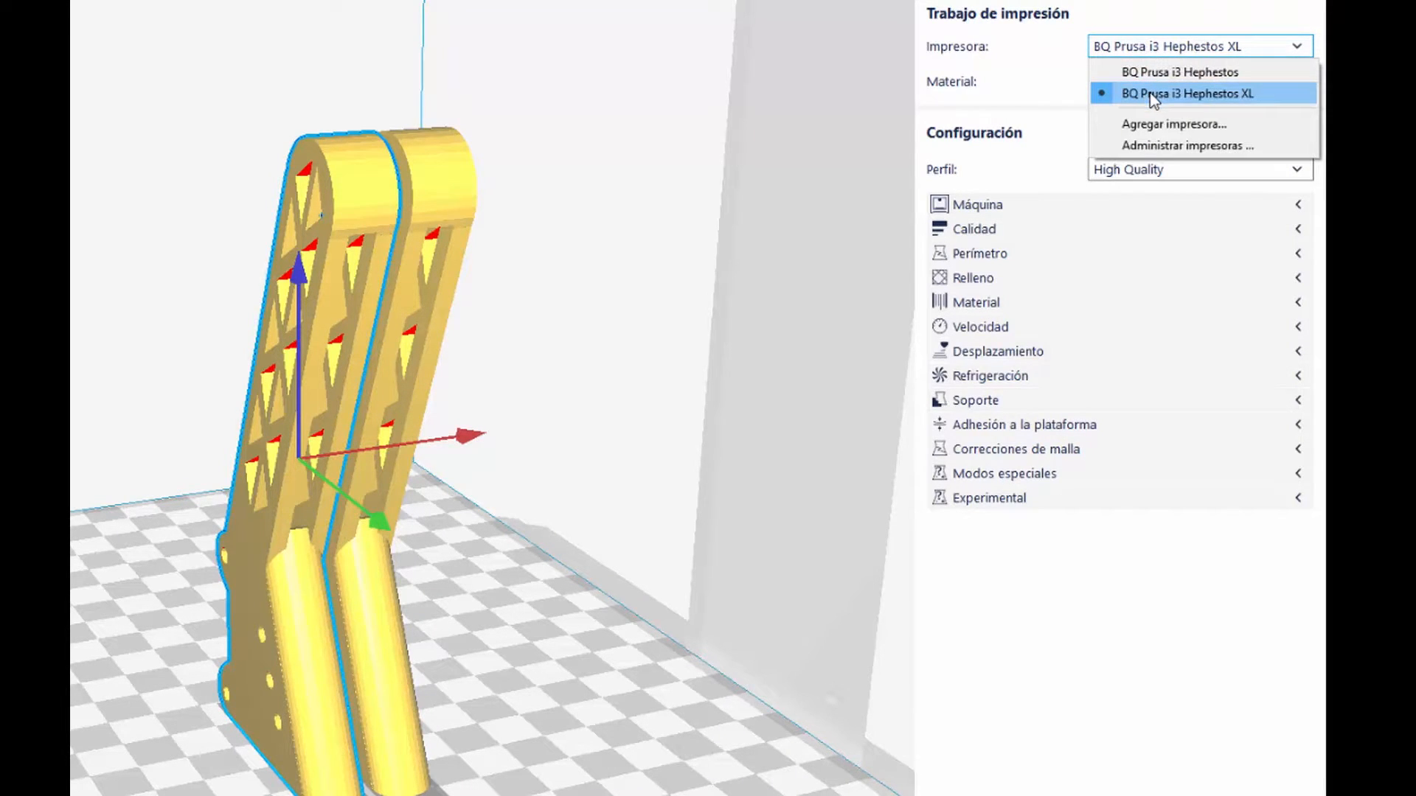
click(1153, 96)
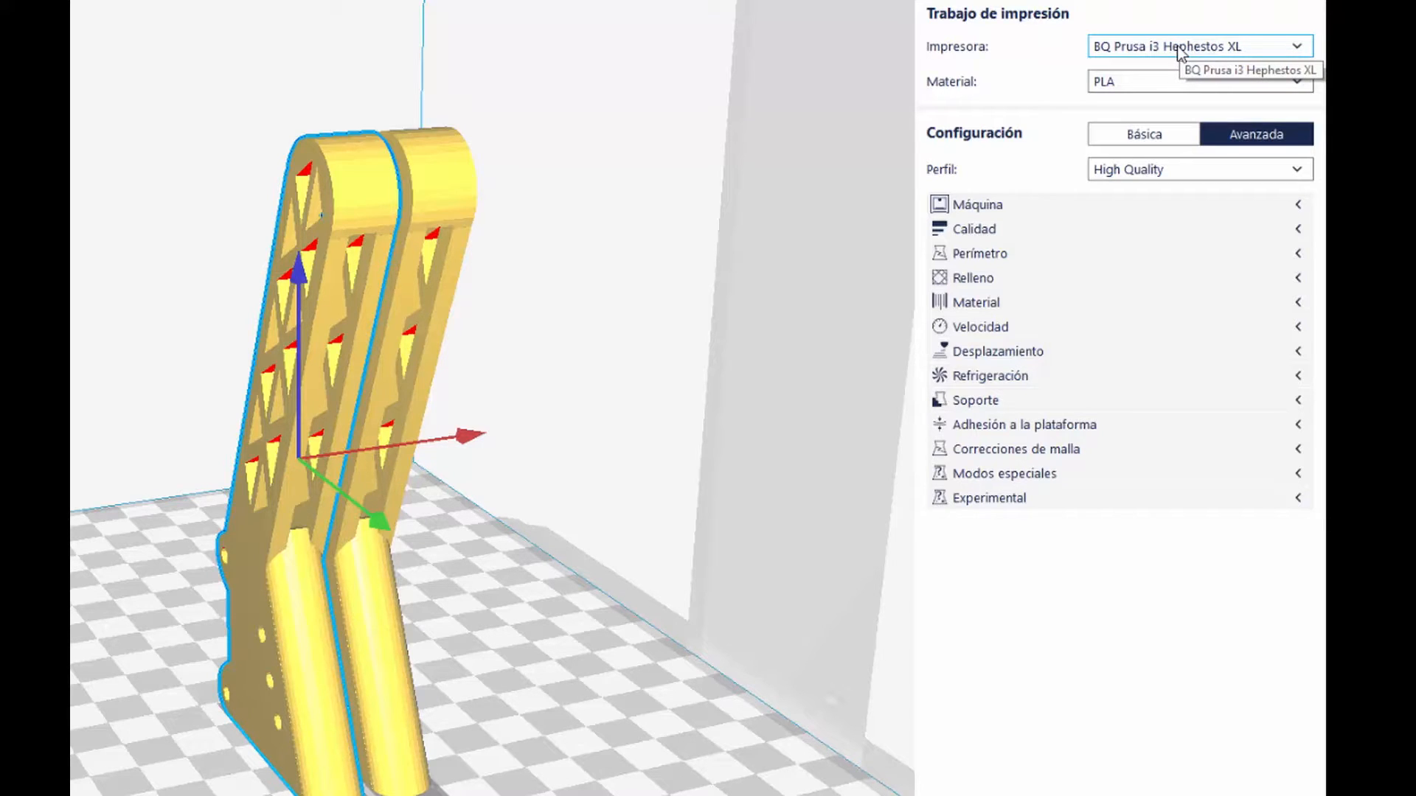
click(1121, 78)
click(1040, 107)
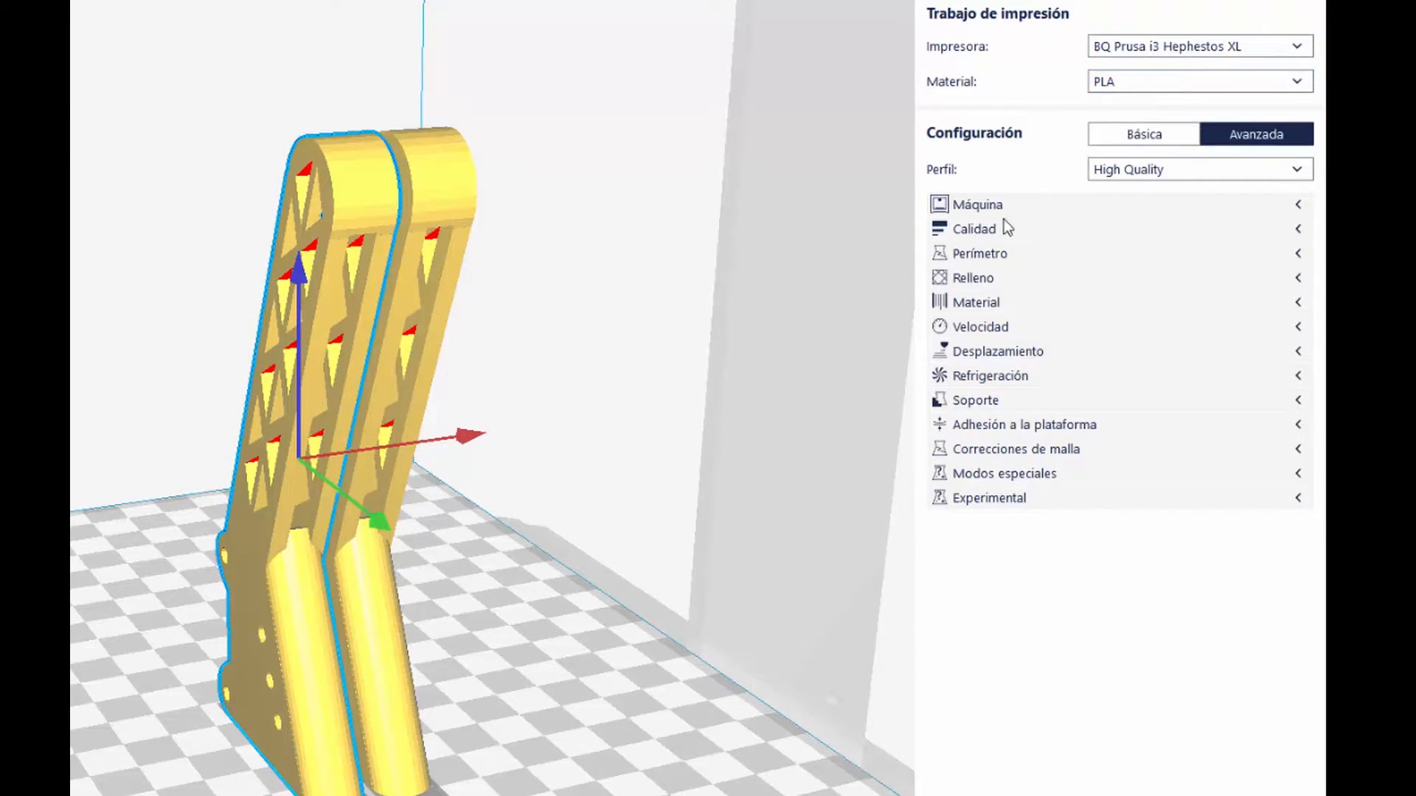
Step: Switch the print profile to Normal Quality and discard the current custom settings
click(1133, 177)
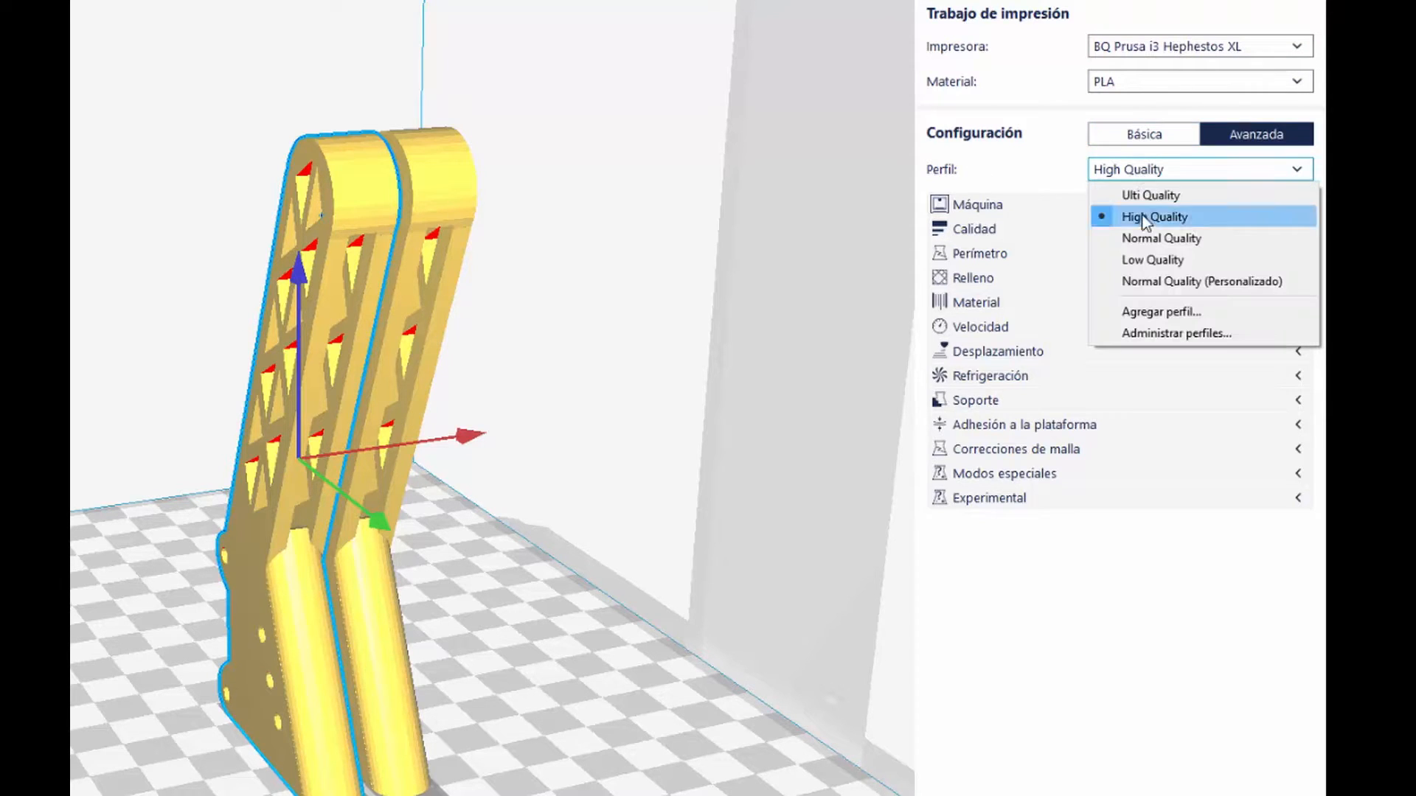
click(1144, 234)
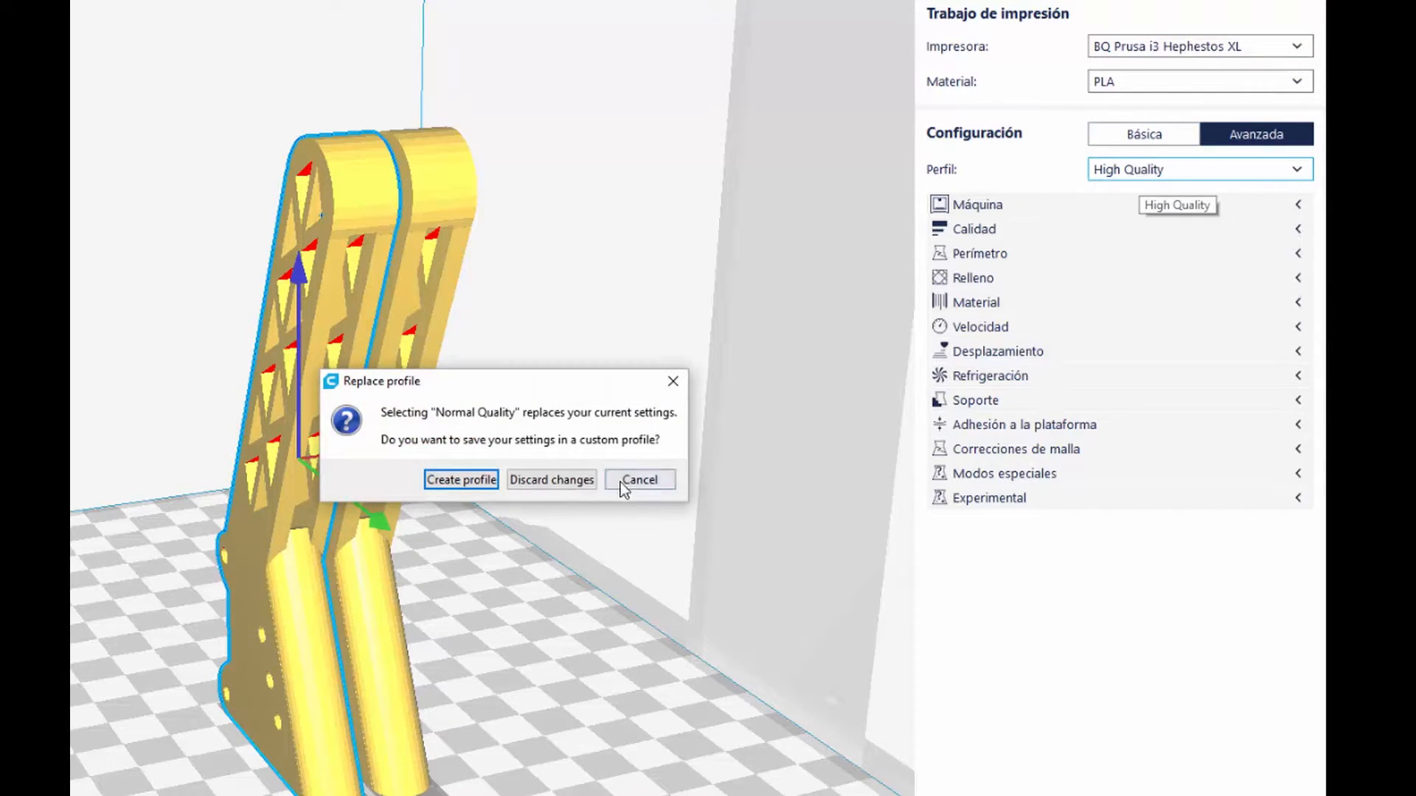
click(566, 481)
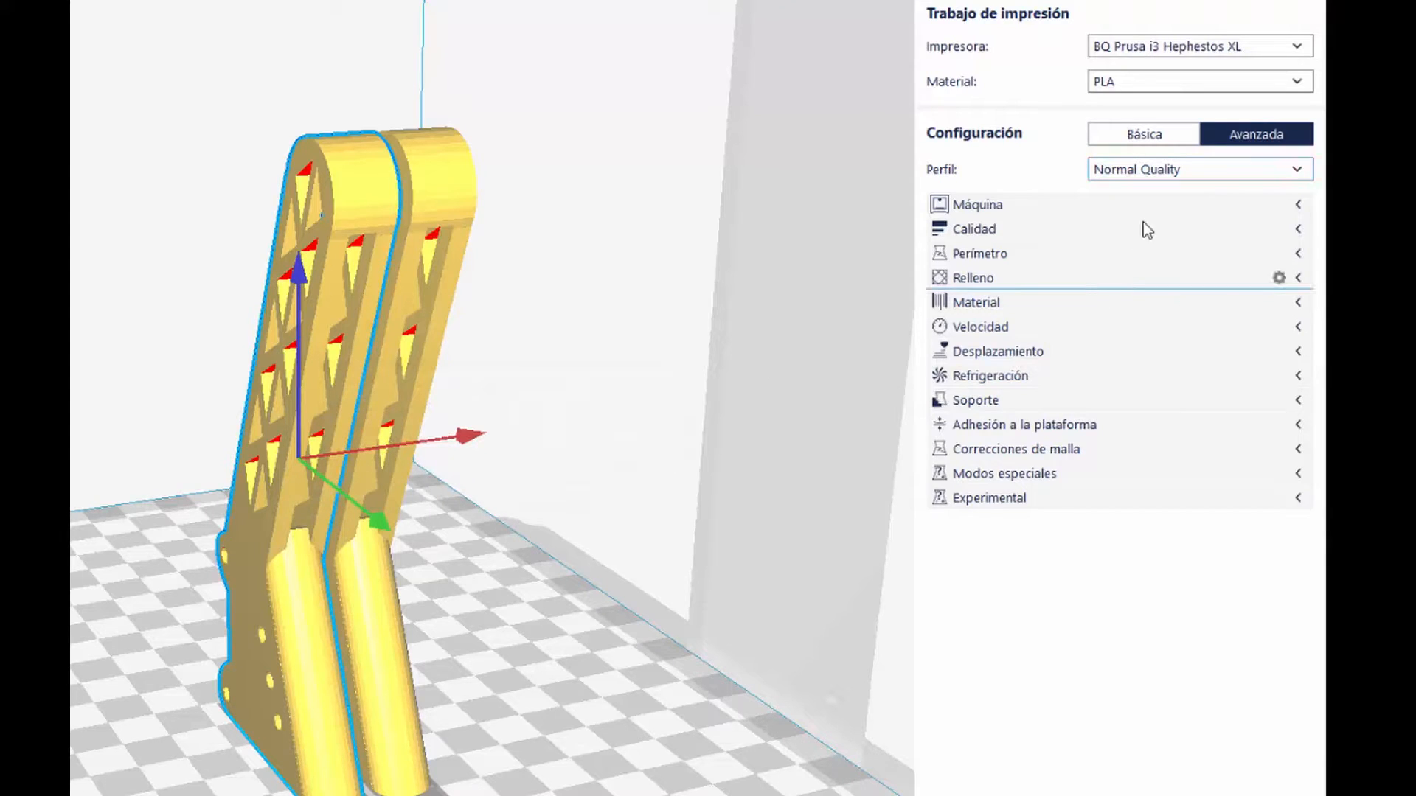
Step: Review the Máquina, Calidad and Perímetro settings of the Normal Quality profile
click(1300, 202)
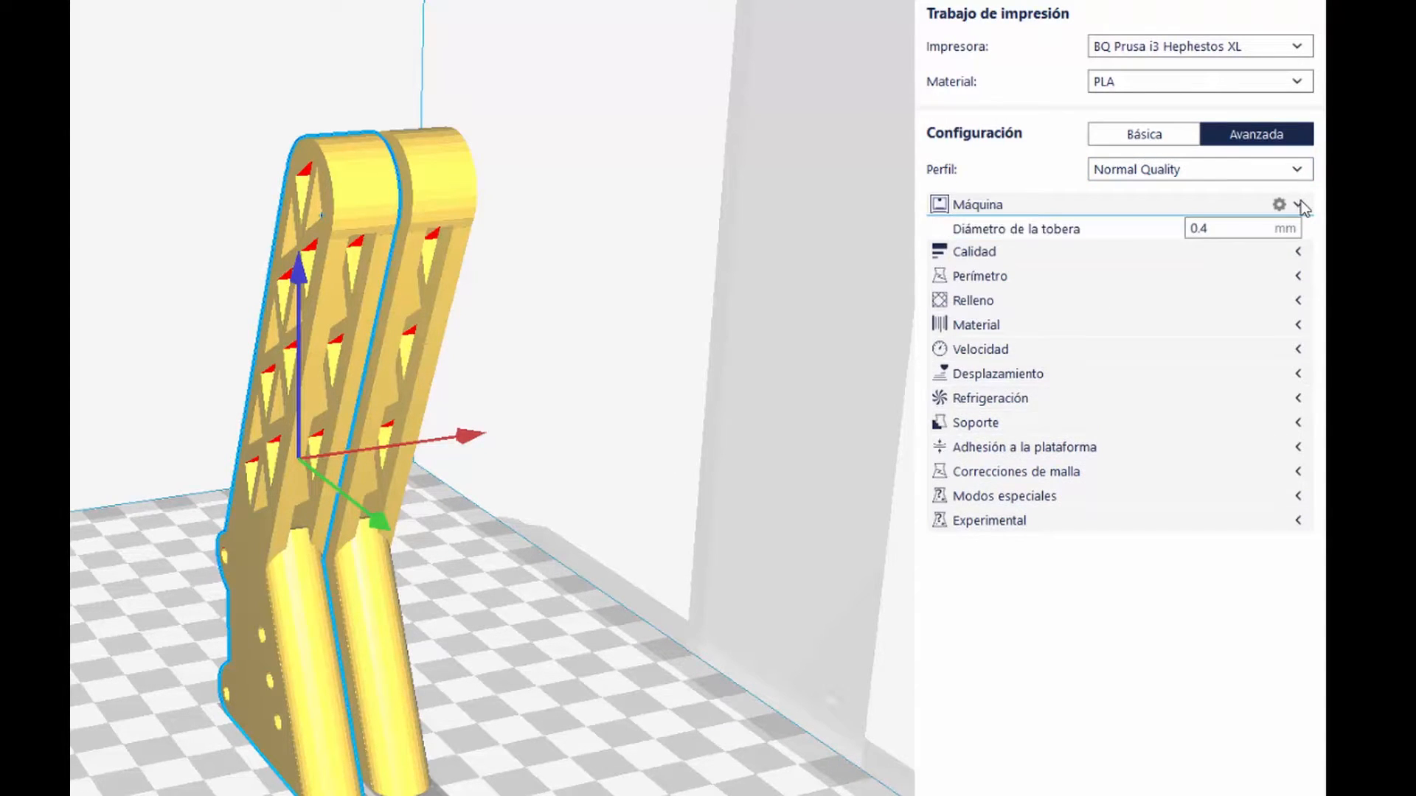
click(1301, 202)
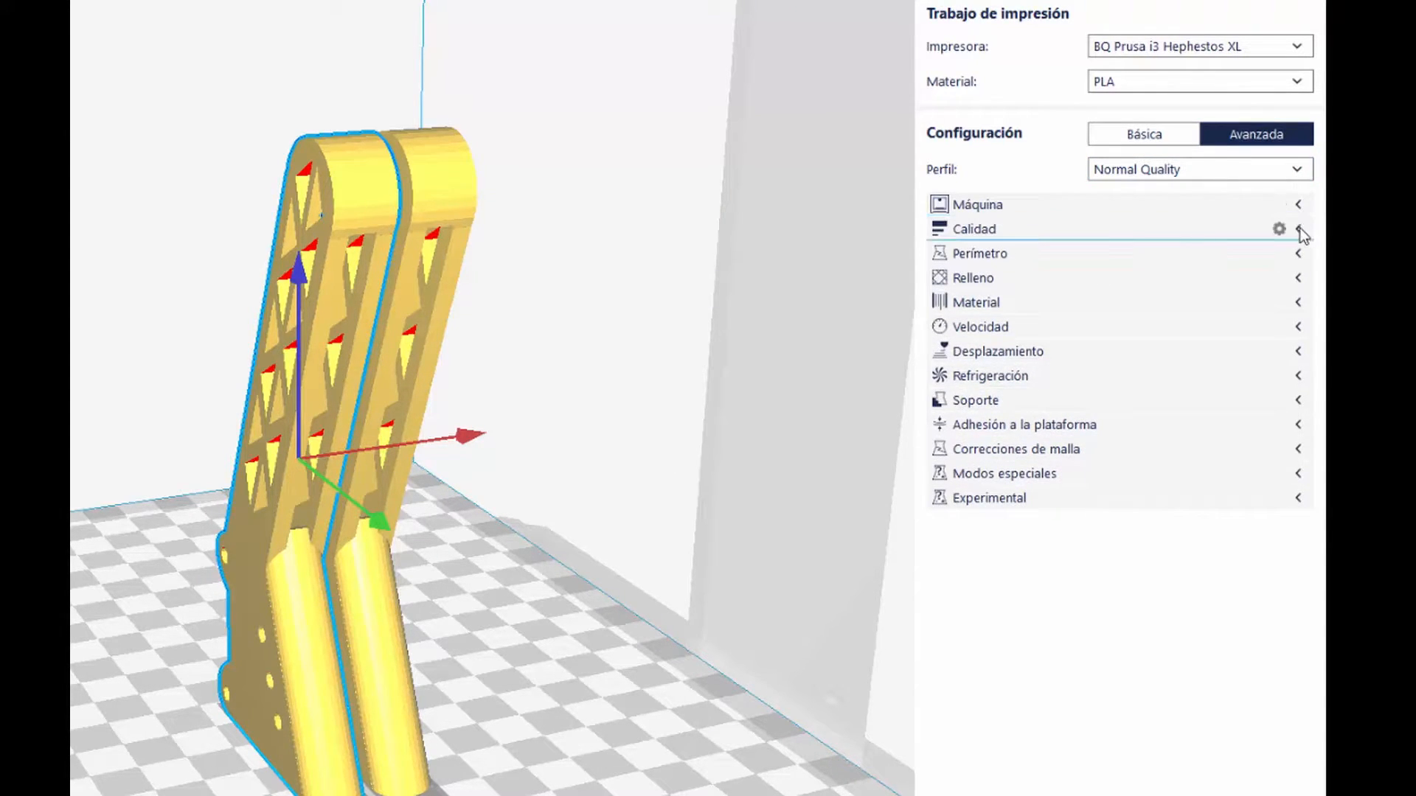
click(1300, 229)
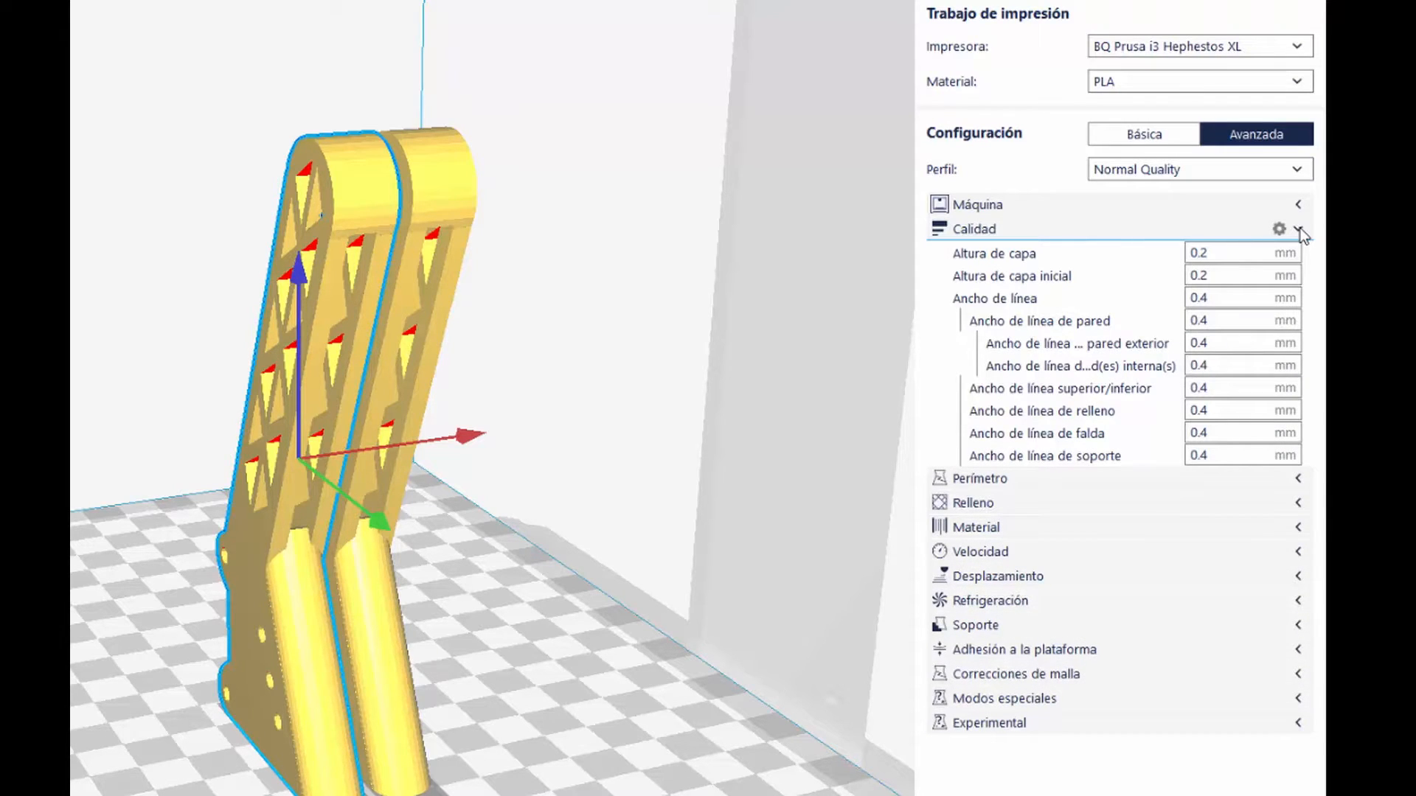
click(1299, 229)
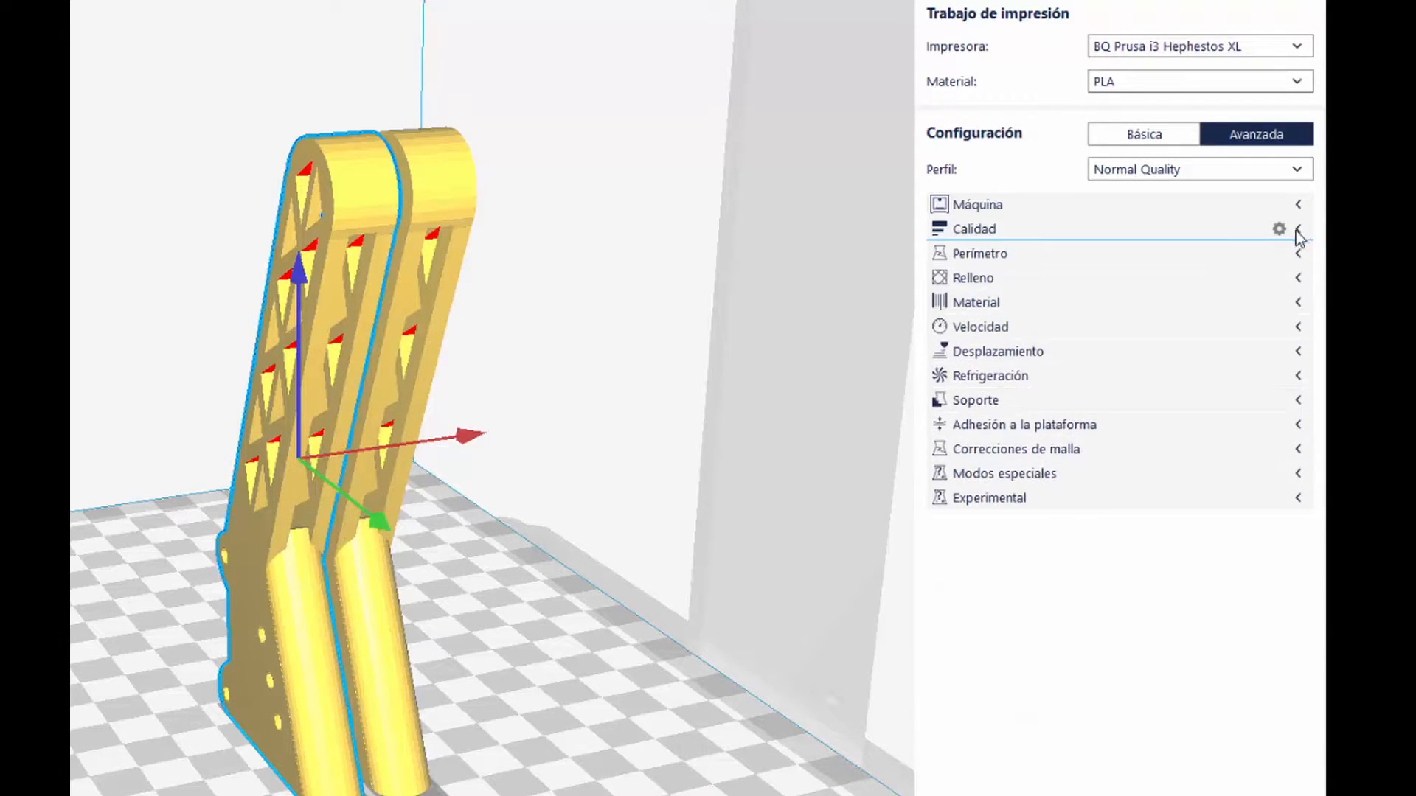
click(1297, 253)
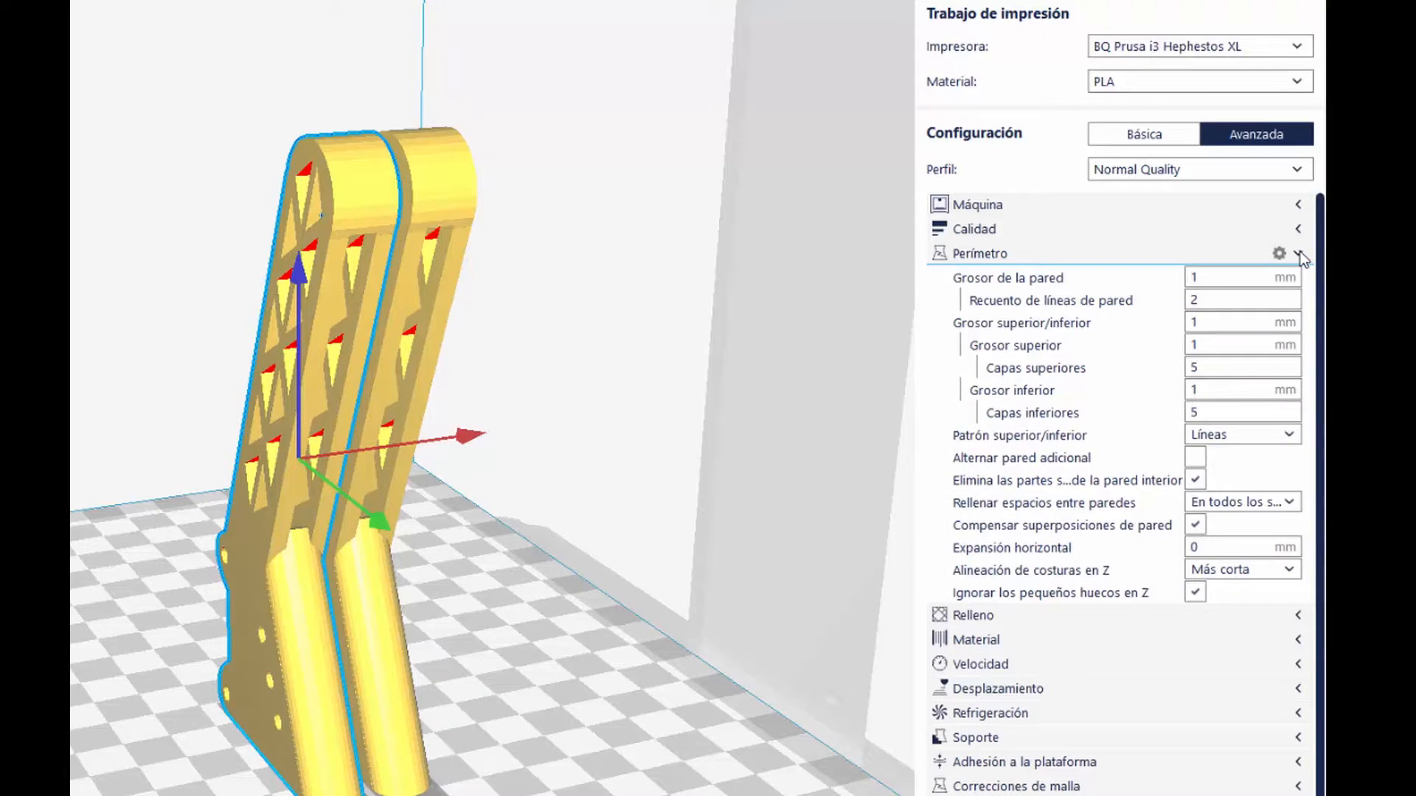
click(1303, 255)
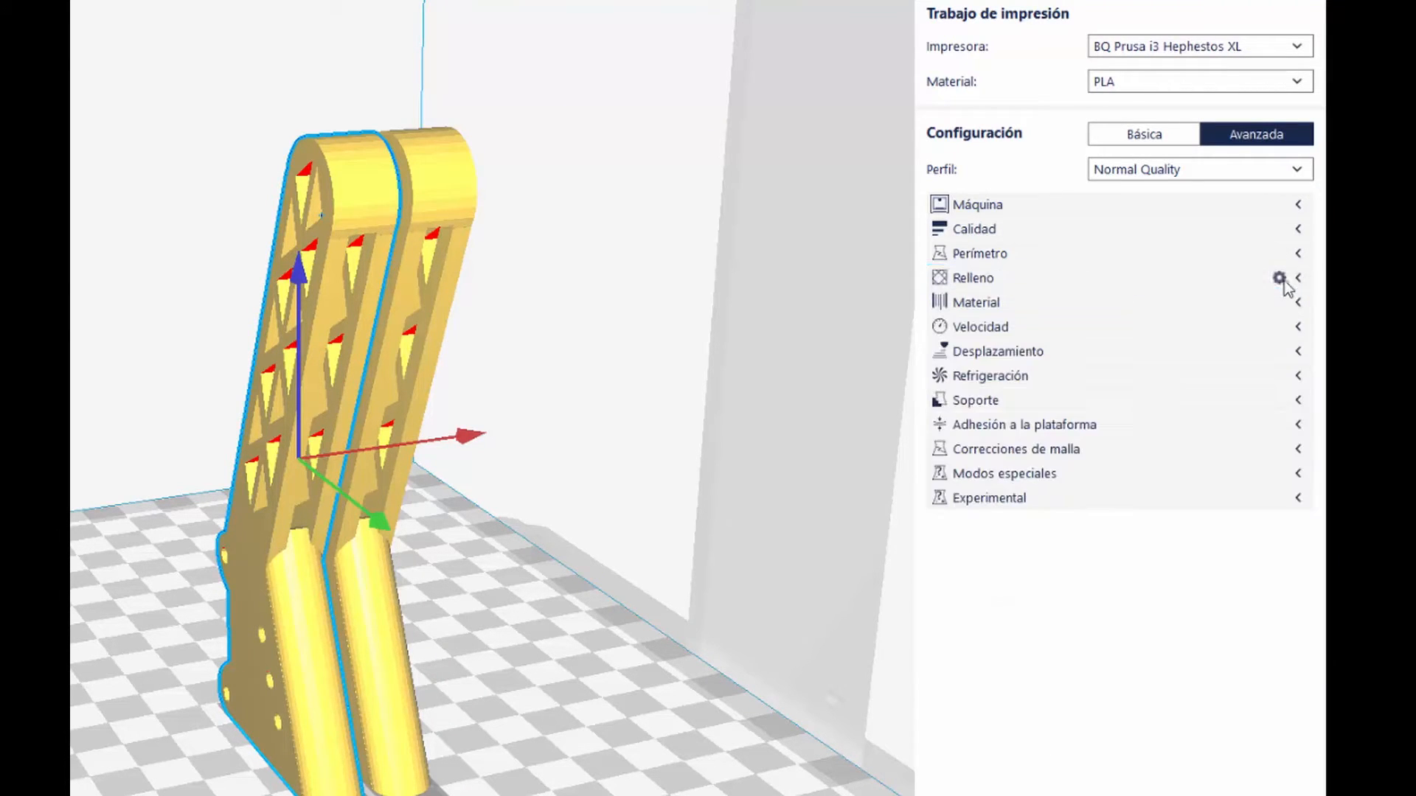
Step: Set the infill density (Densidad de relleno) to 15%
click(1296, 278)
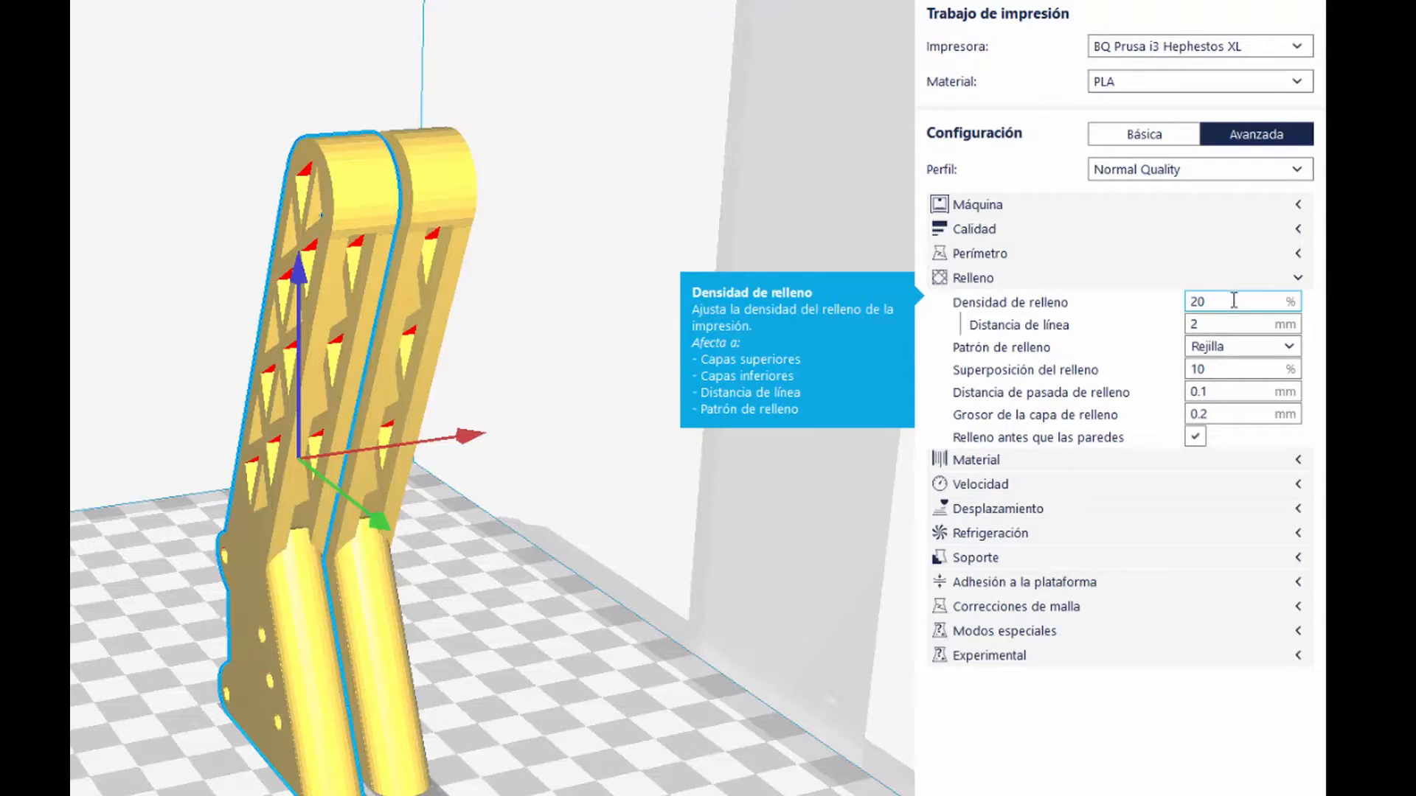
drag(1235, 301, 1161, 301)
text(15)
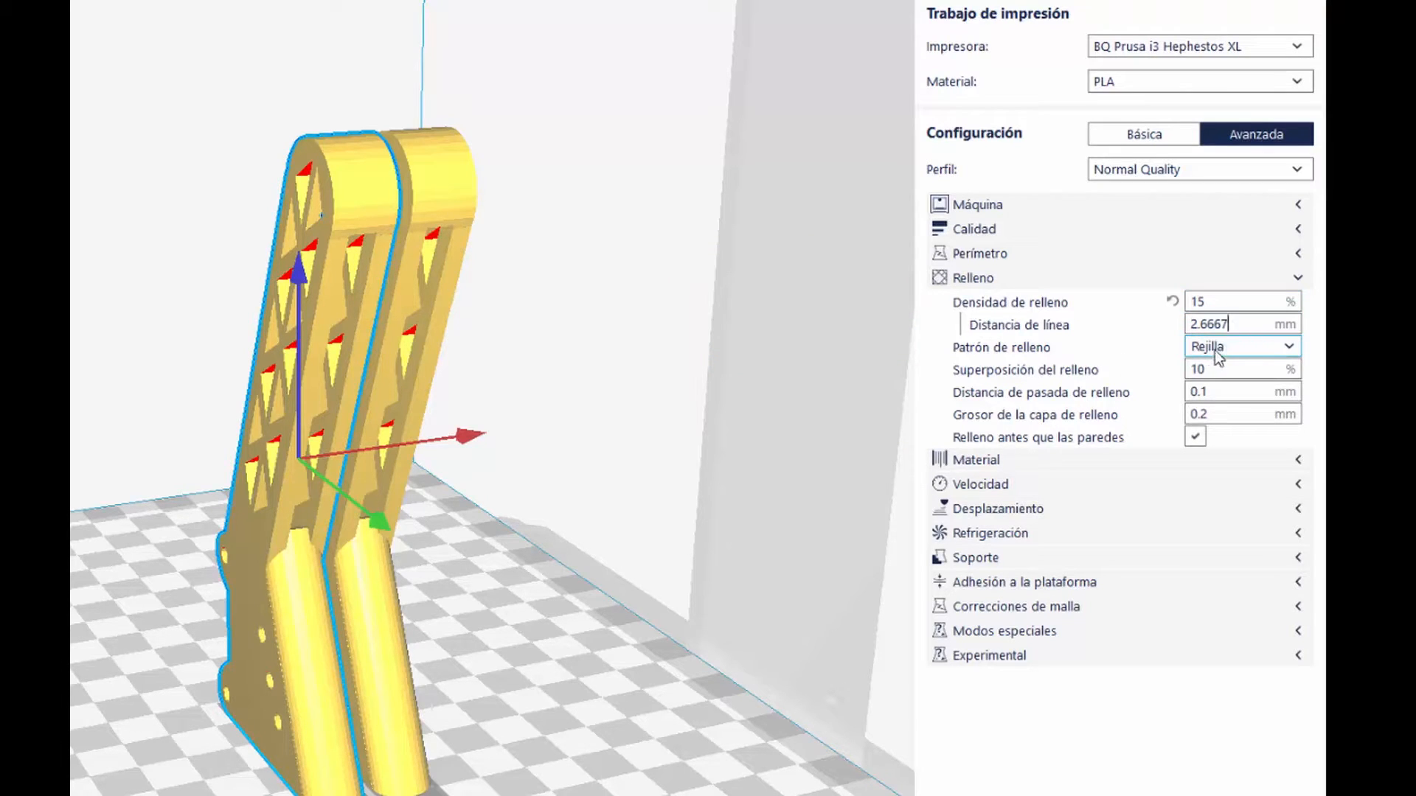
click(1297, 279)
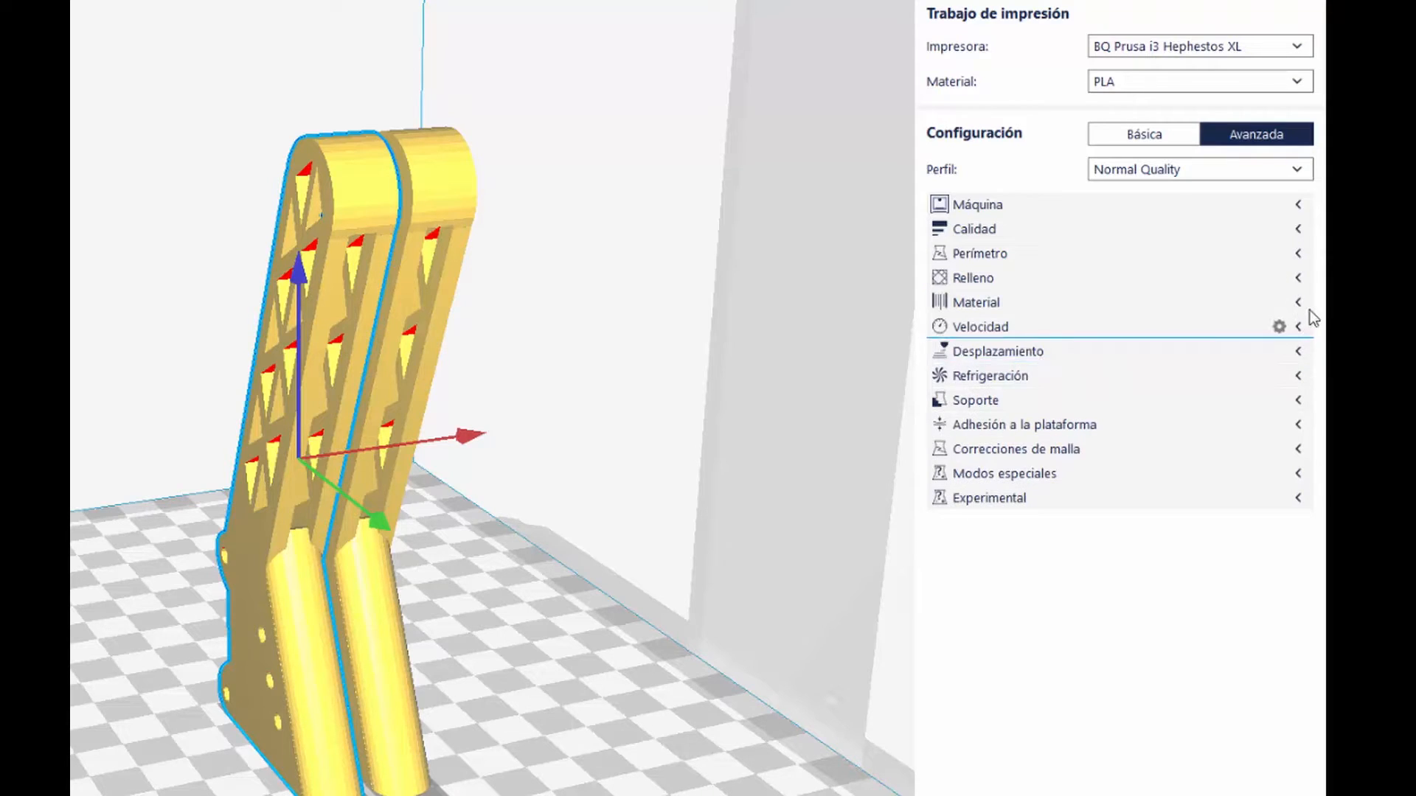
Step: Review the Material, Velocidad, Desplazamiento and Refrigeración settings, including the combing and avoid-printed-parts options
click(1299, 301)
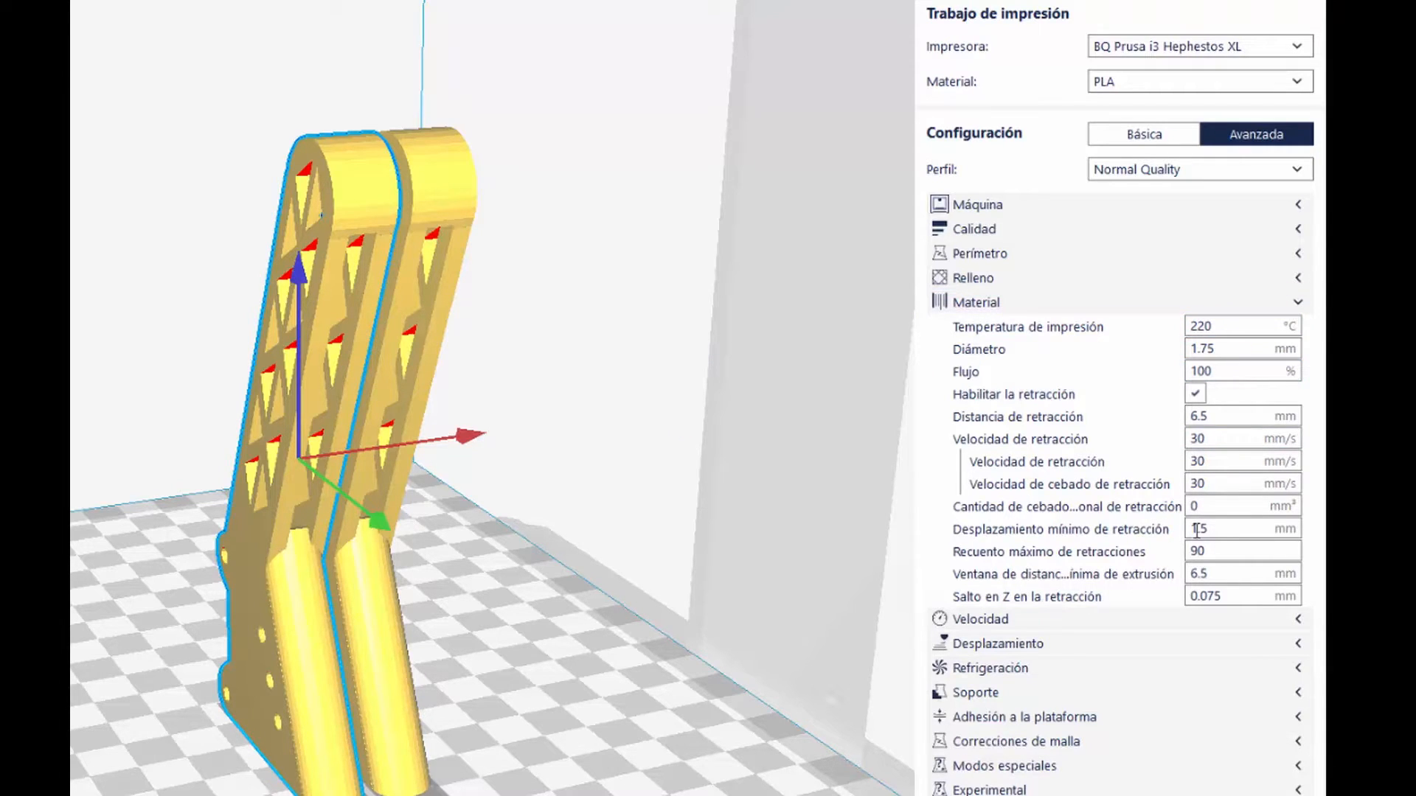
click(1292, 304)
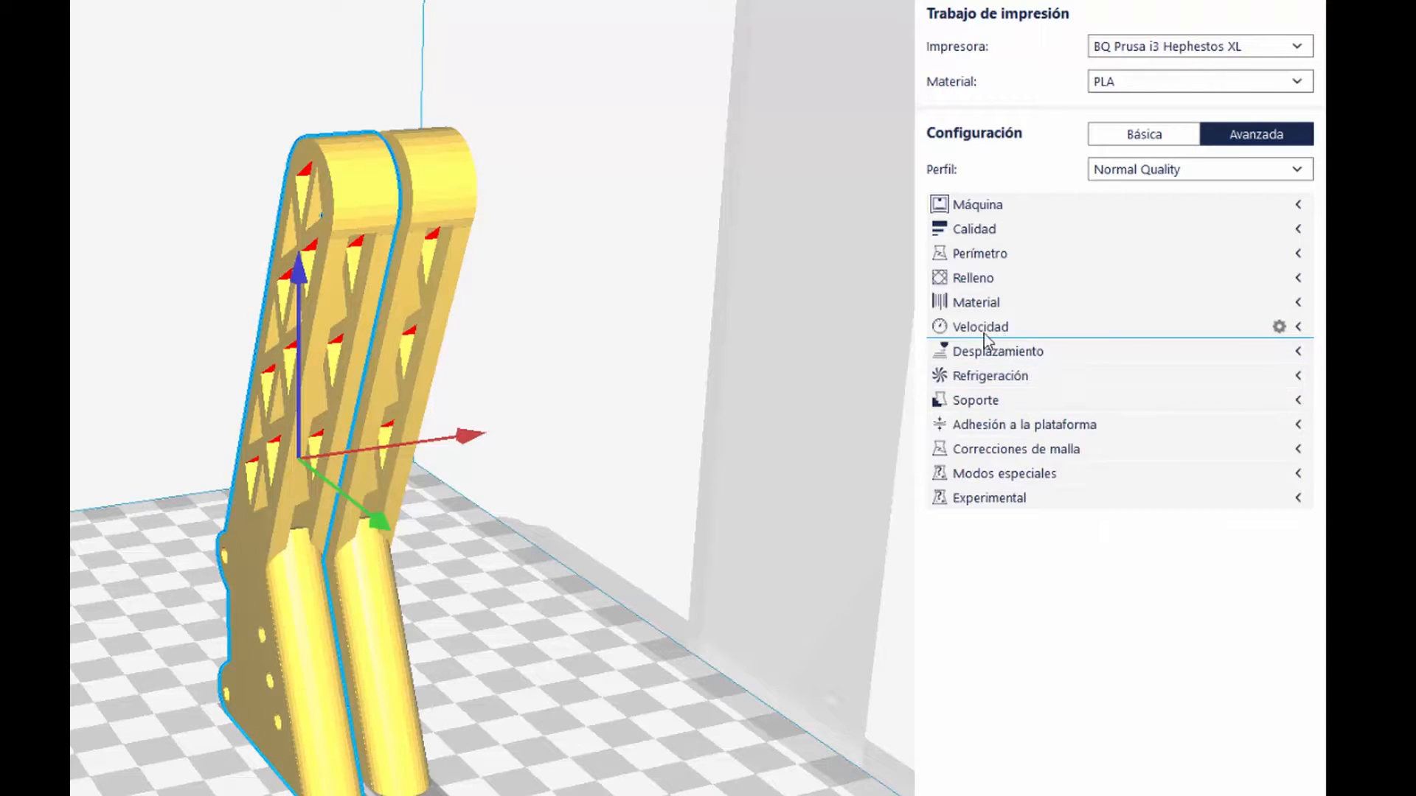
click(1297, 328)
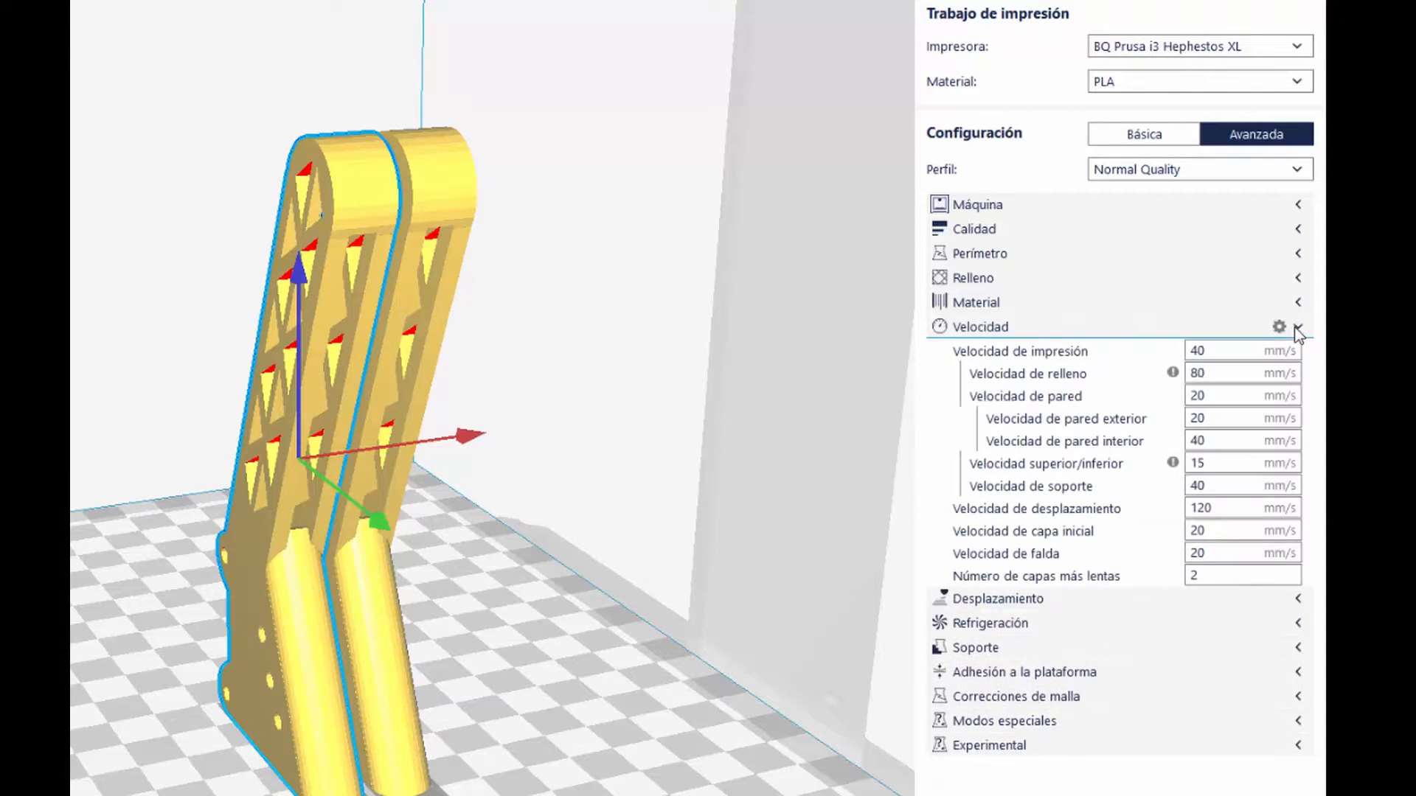
click(1297, 328)
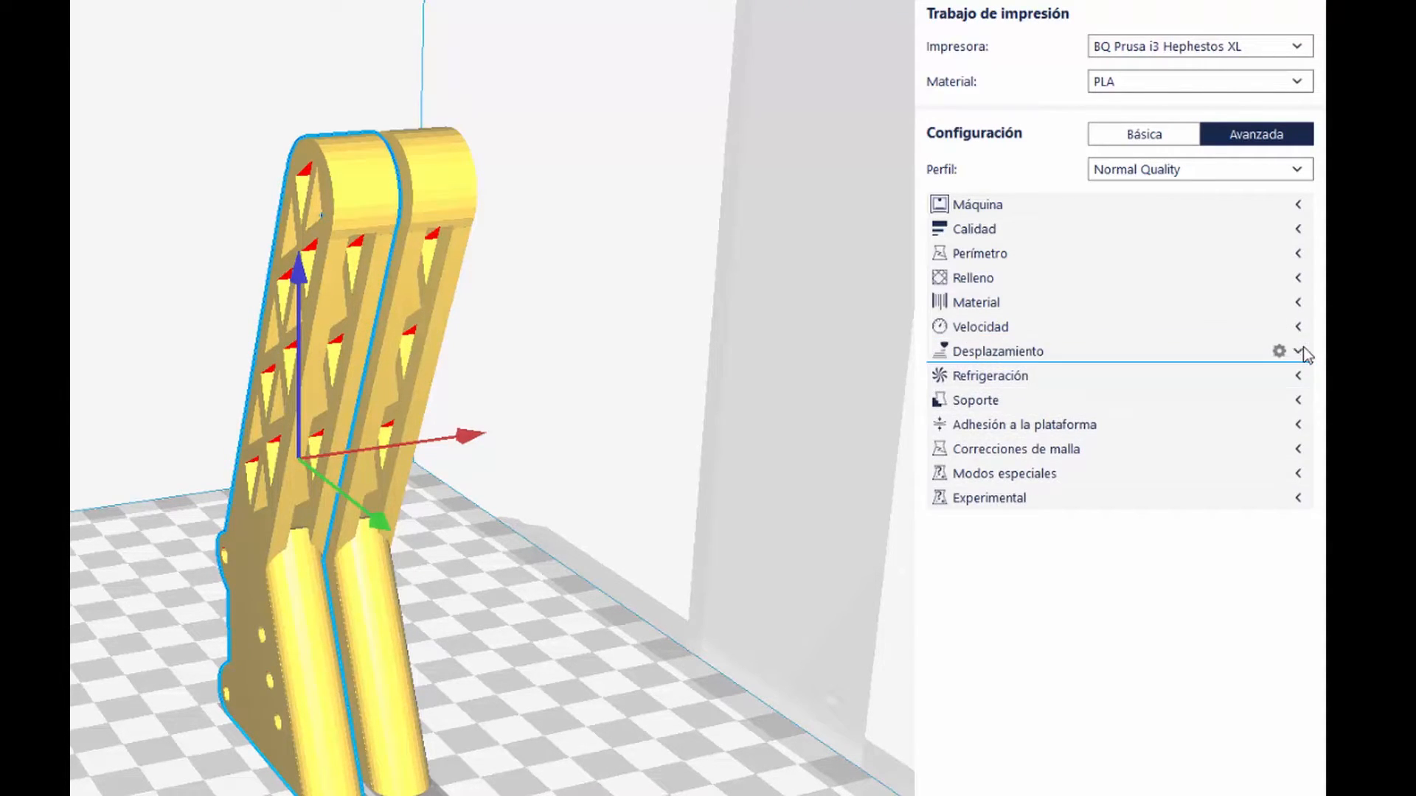
click(1302, 349)
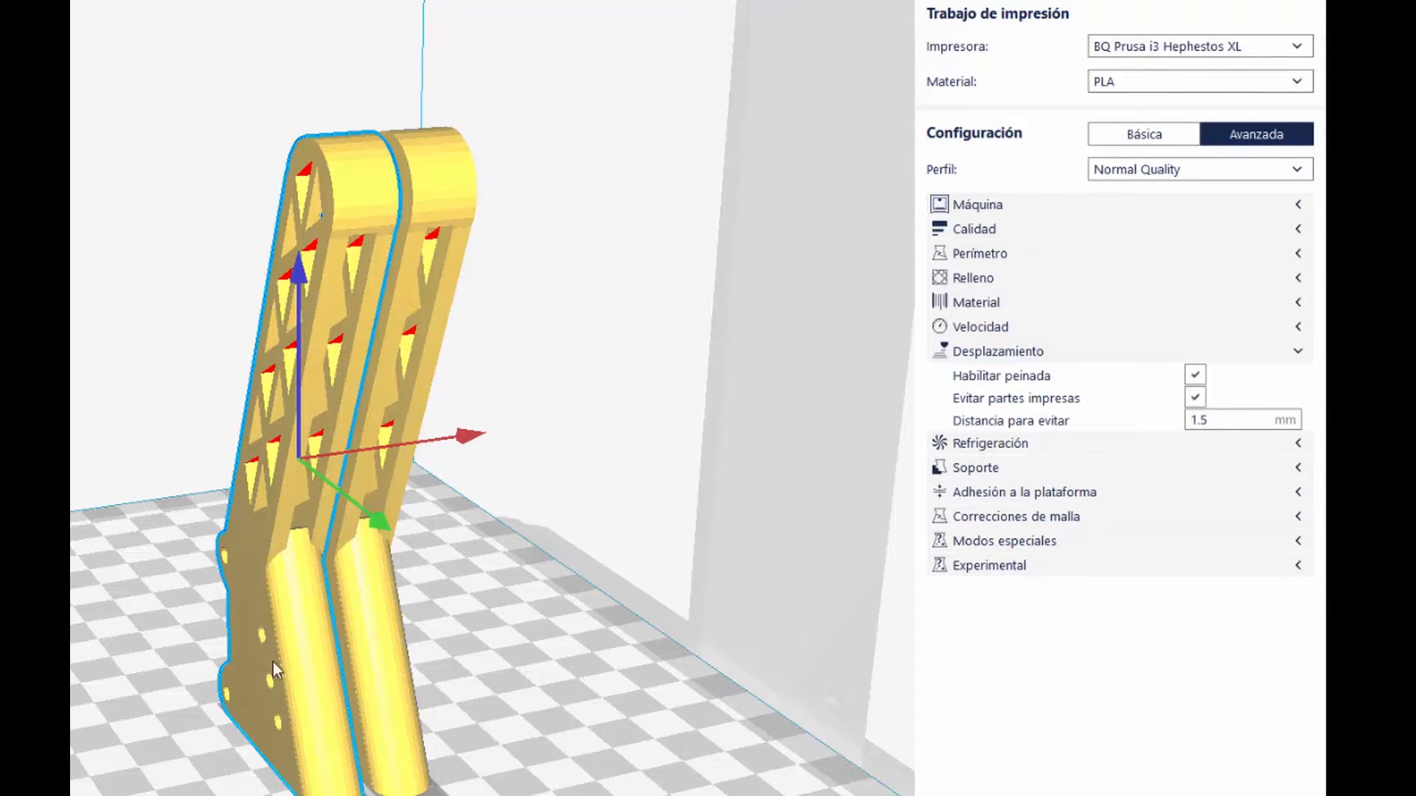
mouse_move(1174, 385)
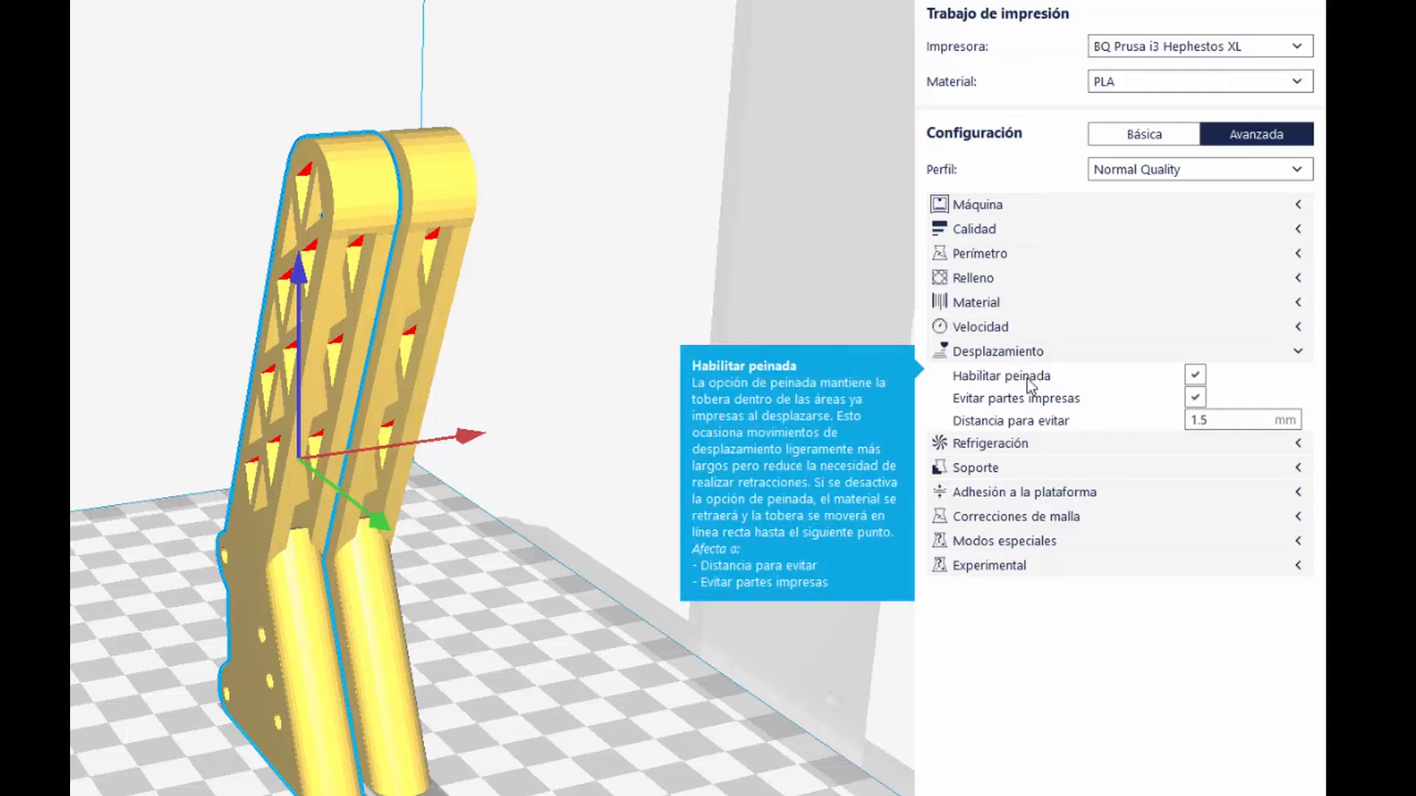
mouse_move(1193, 407)
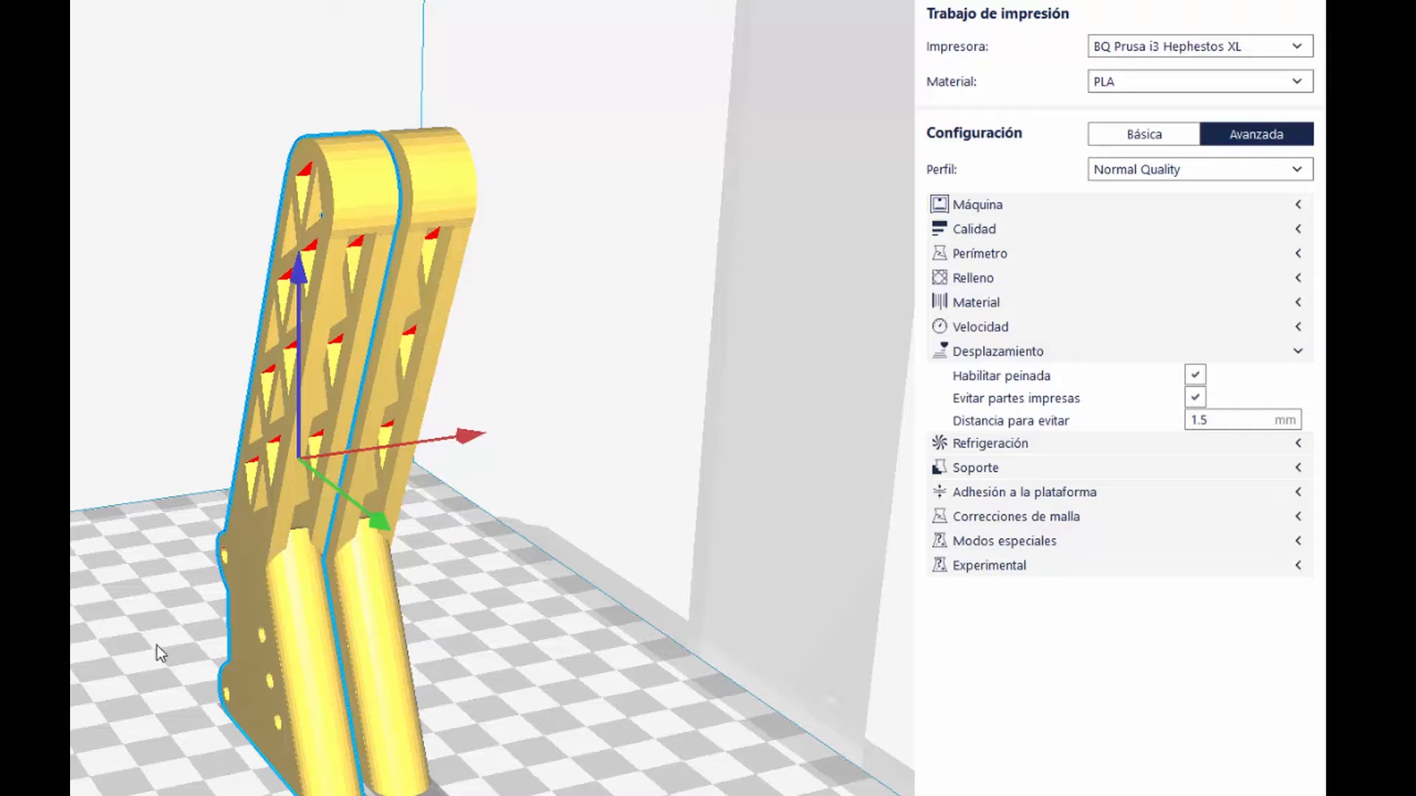
click(1299, 352)
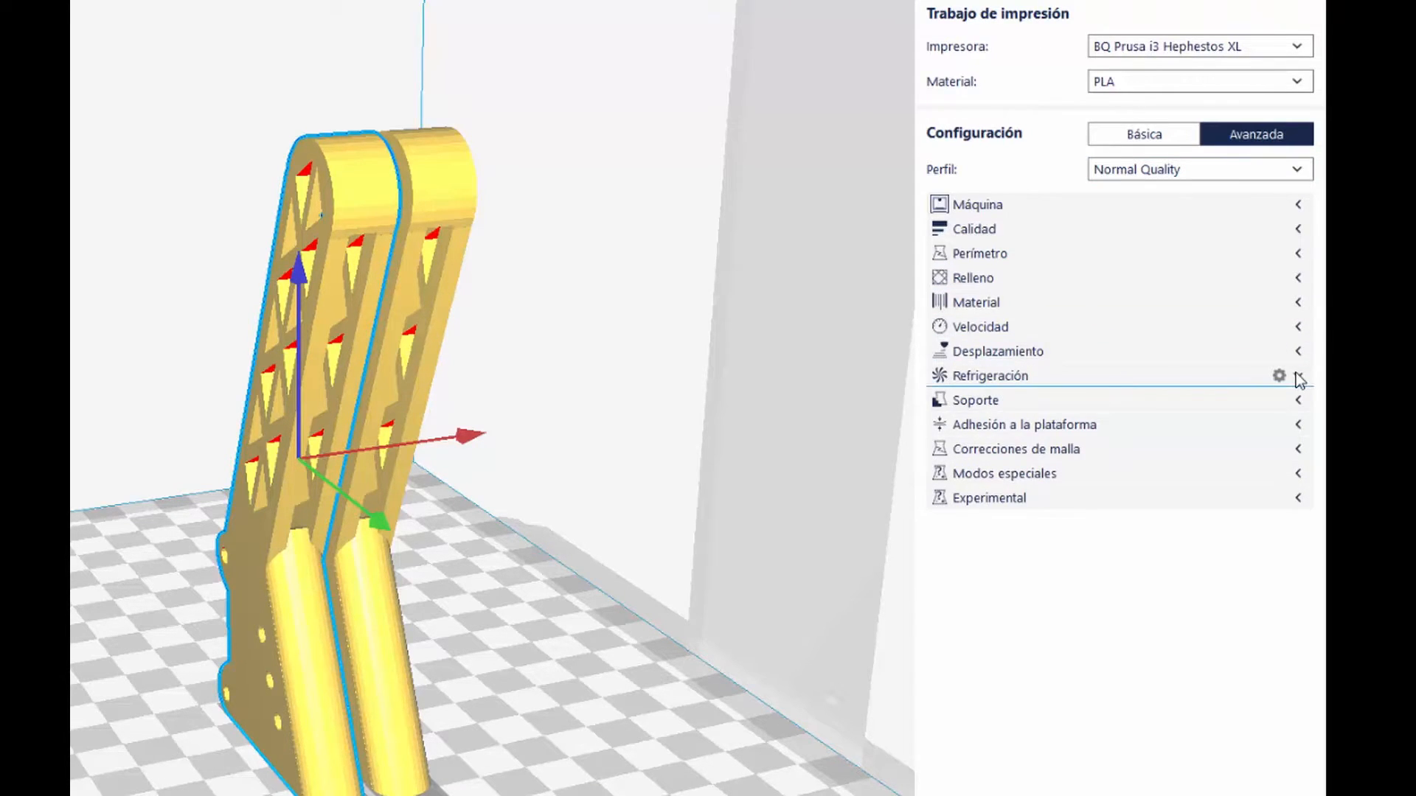
click(1299, 377)
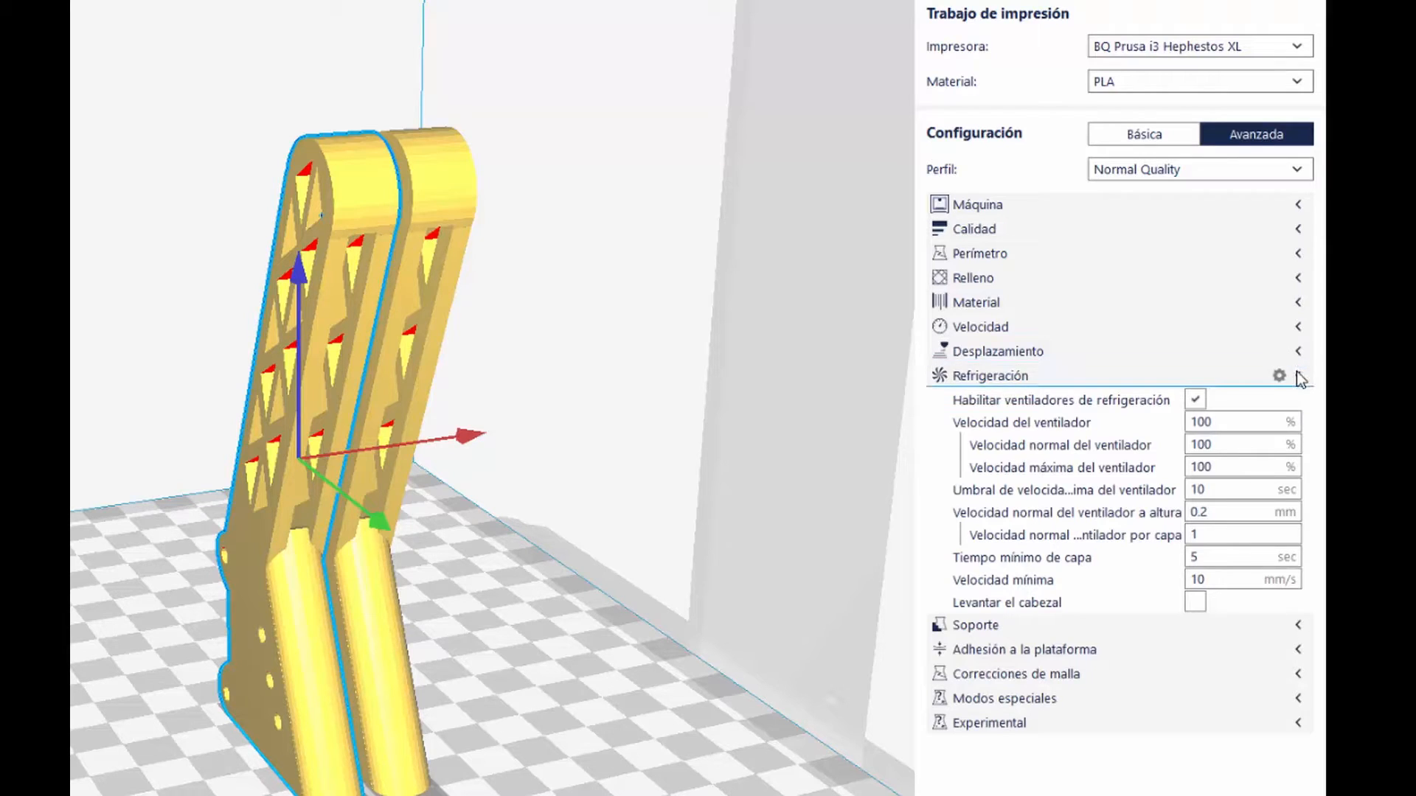
click(1297, 376)
Step: Disable support generation (Habilitar el soporte) in the Soporte settings
click(1296, 400)
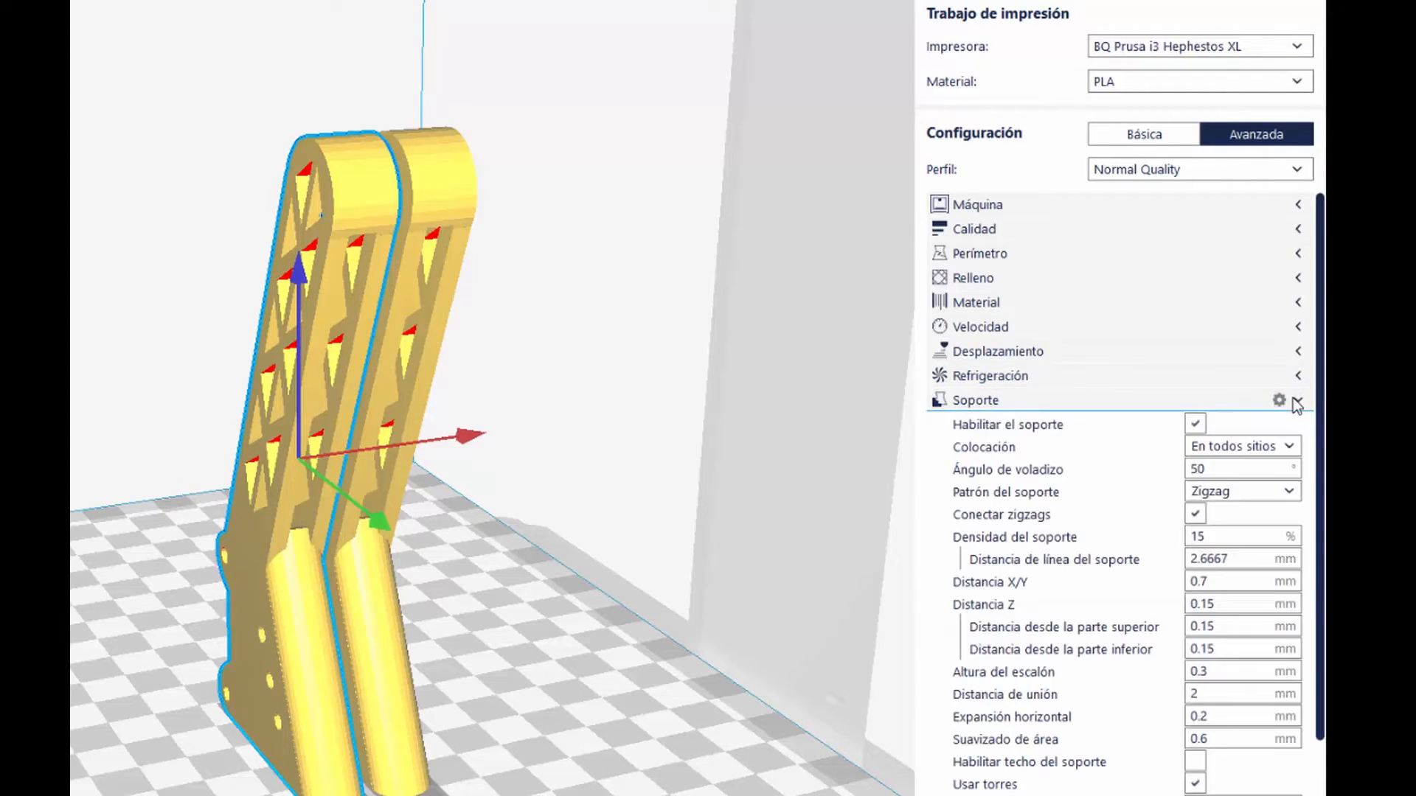
click(1195, 425)
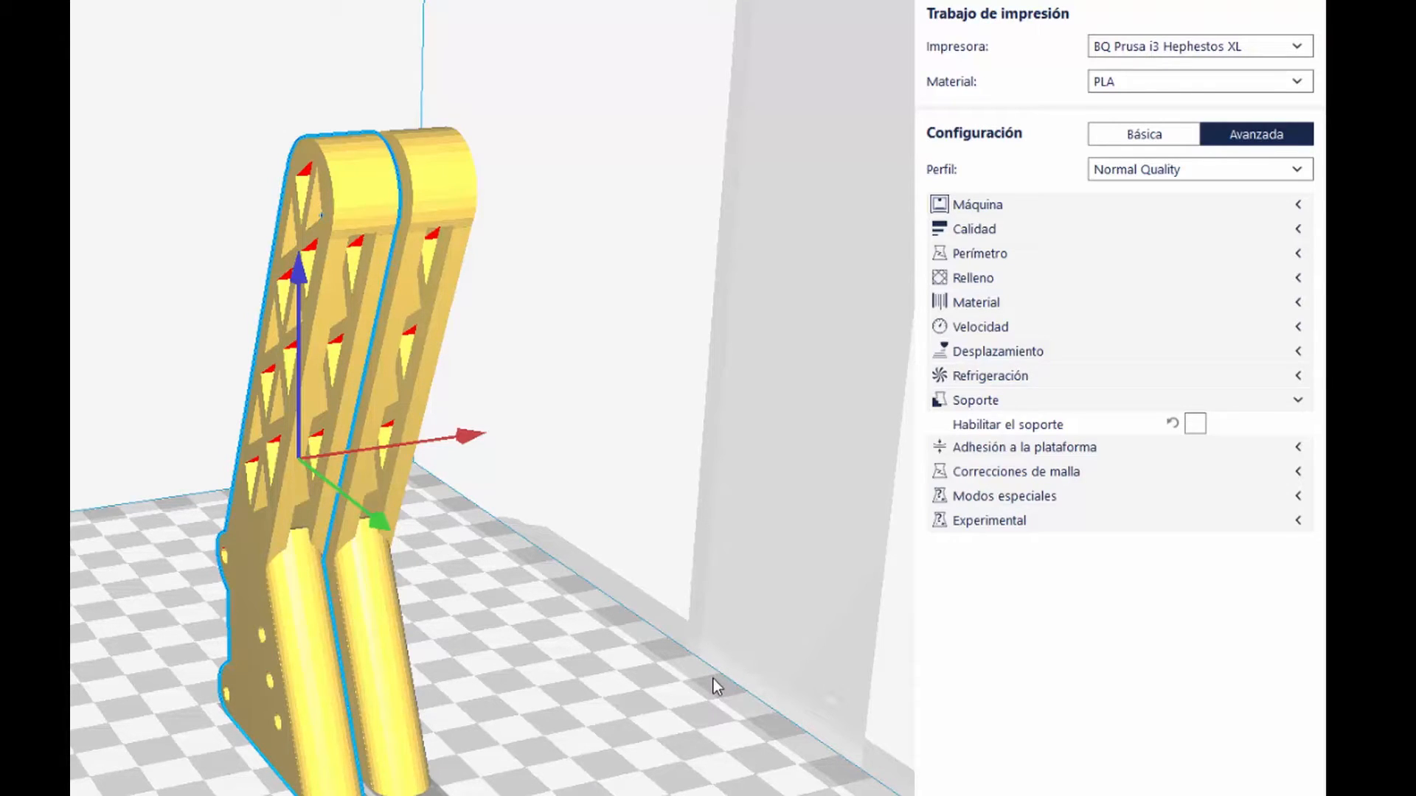
click(1303, 400)
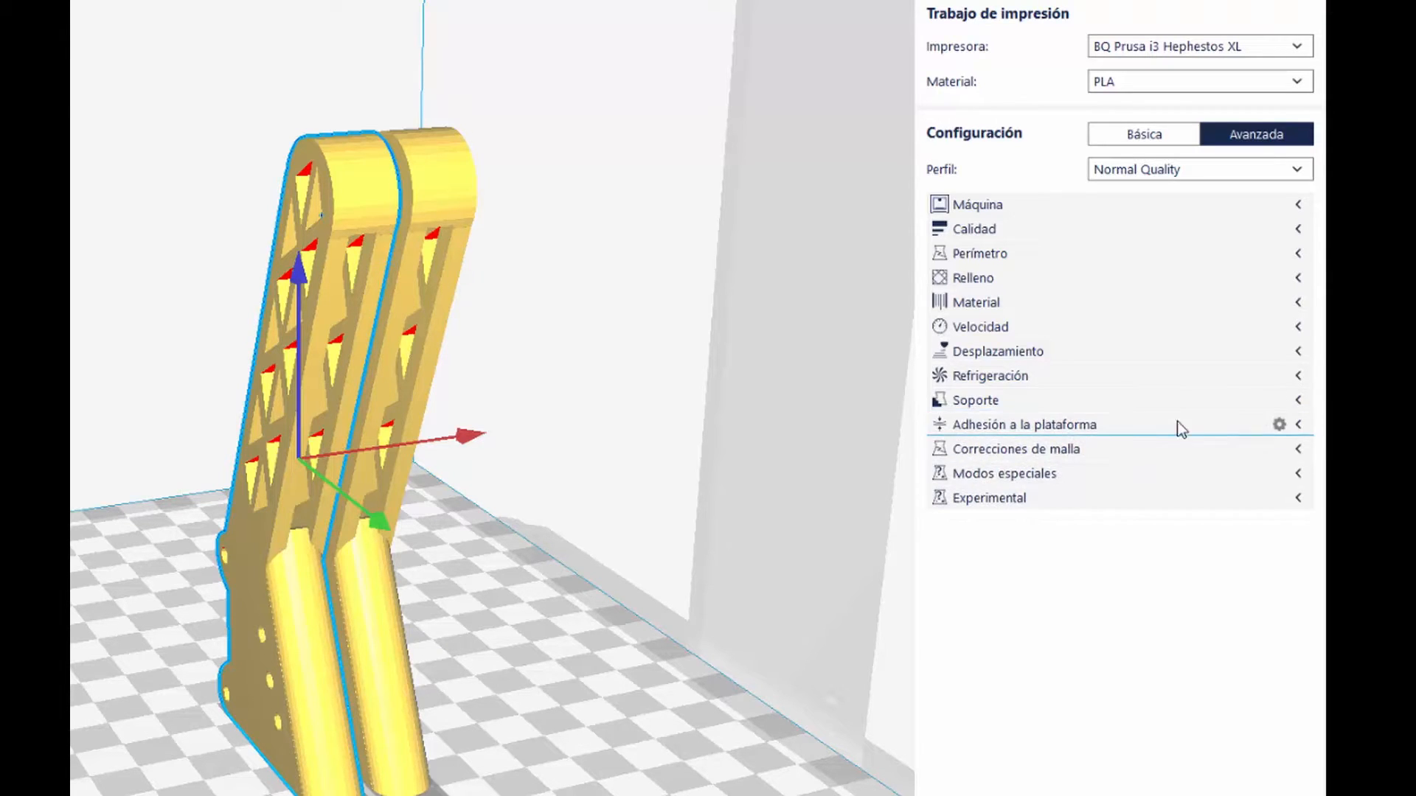
Step: Set the platform adhesion type to Falda and inspect the skirt around the two legs in the layer preview
click(1299, 427)
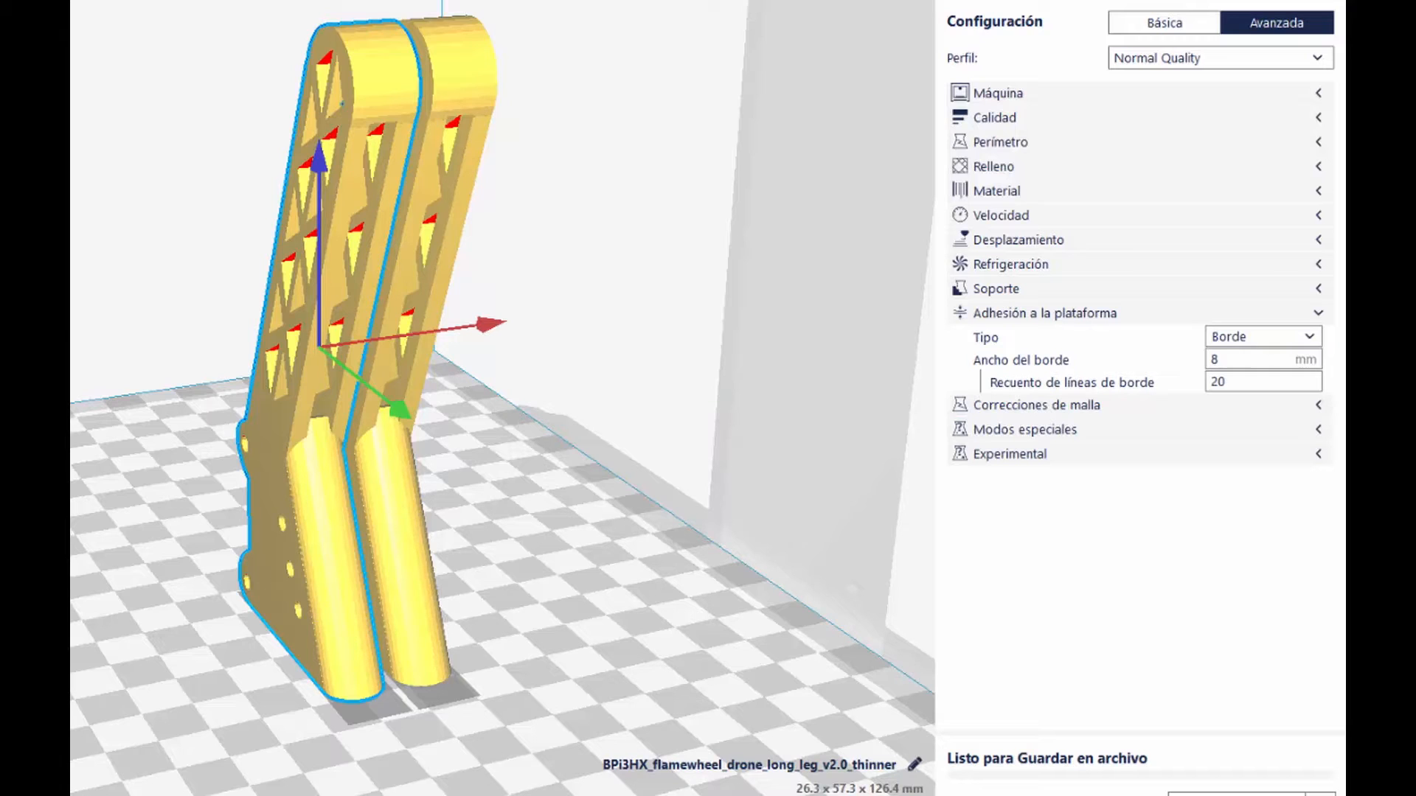
click(1260, 336)
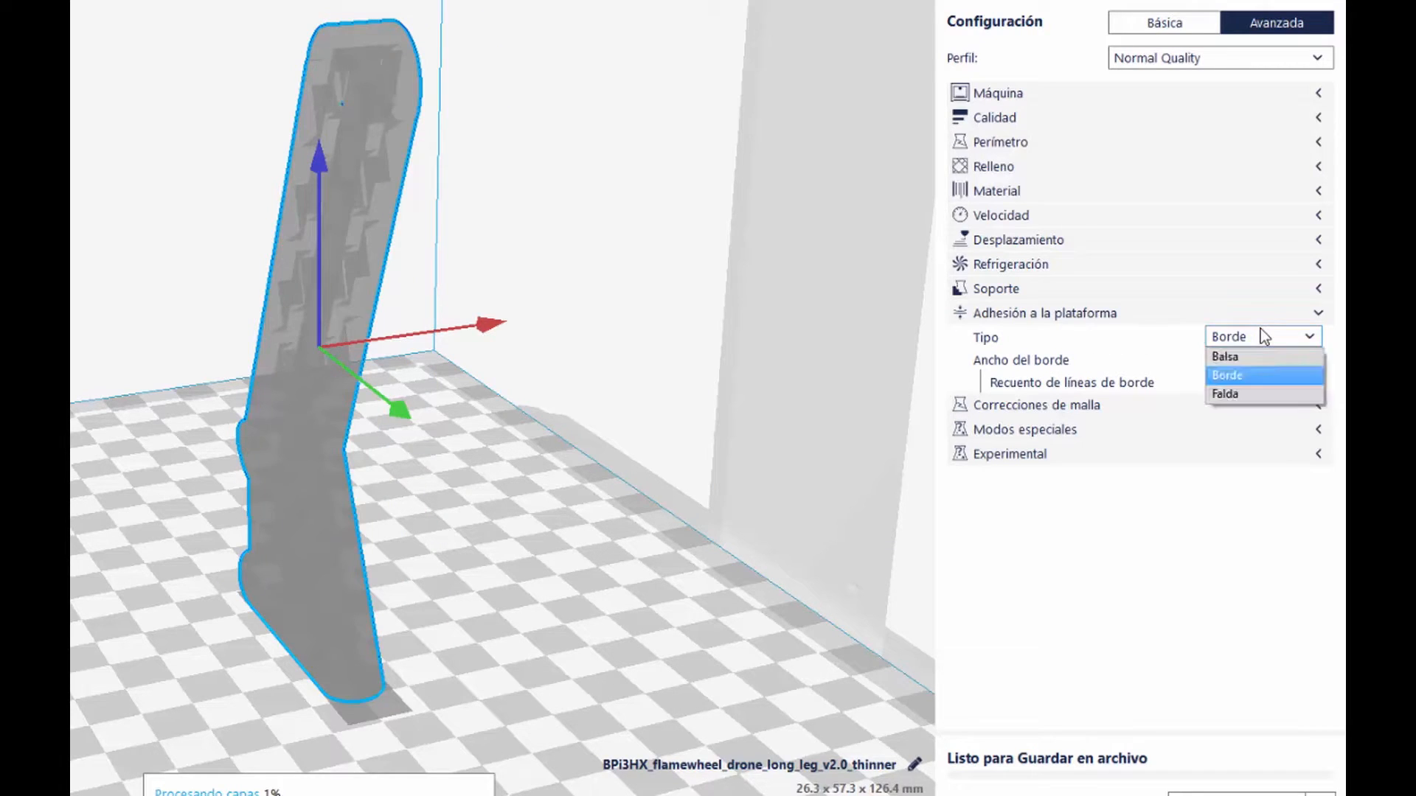
click(1245, 397)
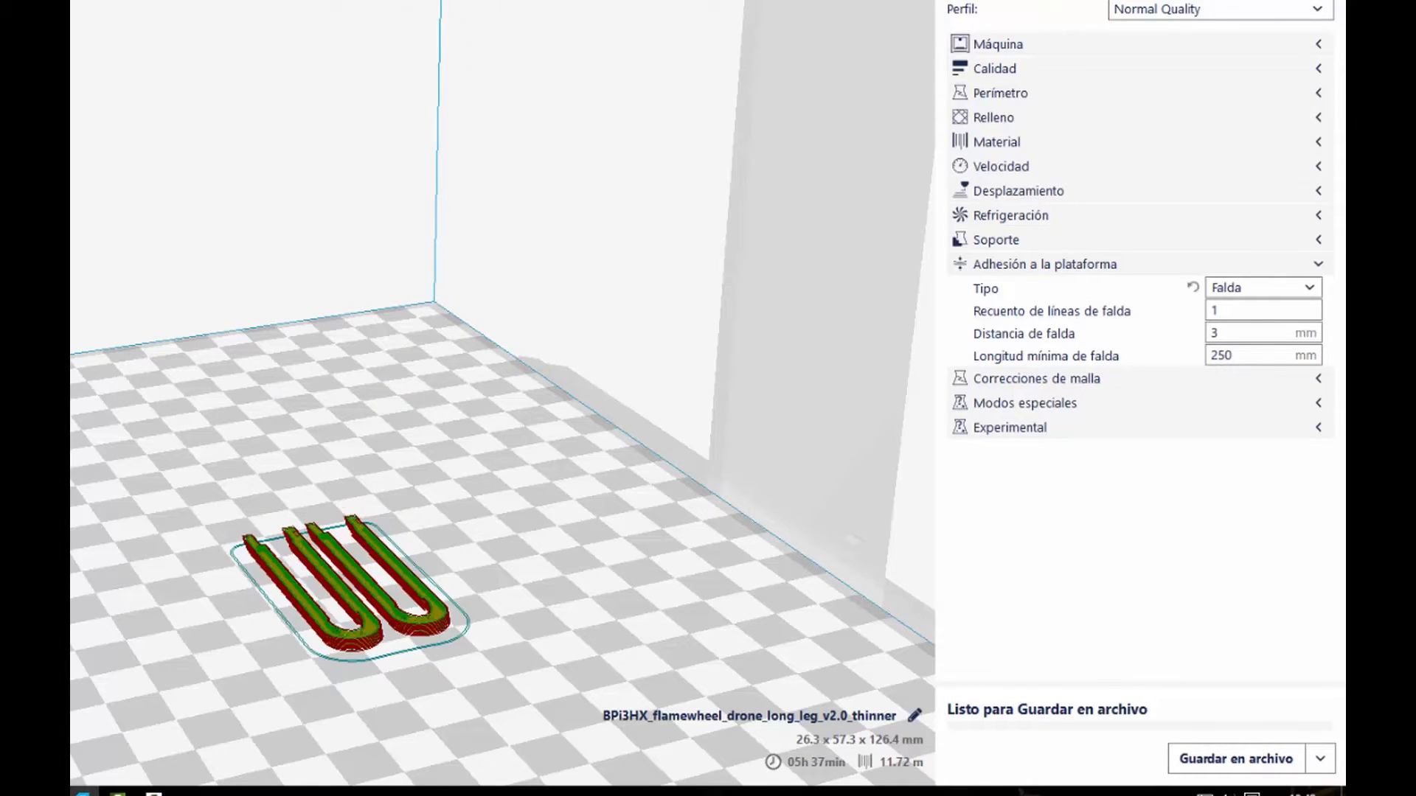
scroll(321, 588, up, 3)
scroll(333, 603, up, 1)
middle_drag(344, 564, 373, 304)
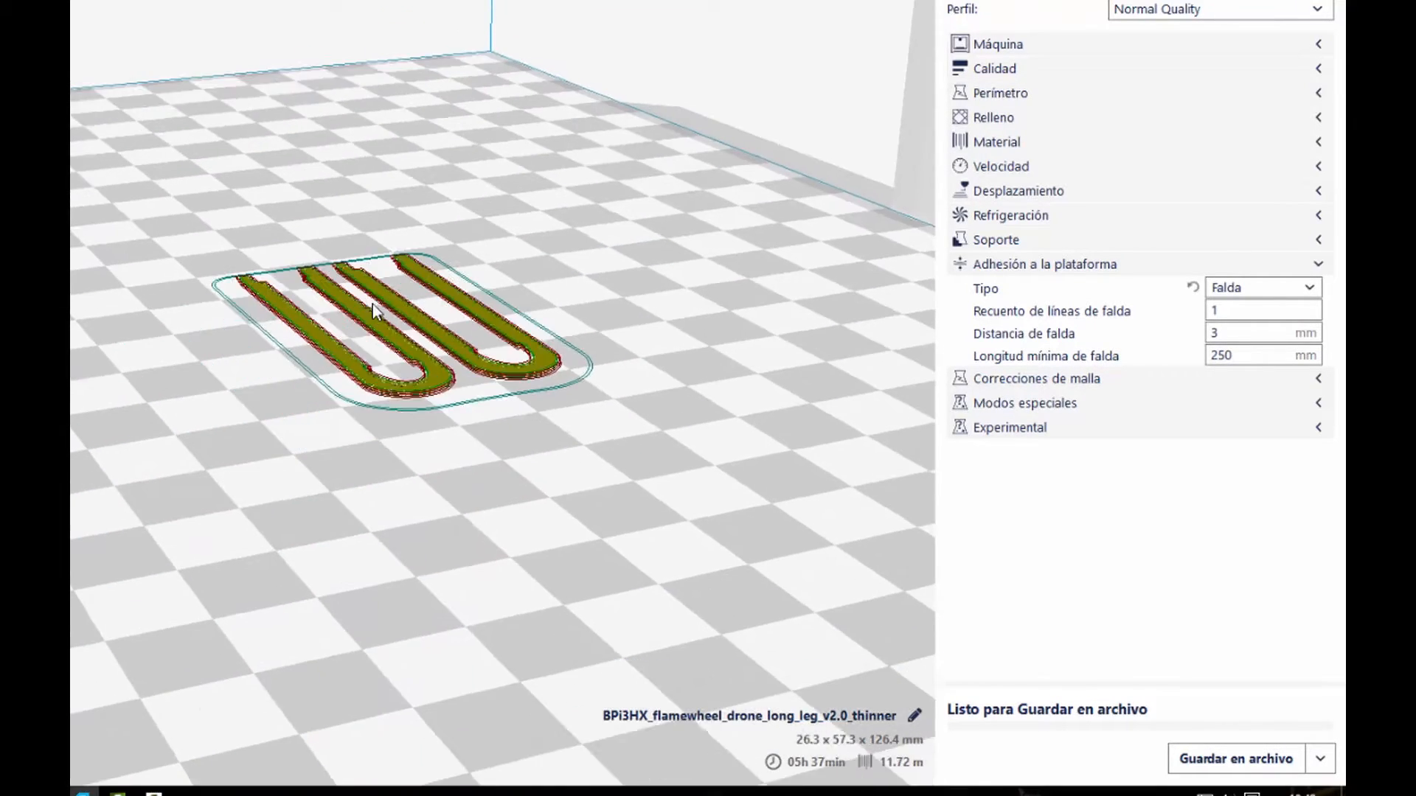
scroll(374, 329, up, 4)
scroll(375, 328, up, 1)
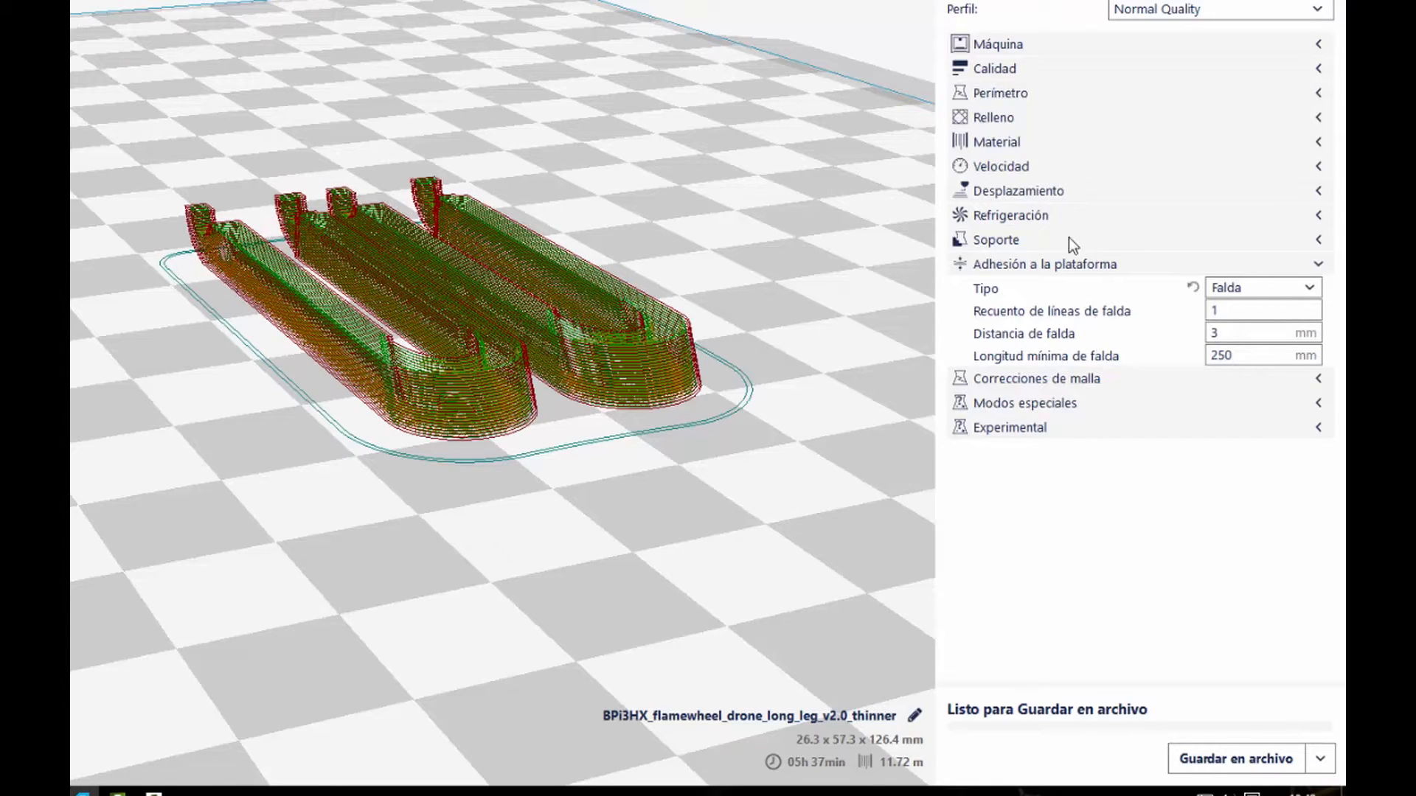
Step: Set the platform adhesion type to Borde and inspect the brim around both legs at layer 1
click(1267, 282)
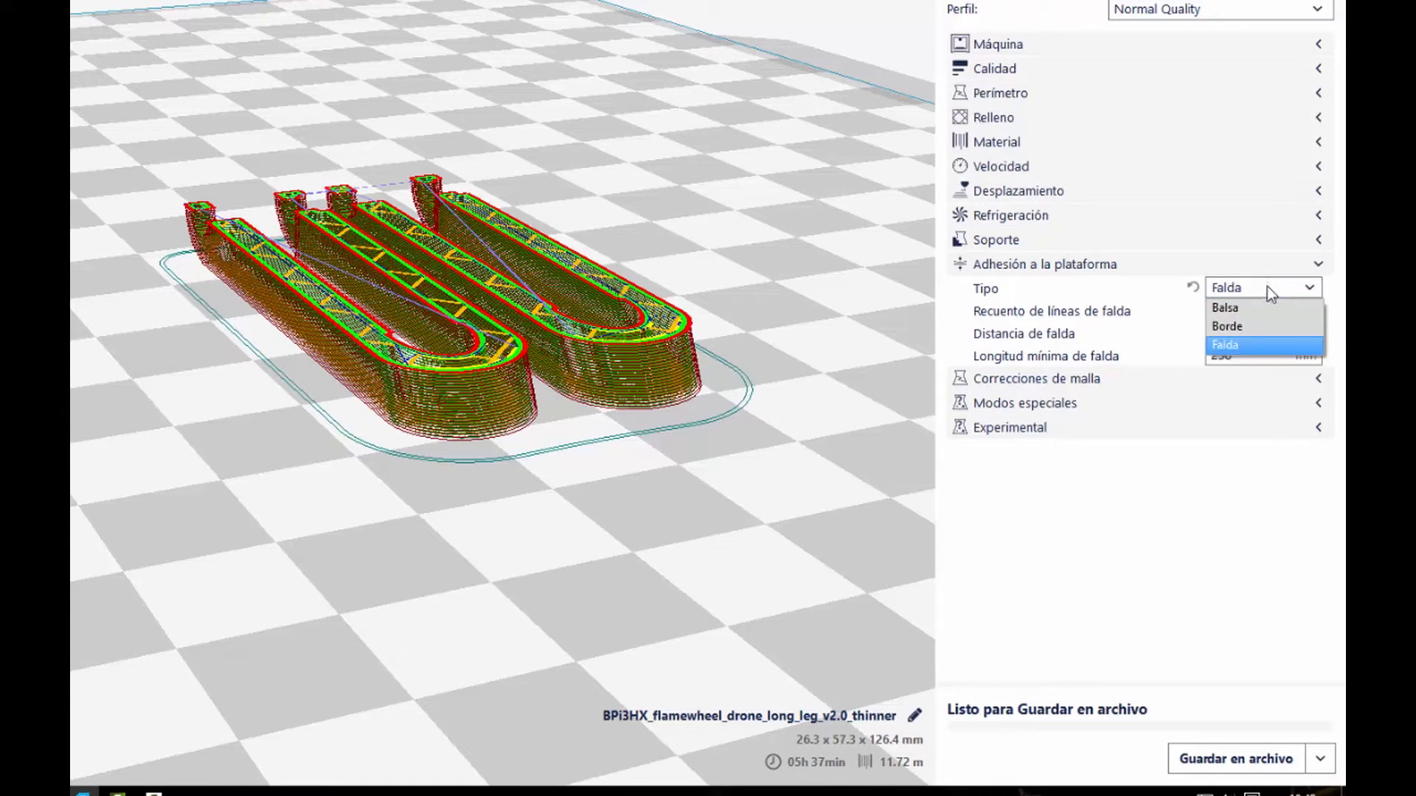
click(1248, 326)
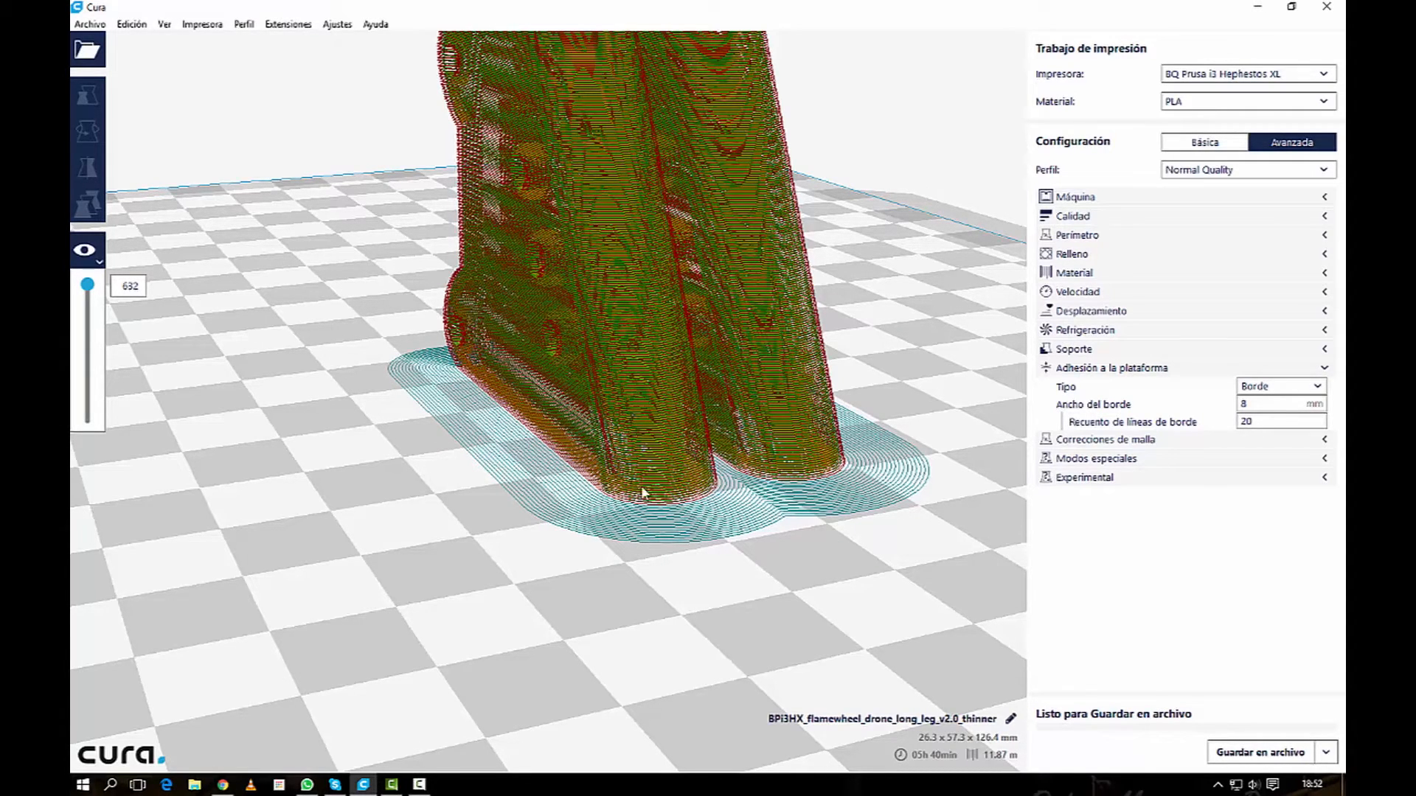
drag(87, 285, 88, 423)
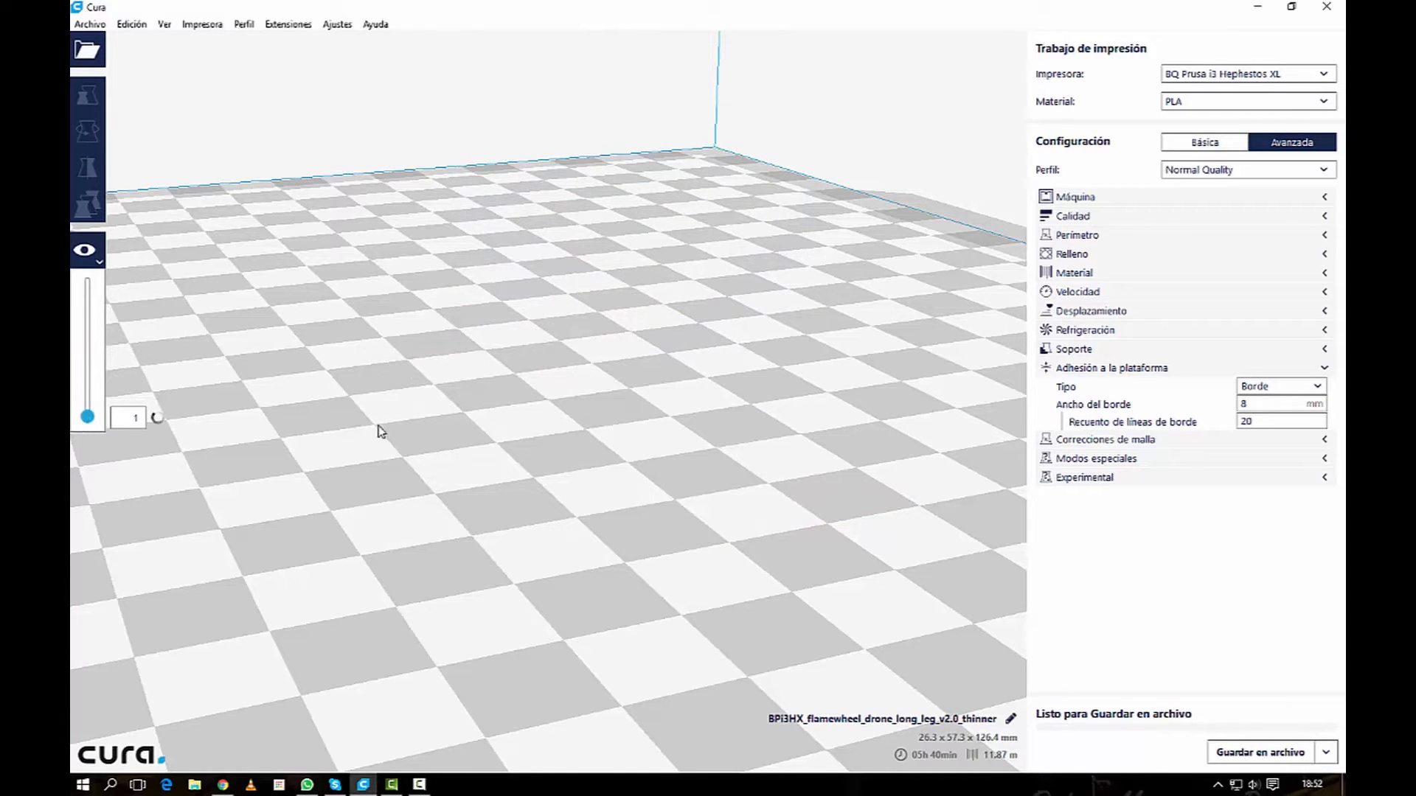
scroll(300, 389, up, 1)
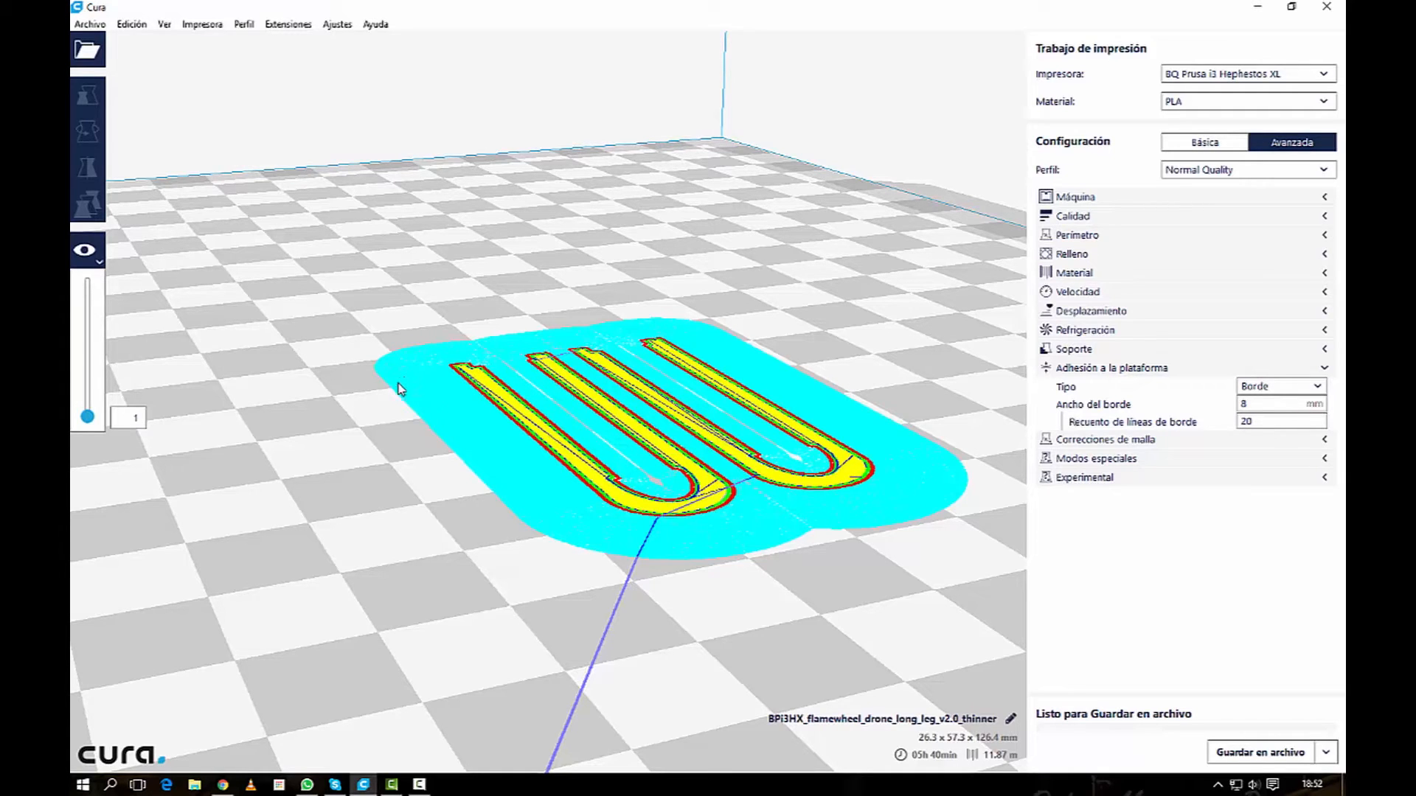
right_click(324, 397)
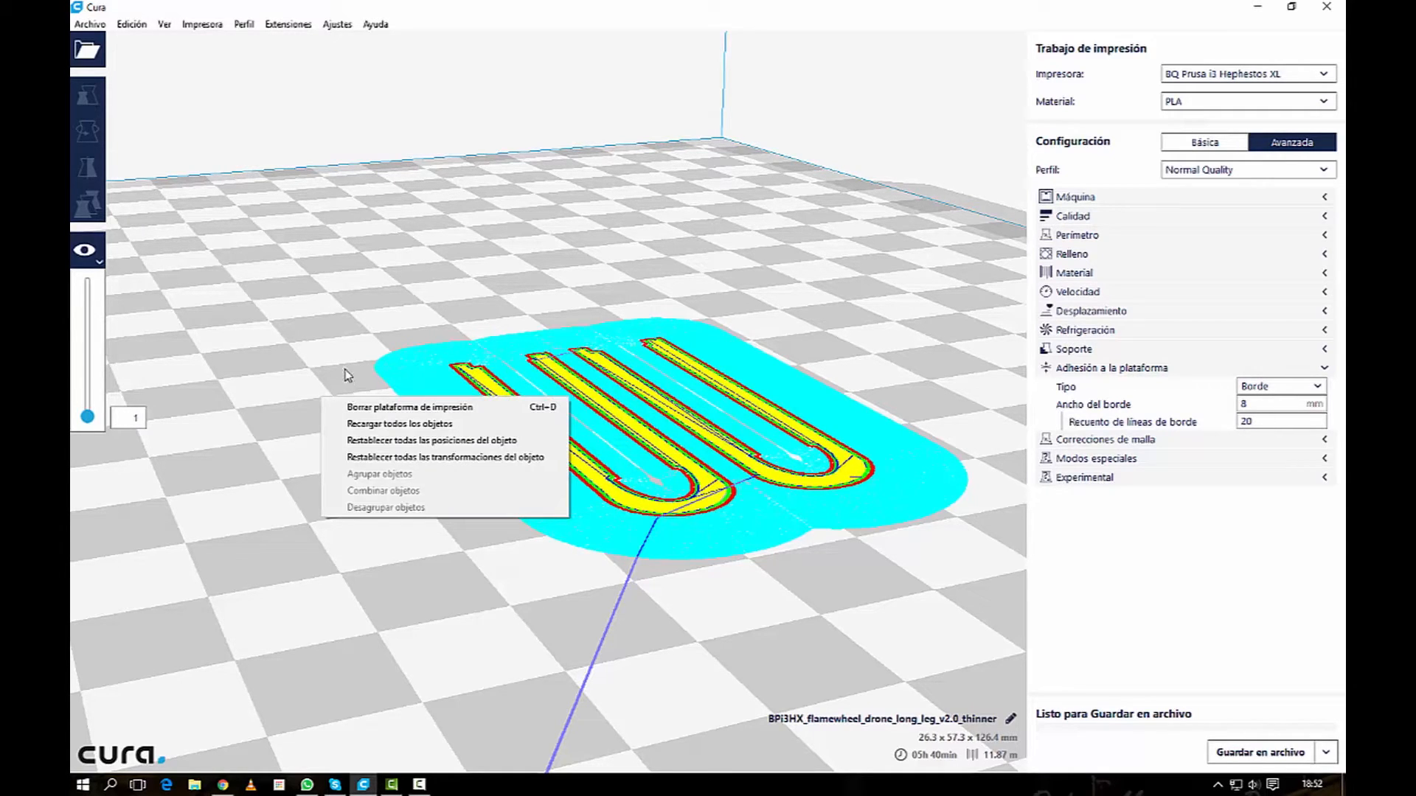
click(325, 360)
middle_drag(288, 365, 260, 363)
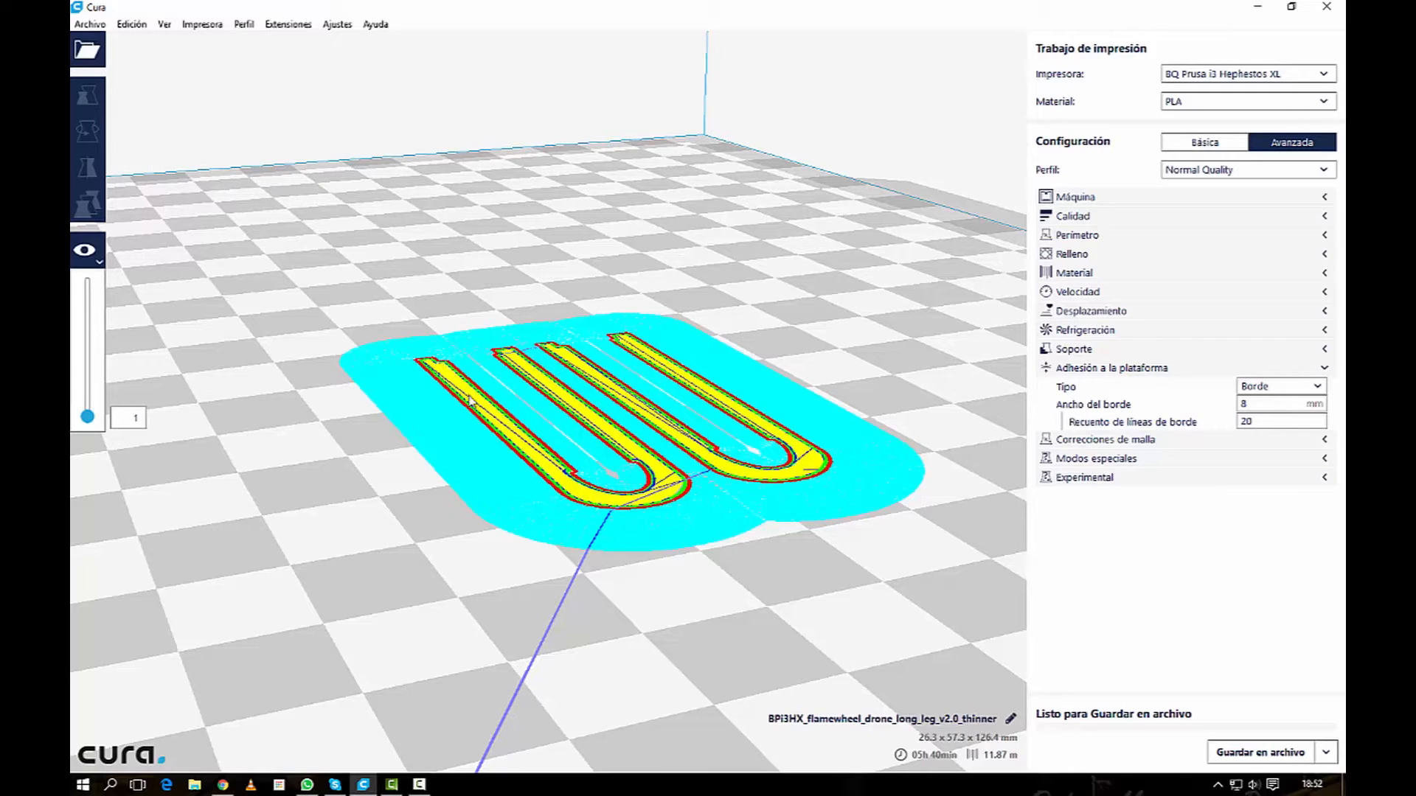
Step: Return to the solid view and set the platform adhesion type to Balsa
click(94, 259)
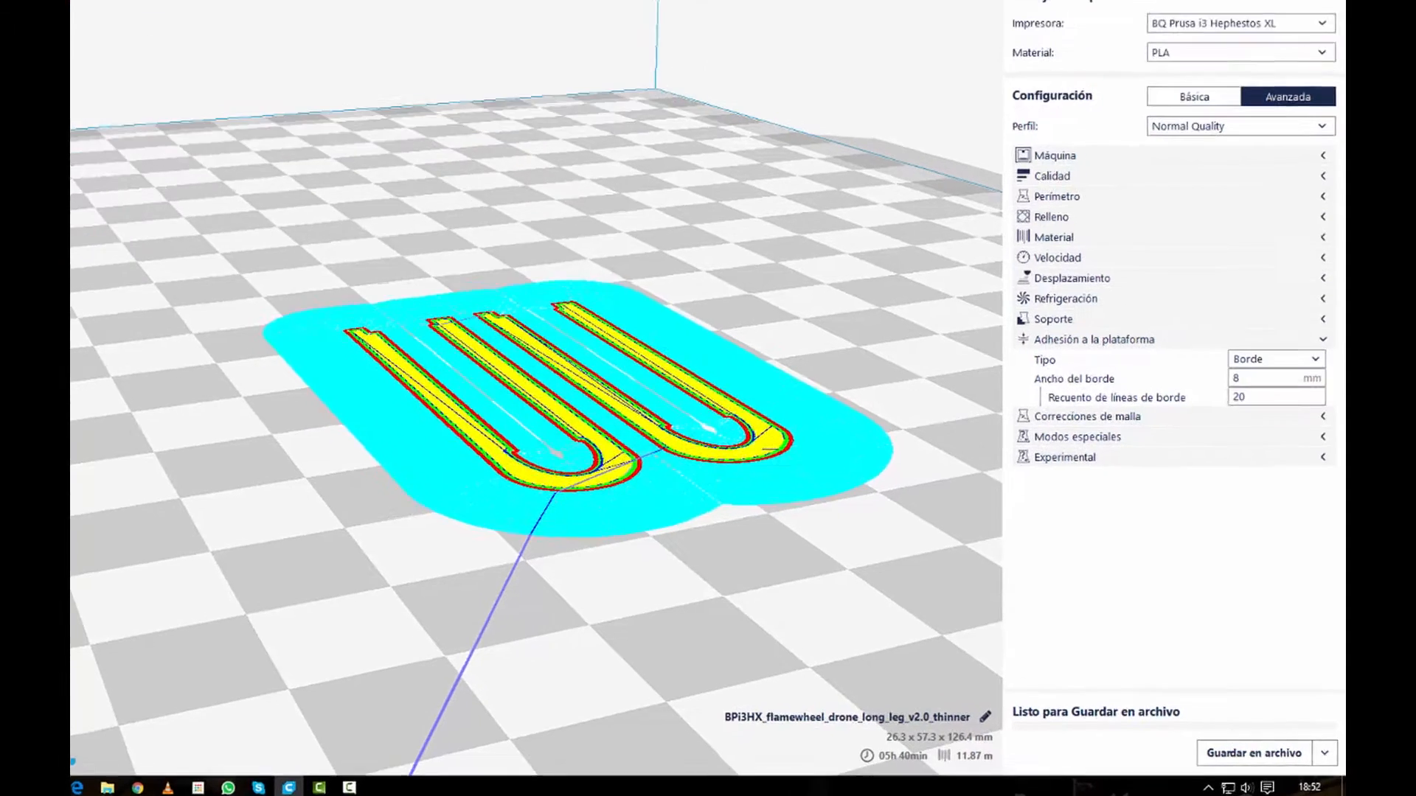
click(73, 239)
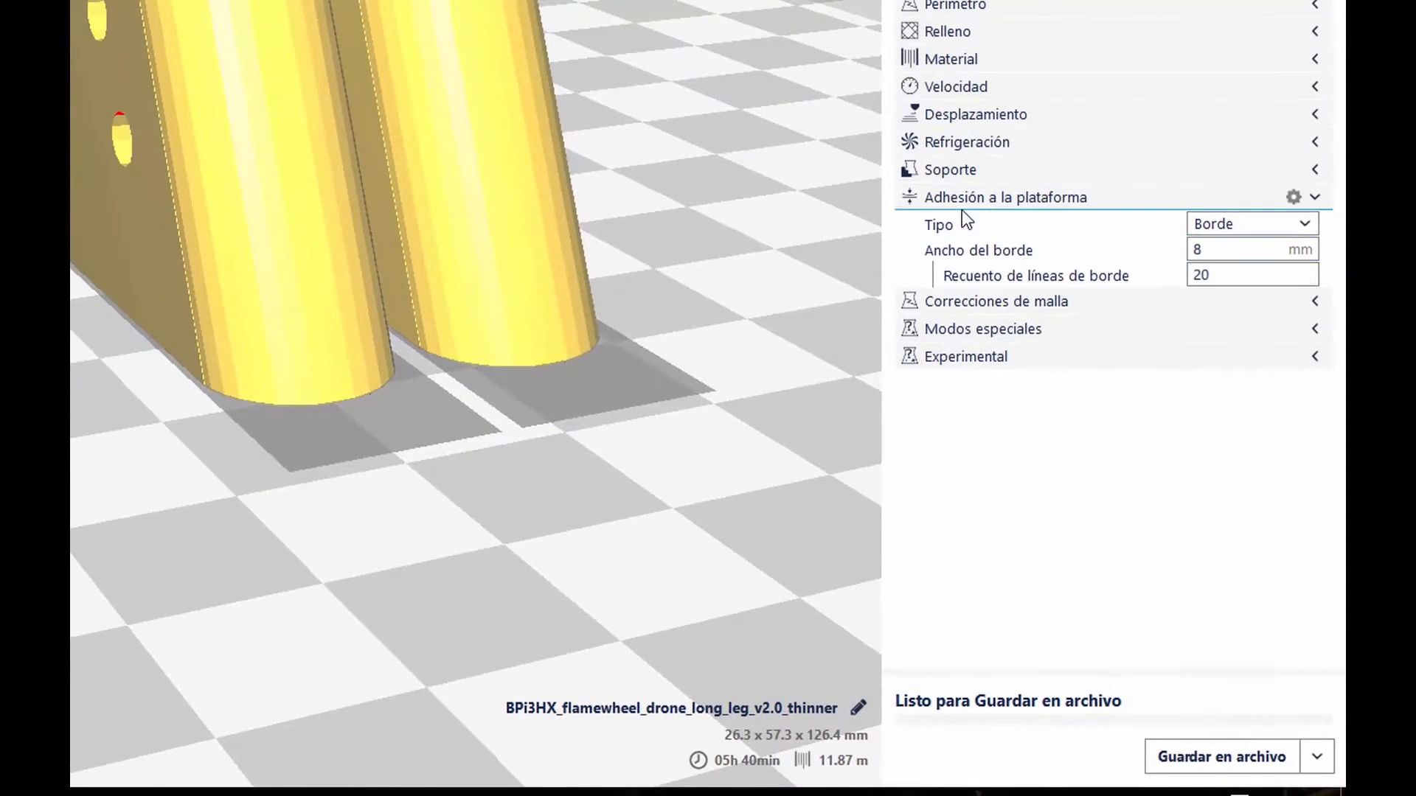
click(1261, 224)
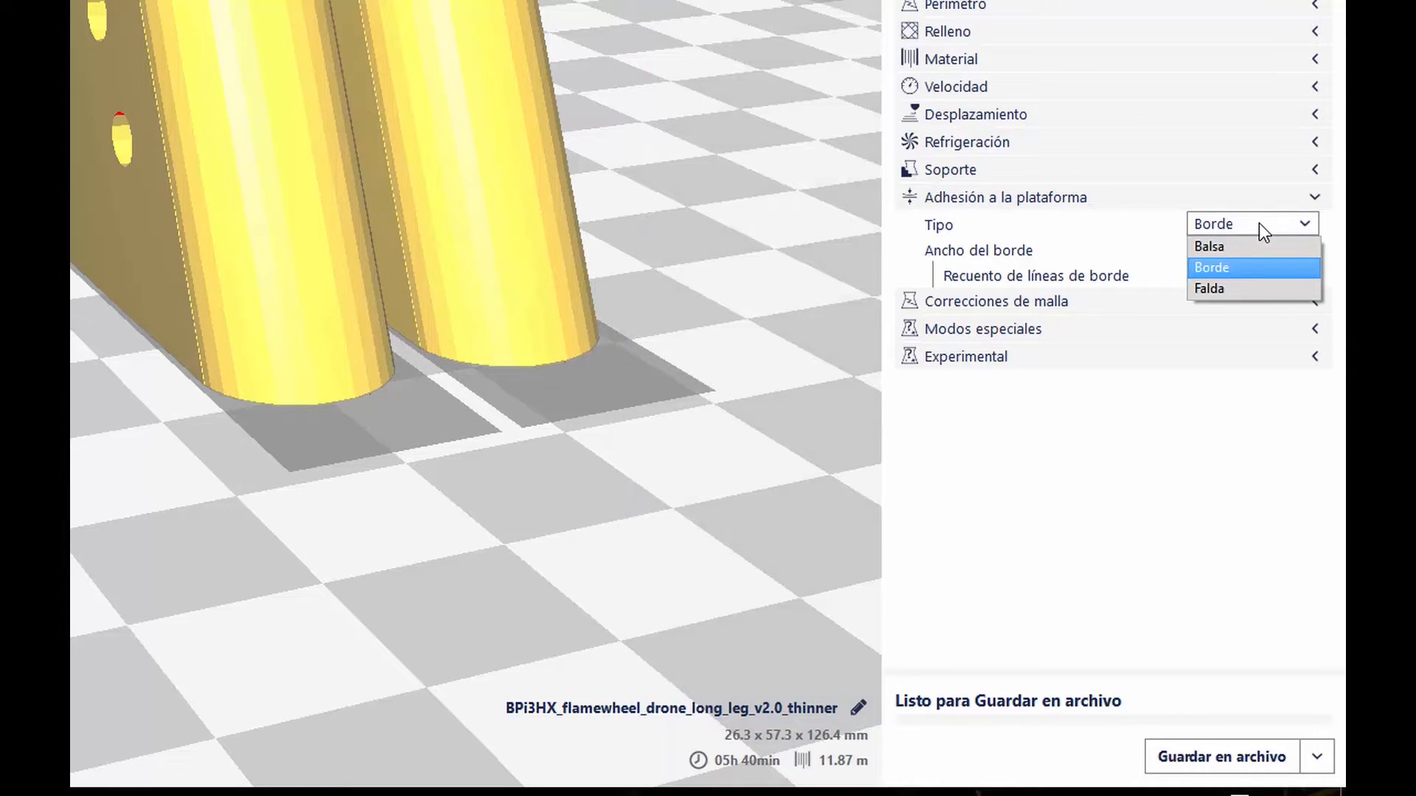
click(1239, 247)
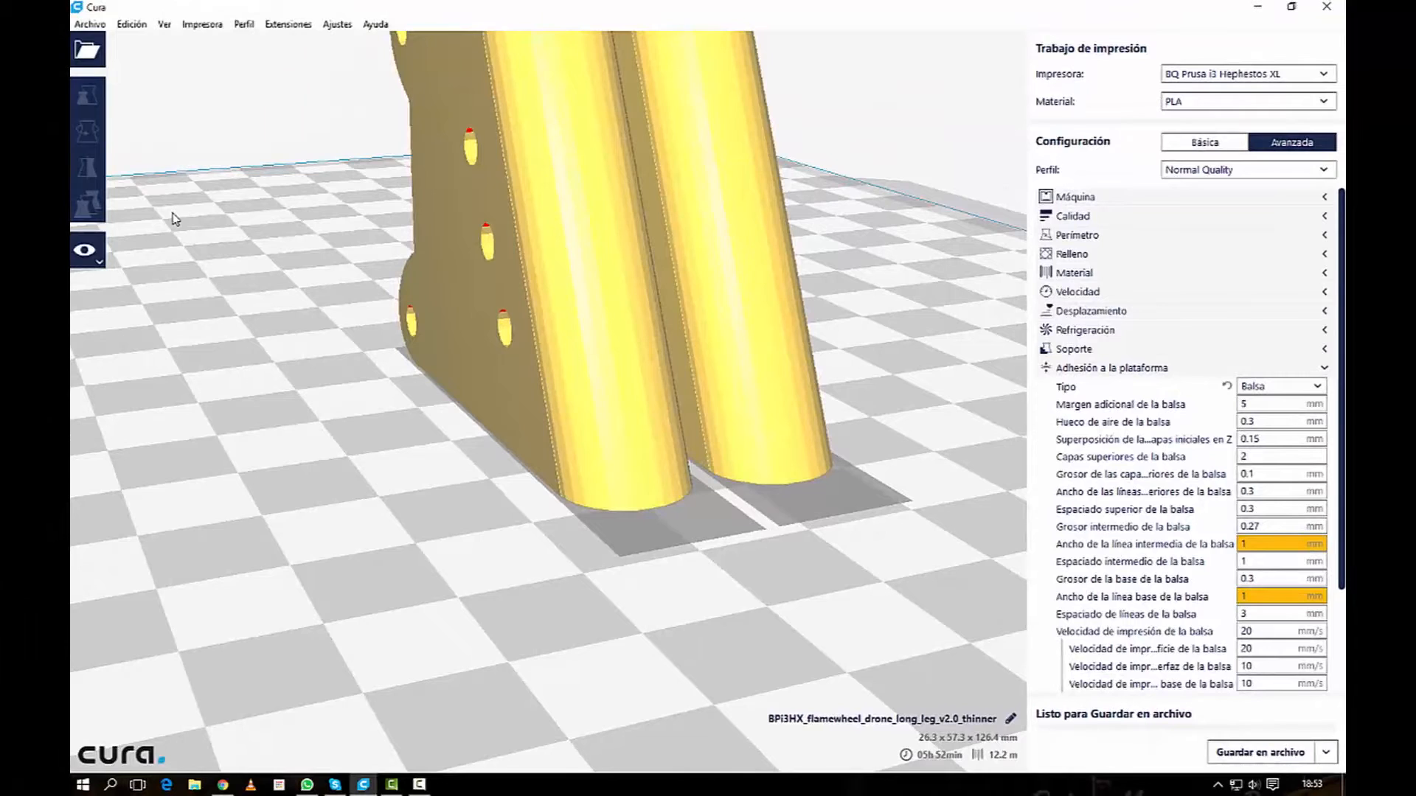
Step: Show the layer preview up to layer 636 and inspect the raft beneath both legs from close up
click(87, 254)
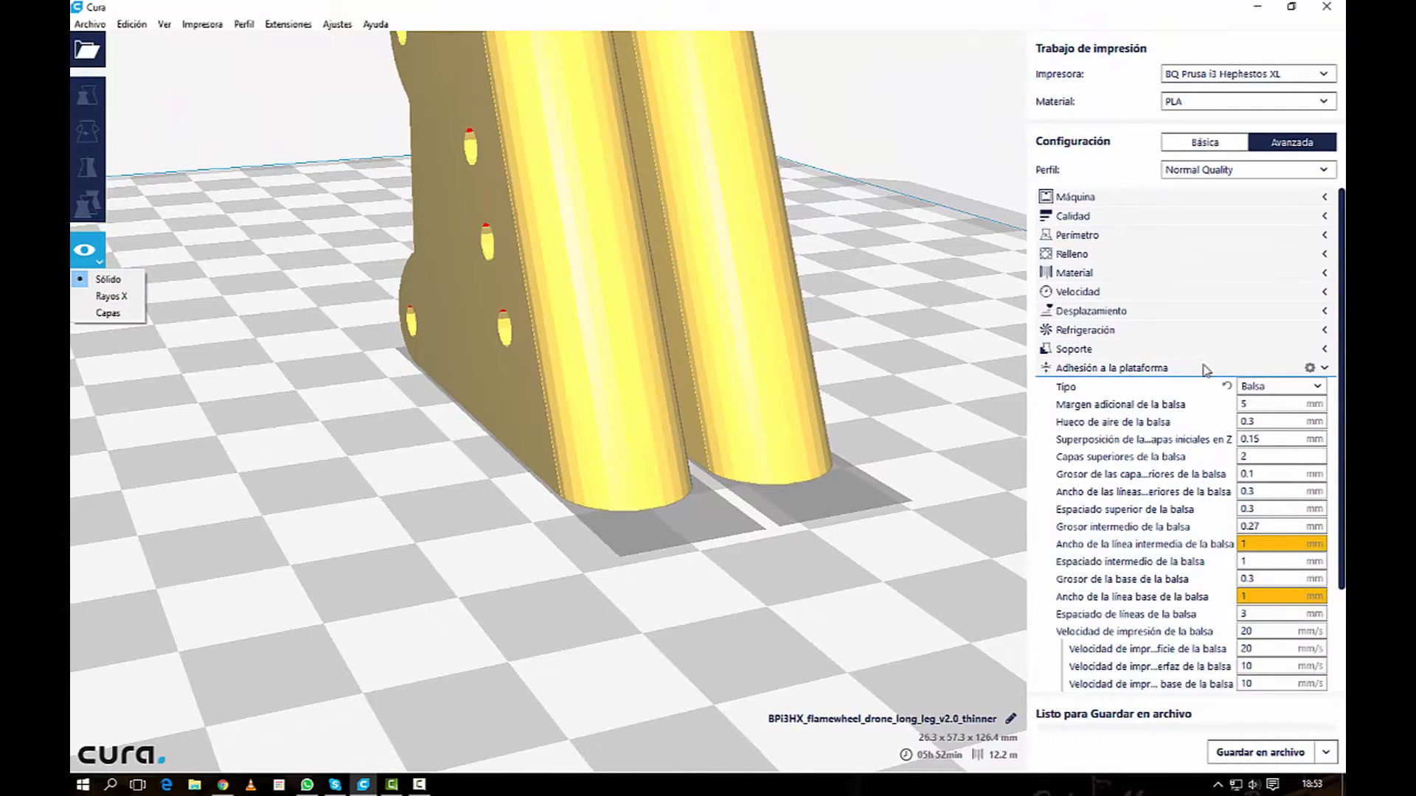
click(108, 313)
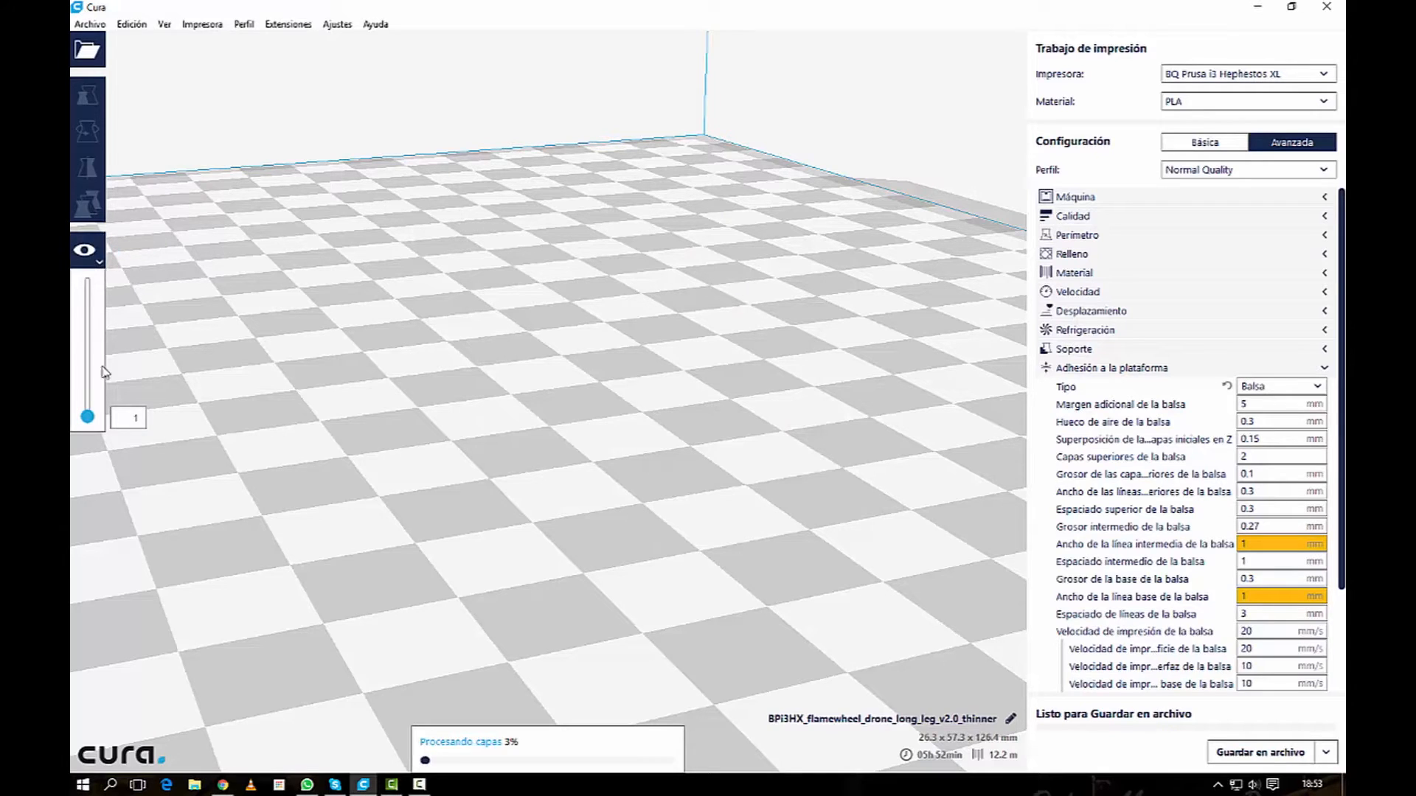
drag(87, 417, 74, 291)
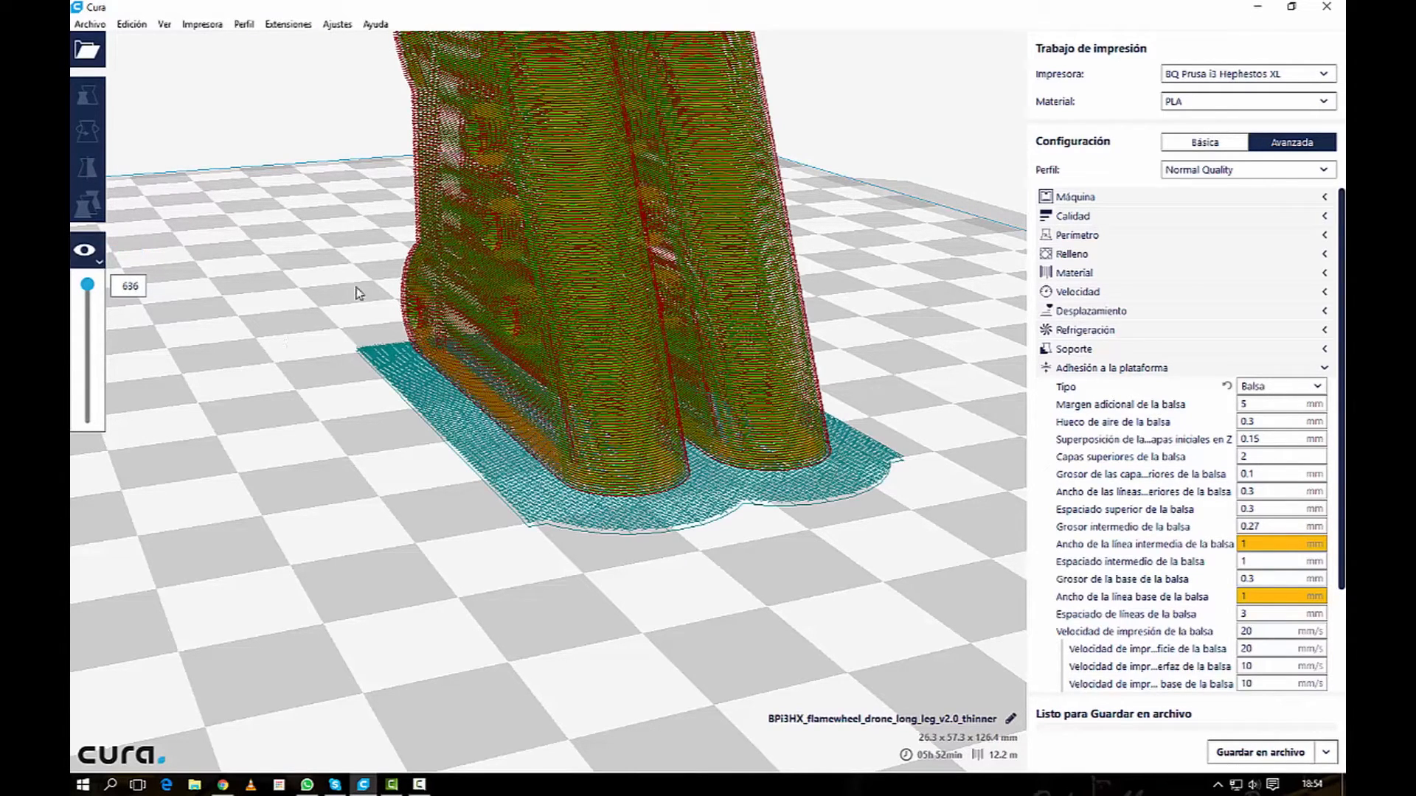
scroll(683, 586, up, 3)
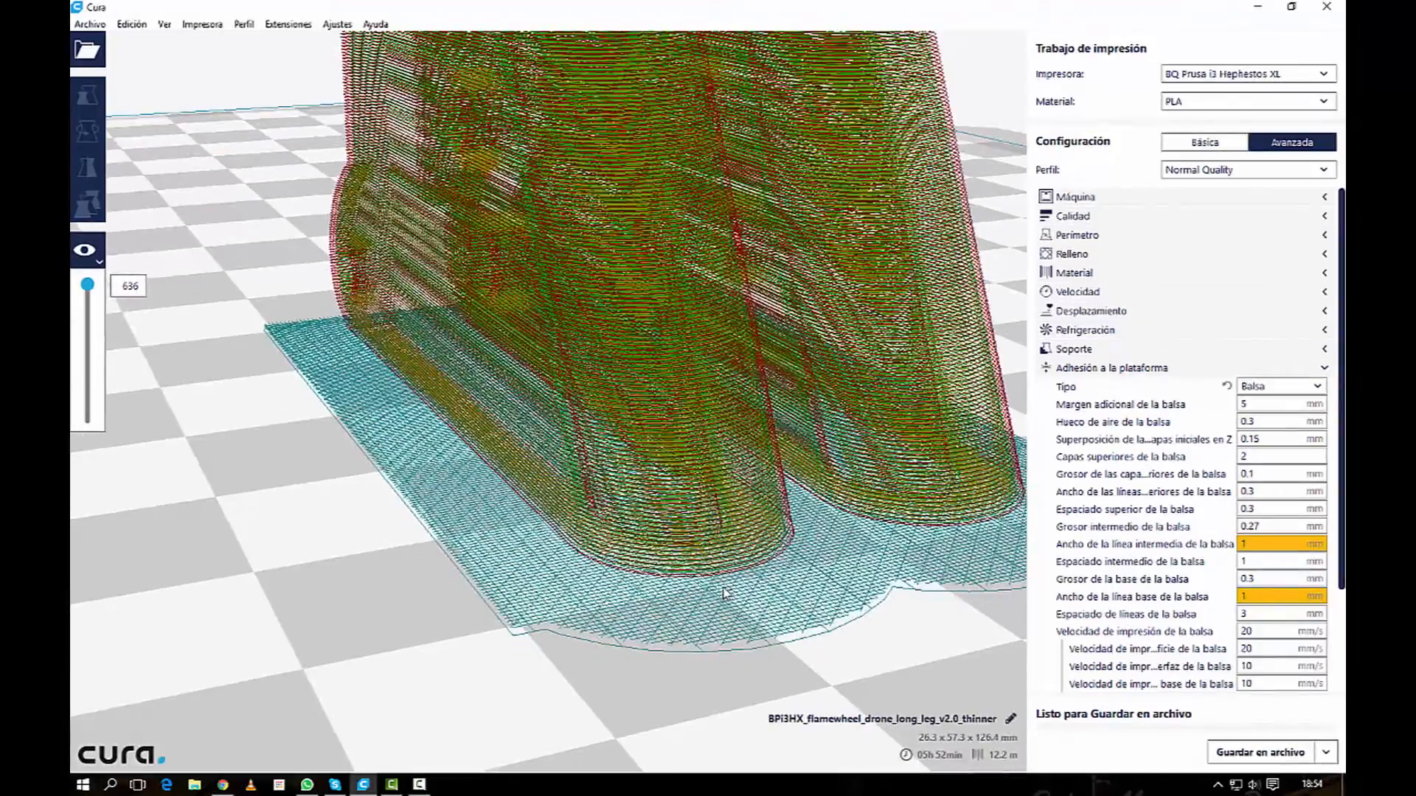
right_drag(696, 583, 629, 574)
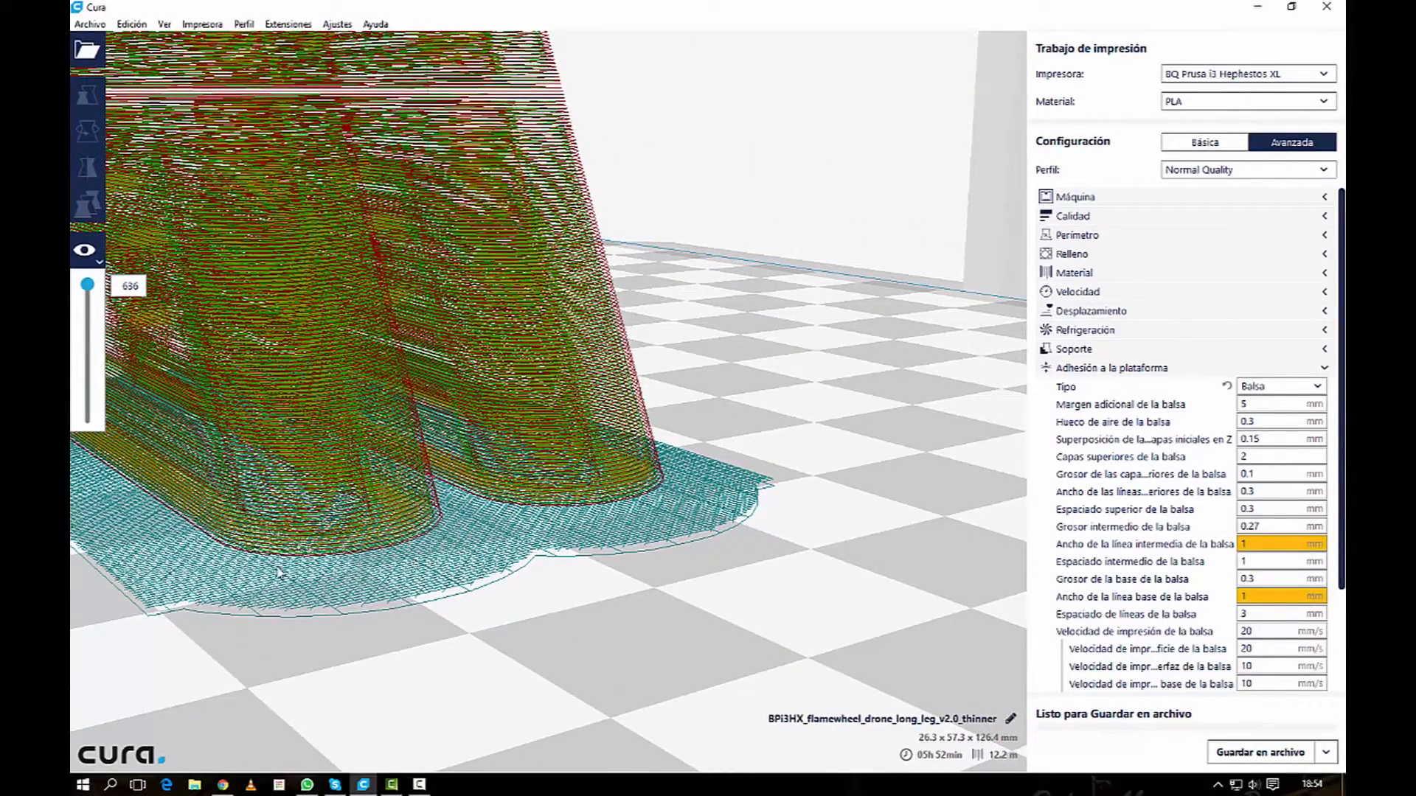
right_click(229, 586)
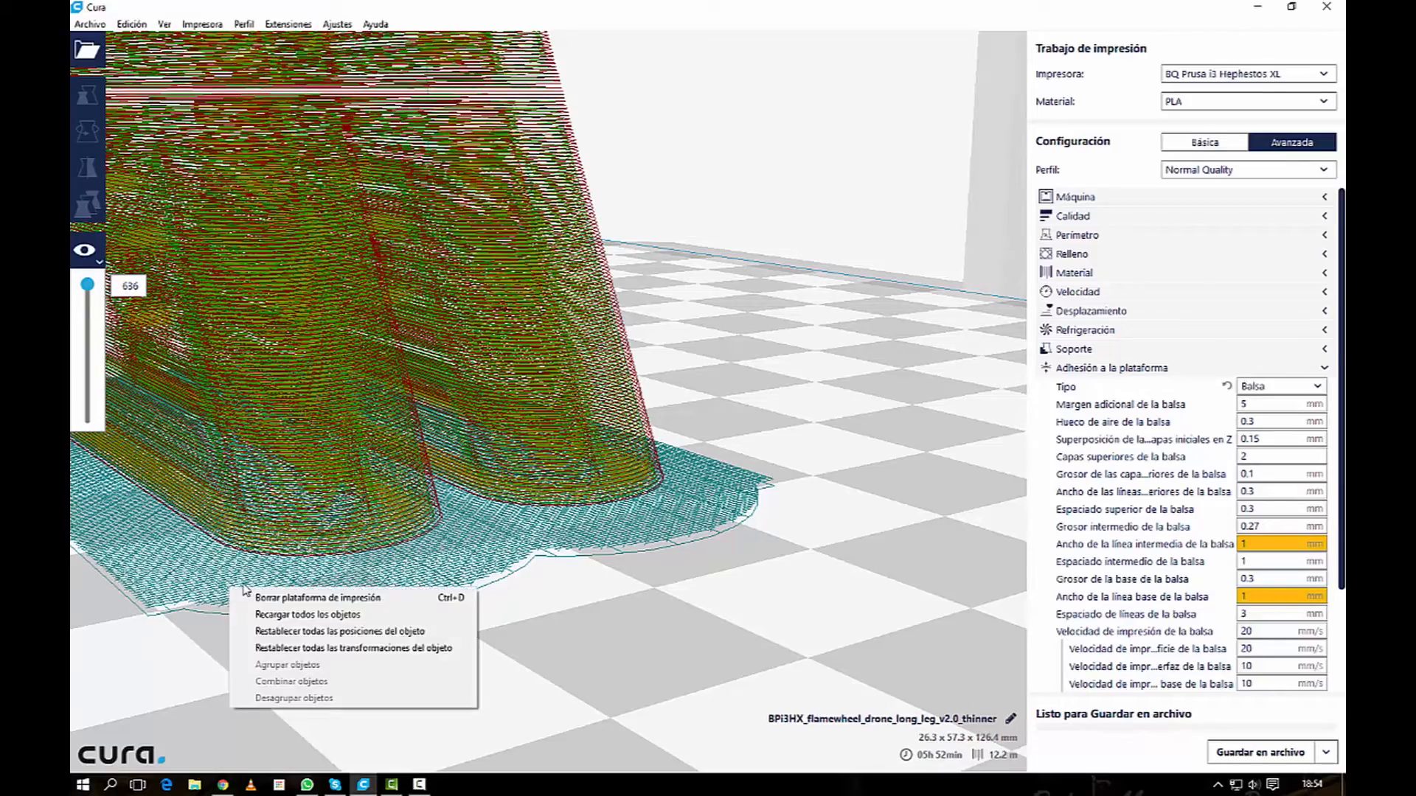
right_click(210, 643)
click(211, 621)
scroll(231, 586, up, 5)
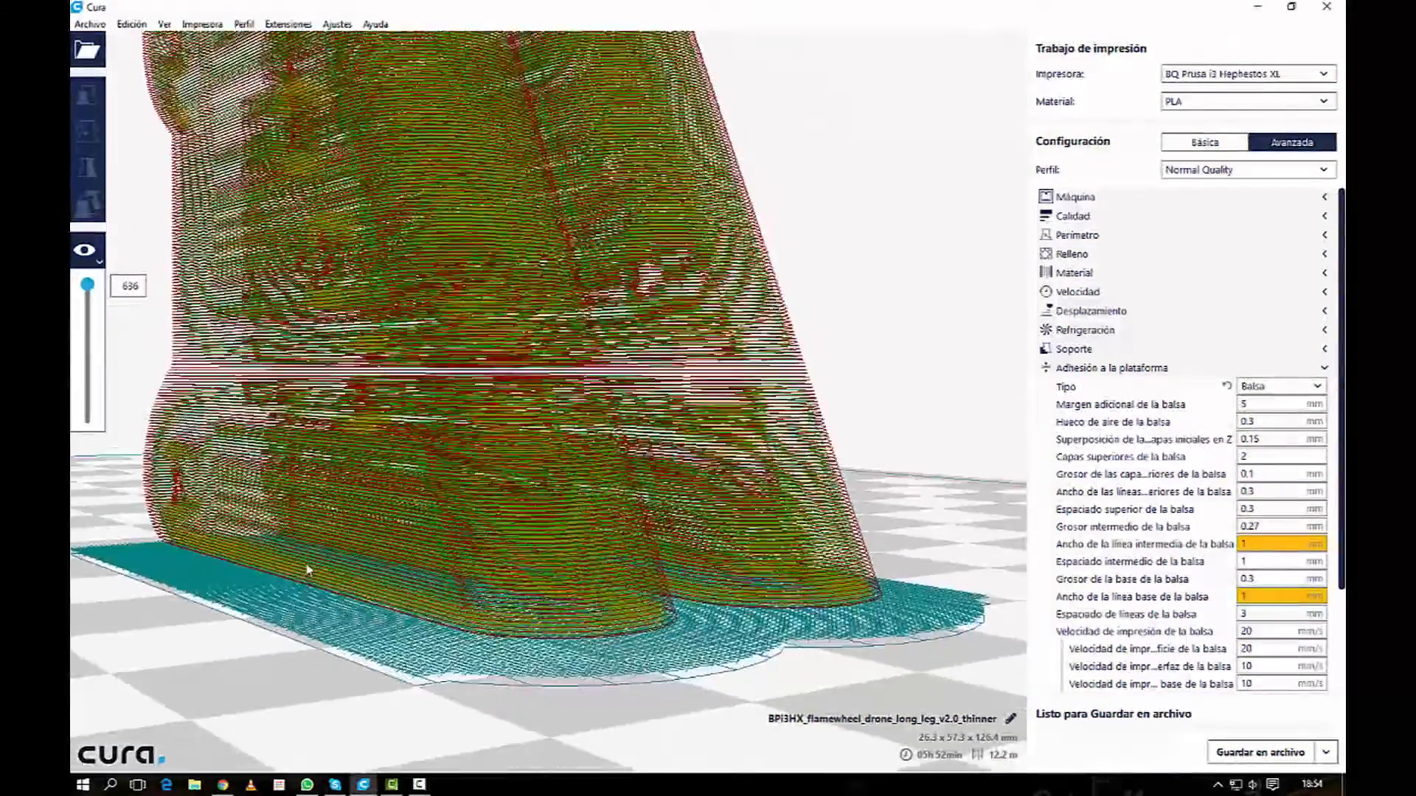
right_drag(309, 569, 314, 635)
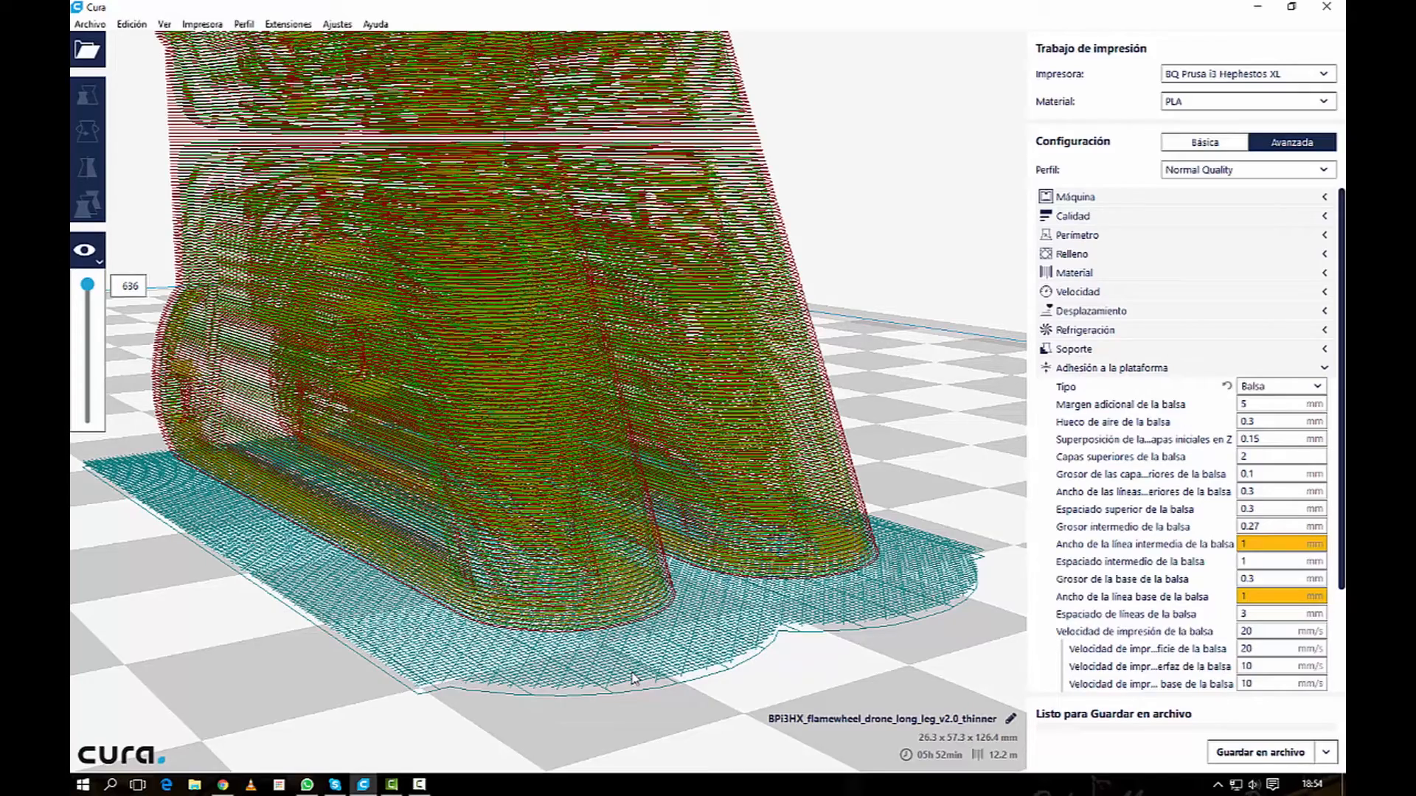
Step: Examine the two legs at layer 1 in the layer preview and return to the solid view
drag(88, 285, 87, 301)
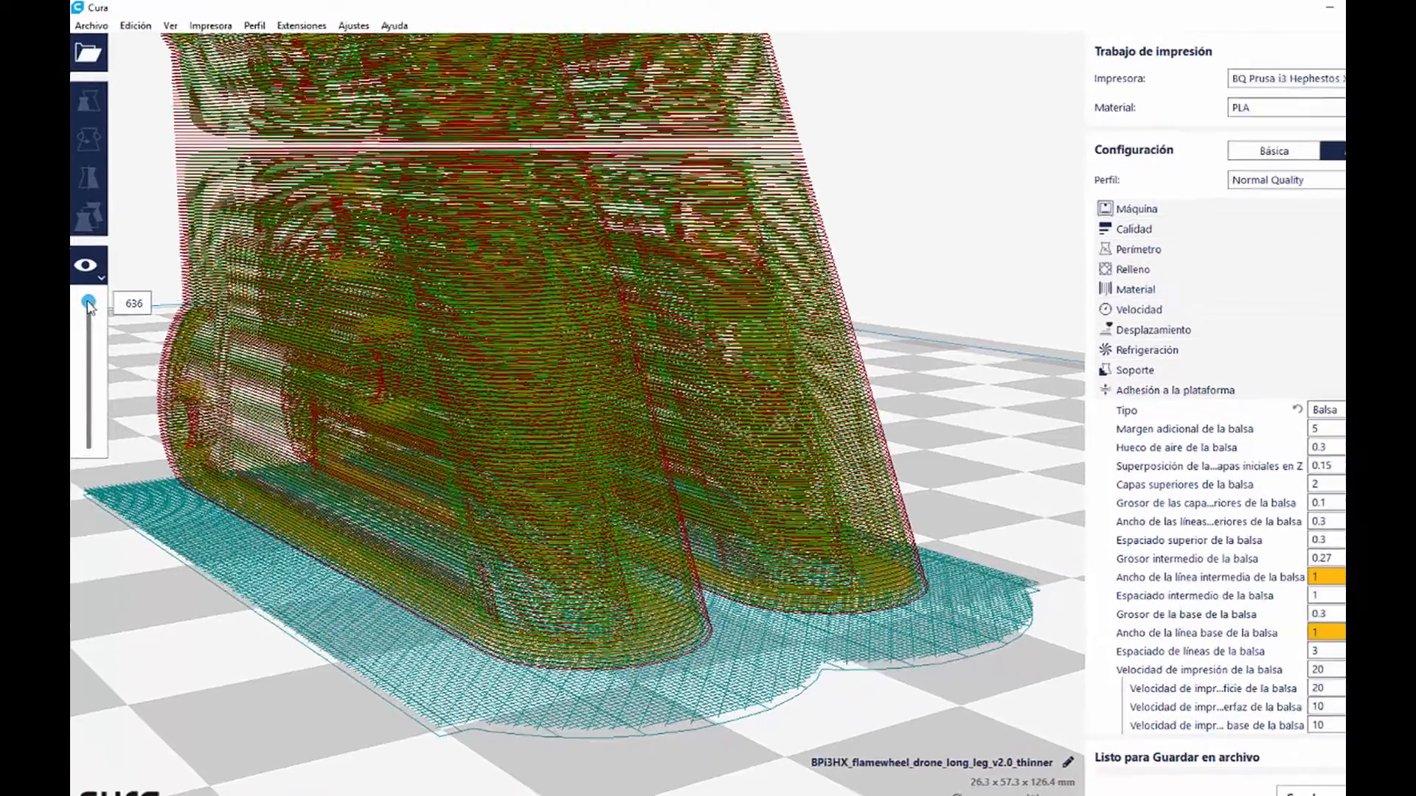
drag(92, 389, 104, 527)
drag(105, 588, 103, 607)
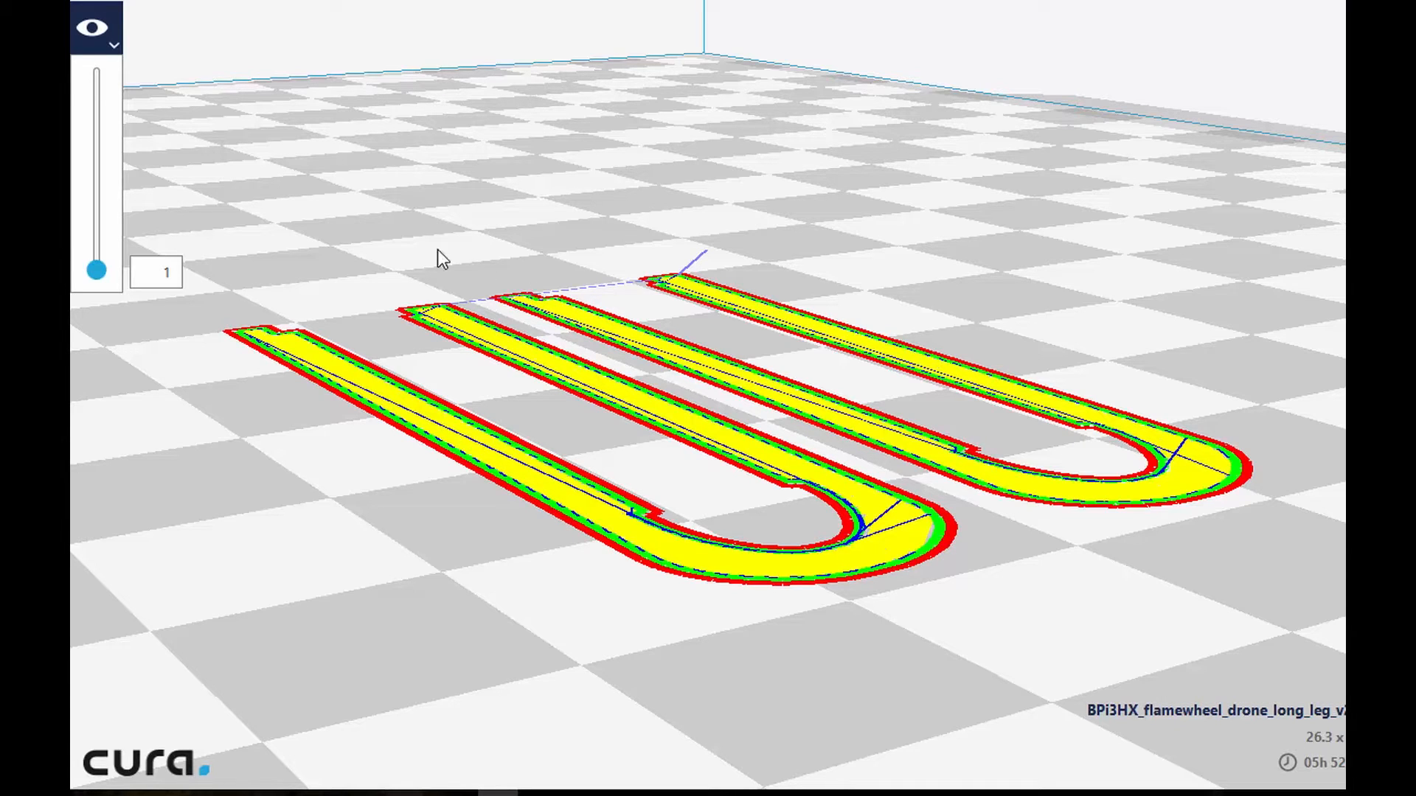
click(105, 18)
click(126, 74)
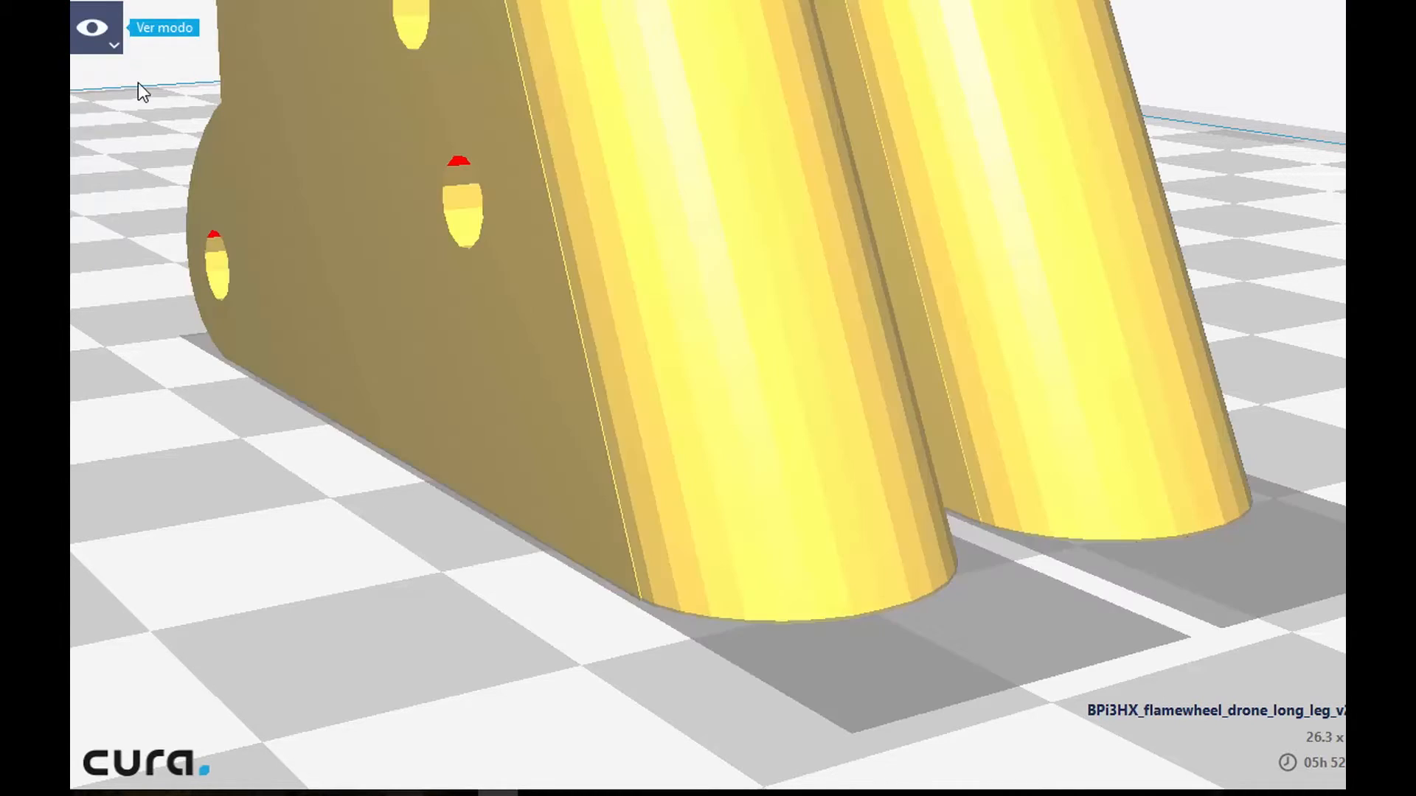
scroll(568, 303, down, 5)
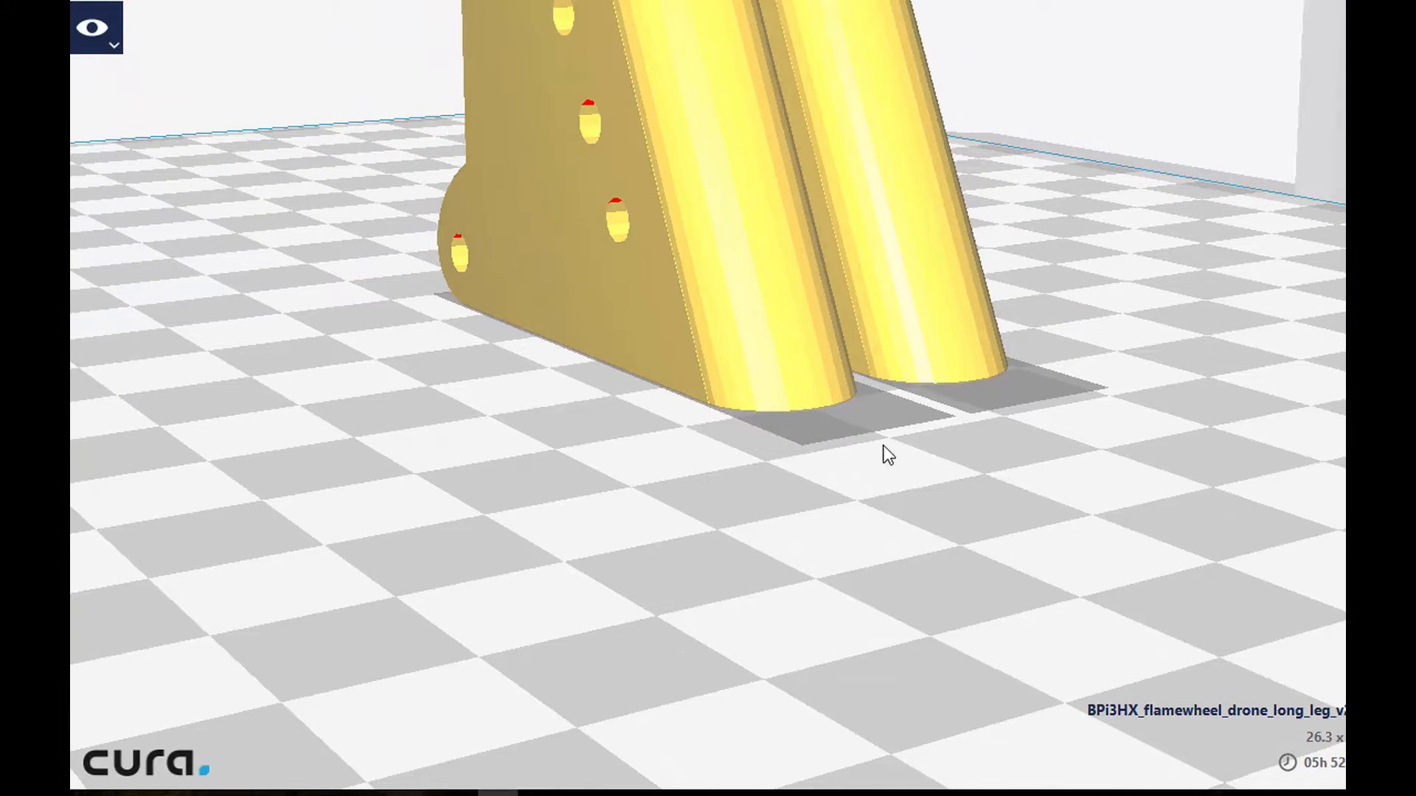
scroll(873, 413, down, 1)
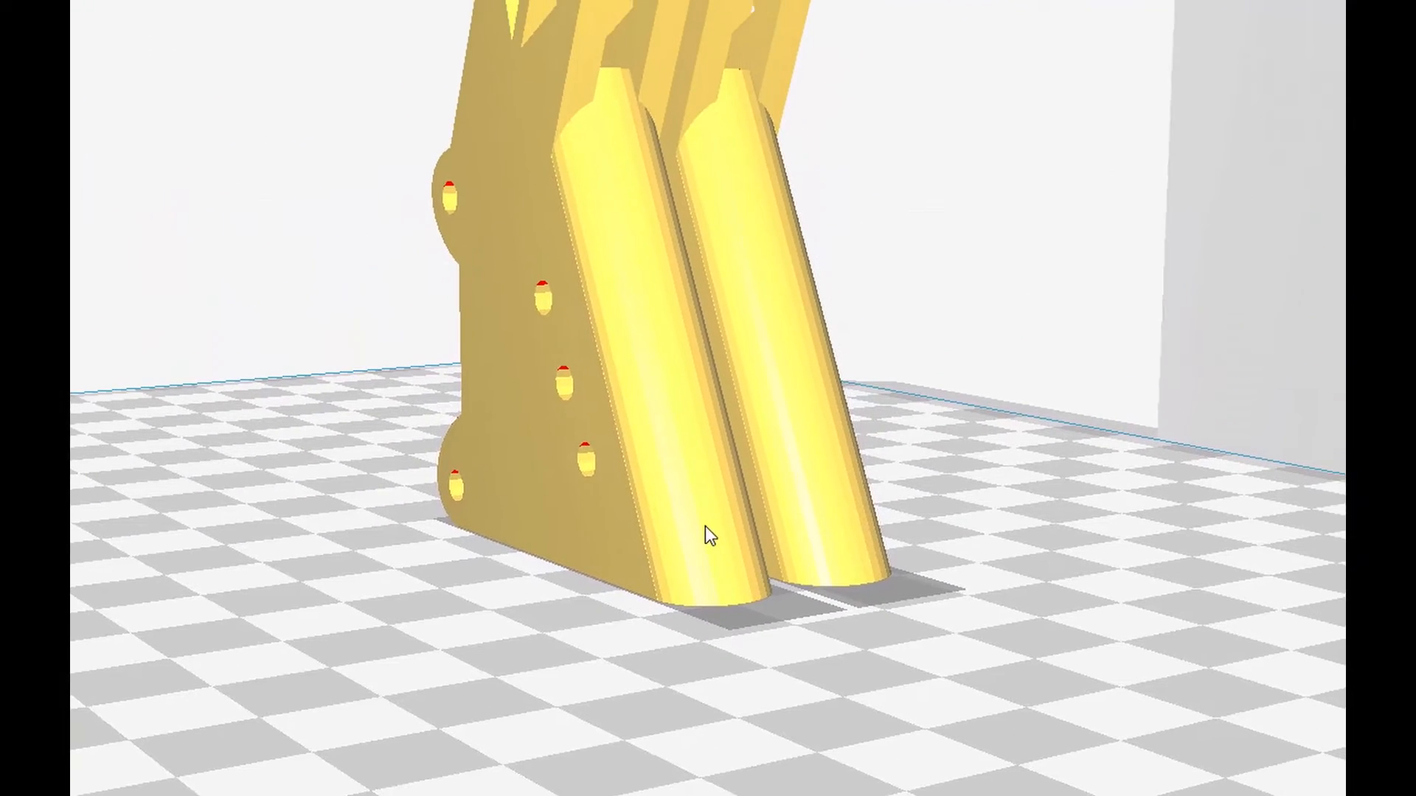
click(765, 289)
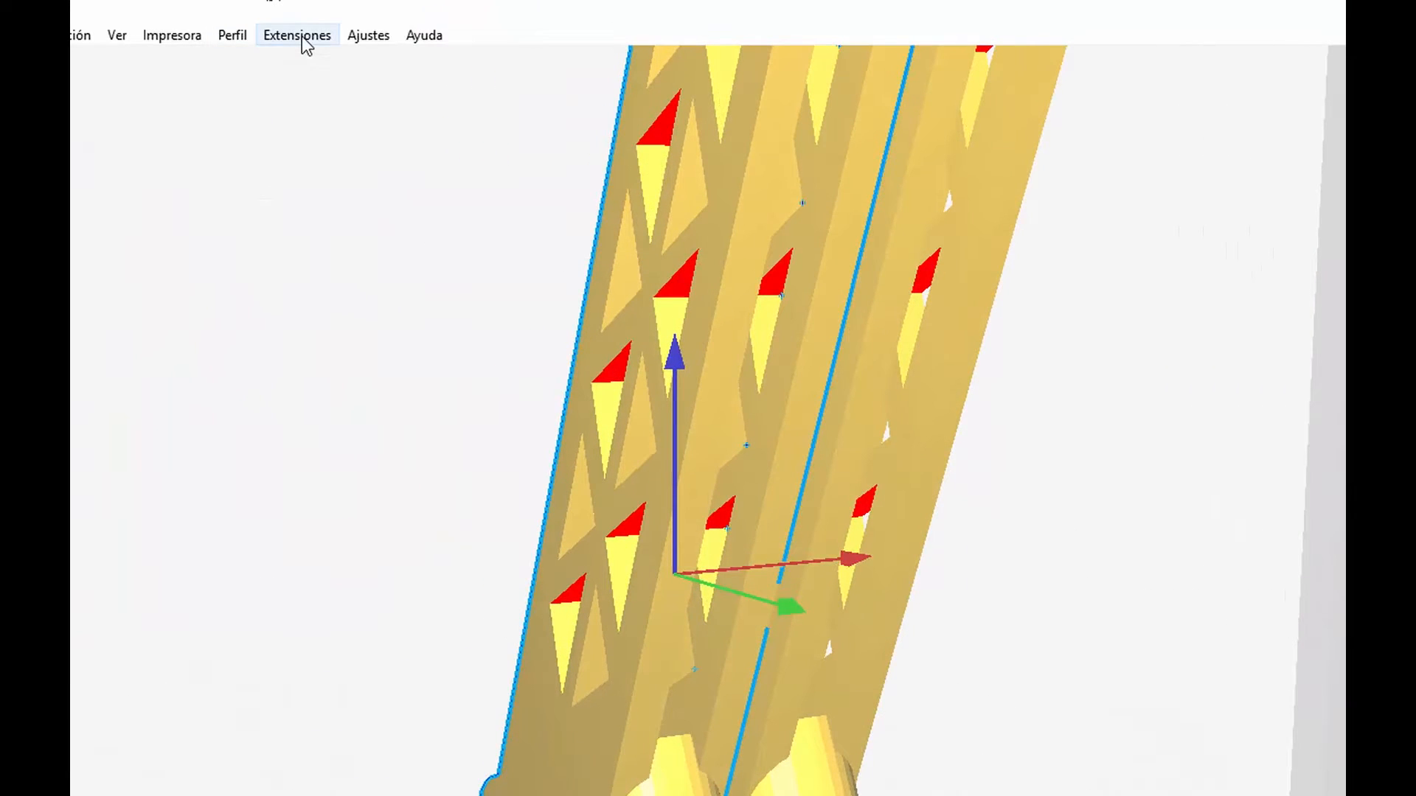
click(295, 36)
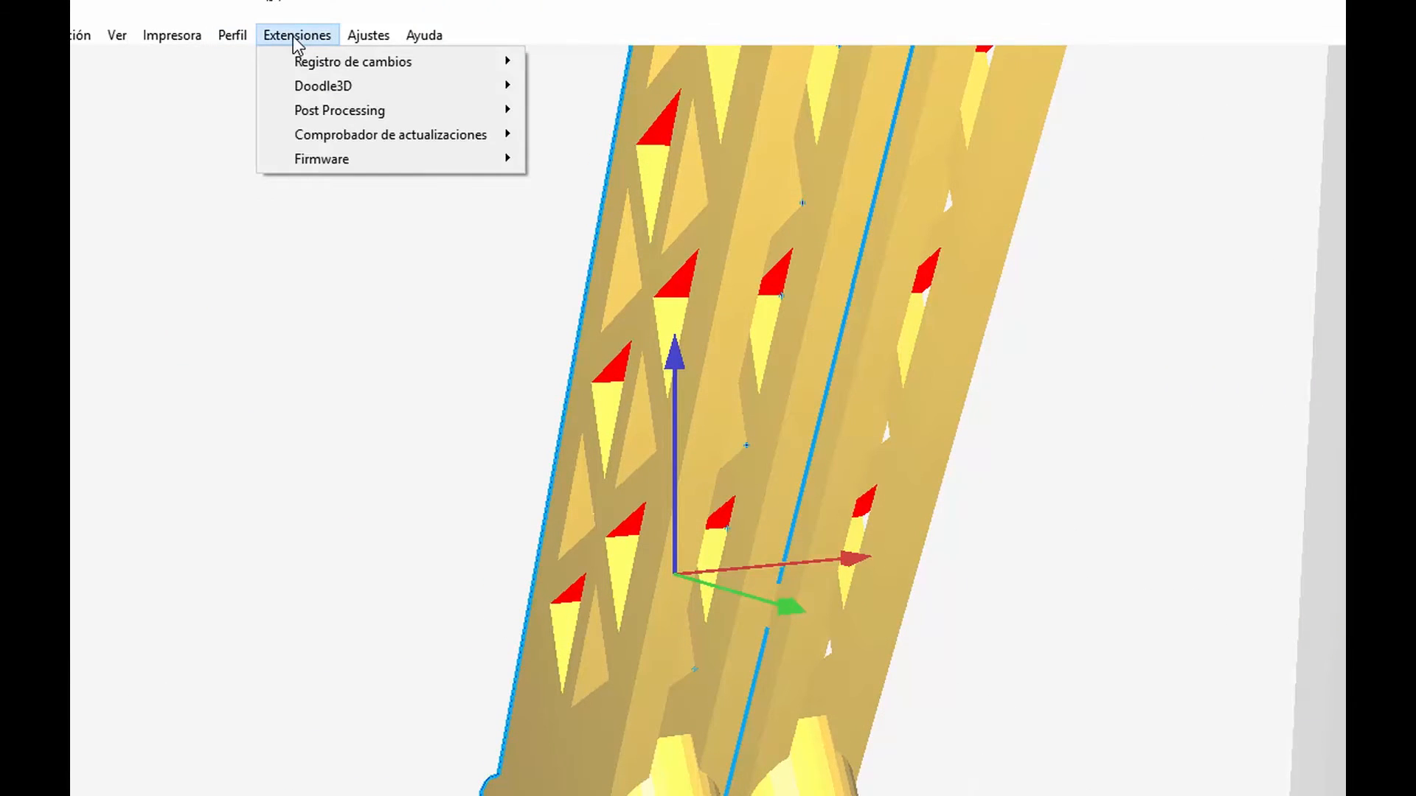
mouse_move(191, 41)
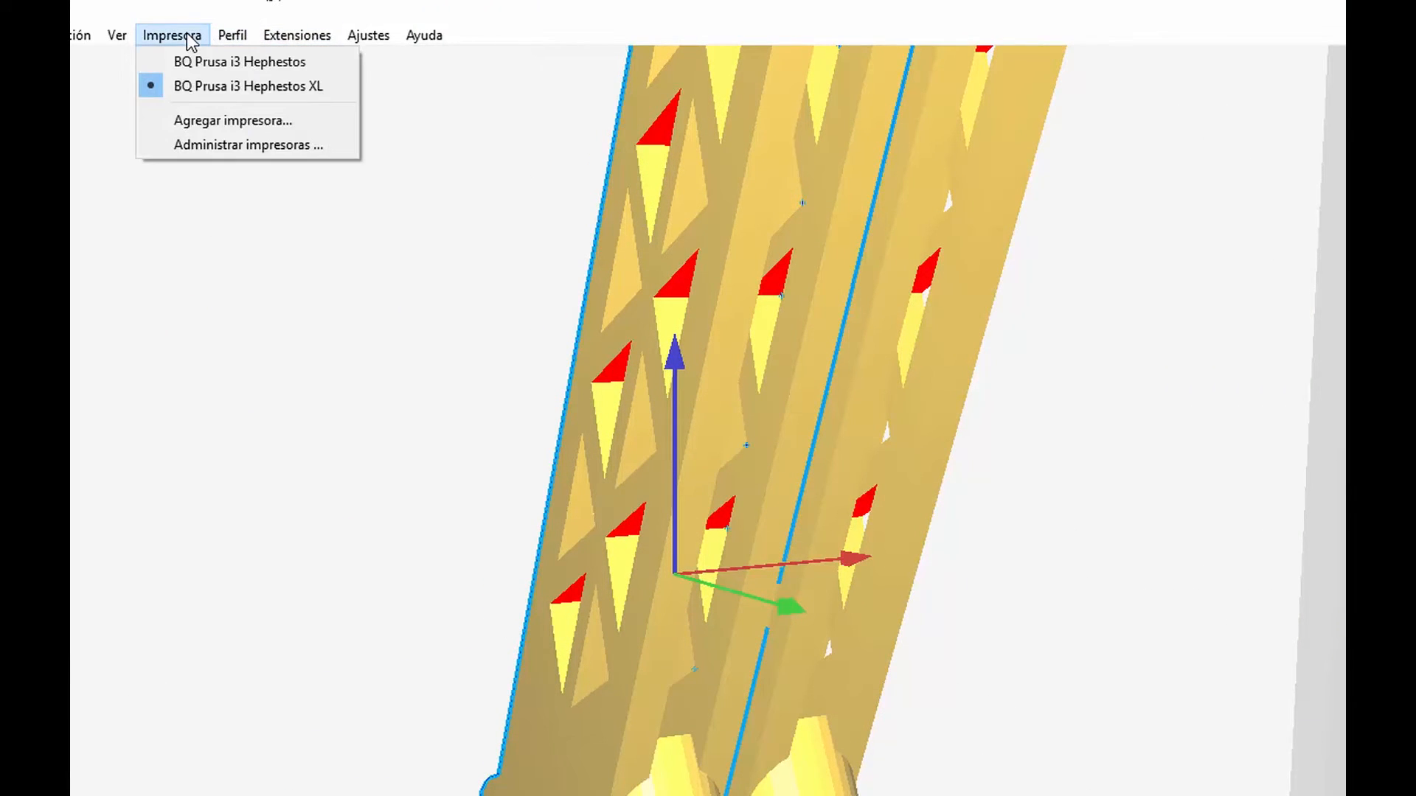
mouse_move(81, 42)
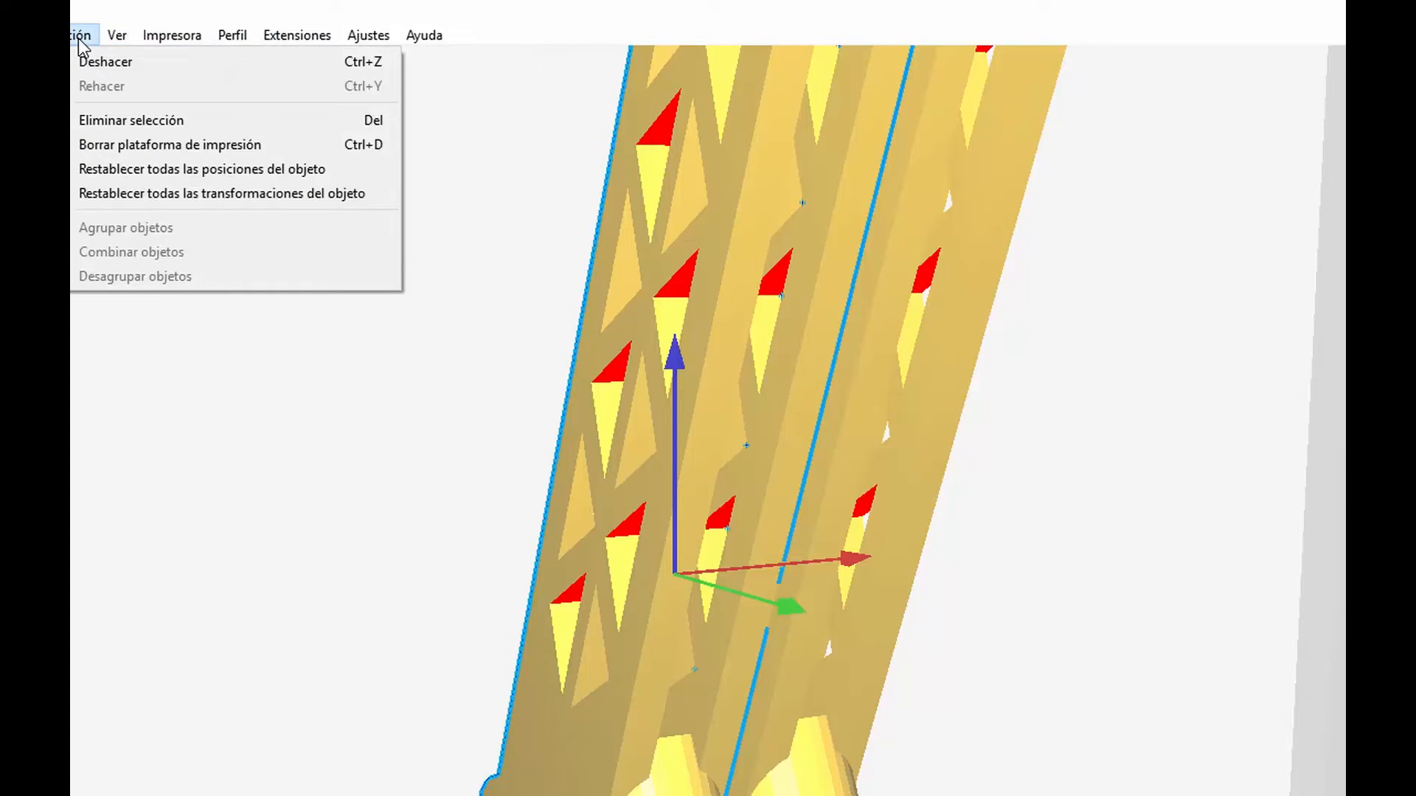
mouse_move(35, 43)
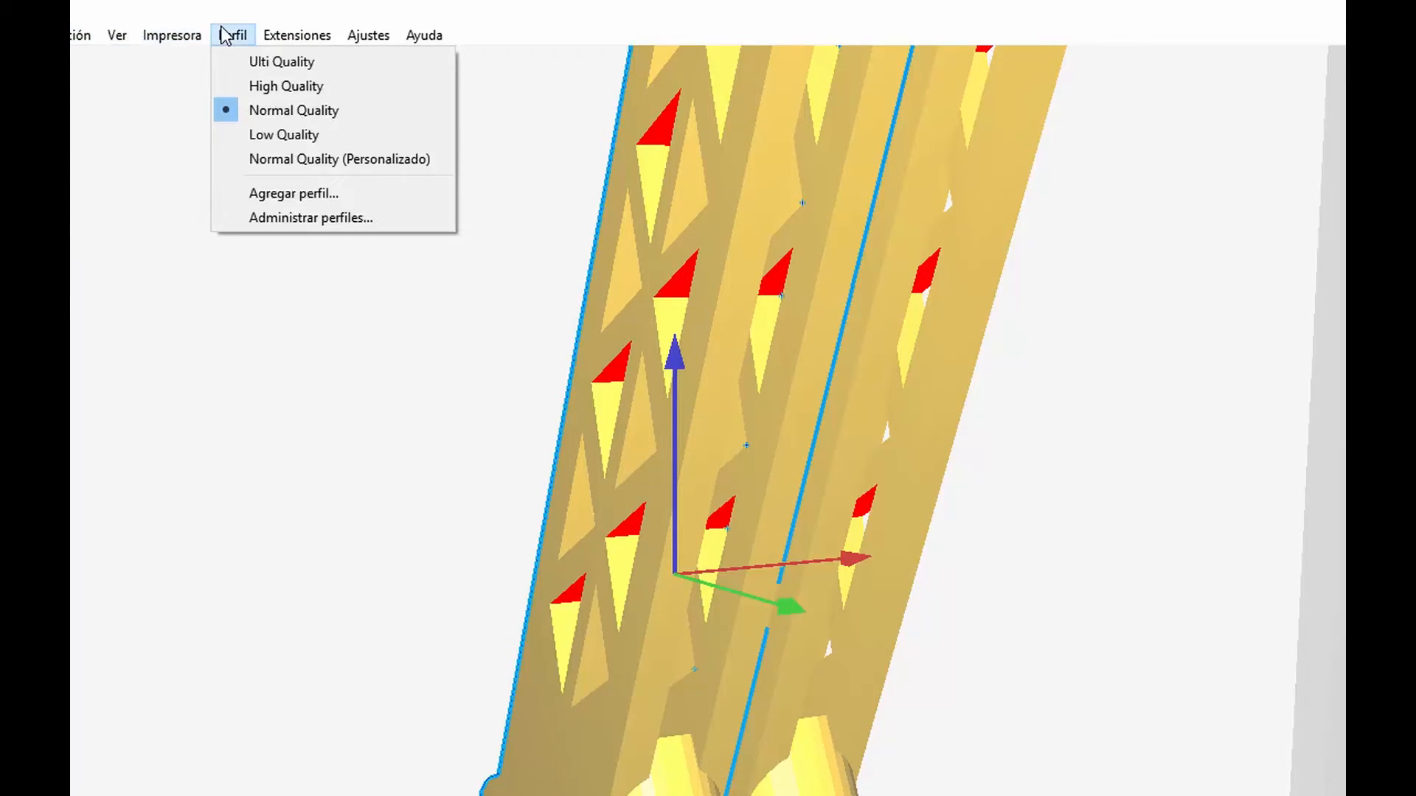
mouse_move(347, 41)
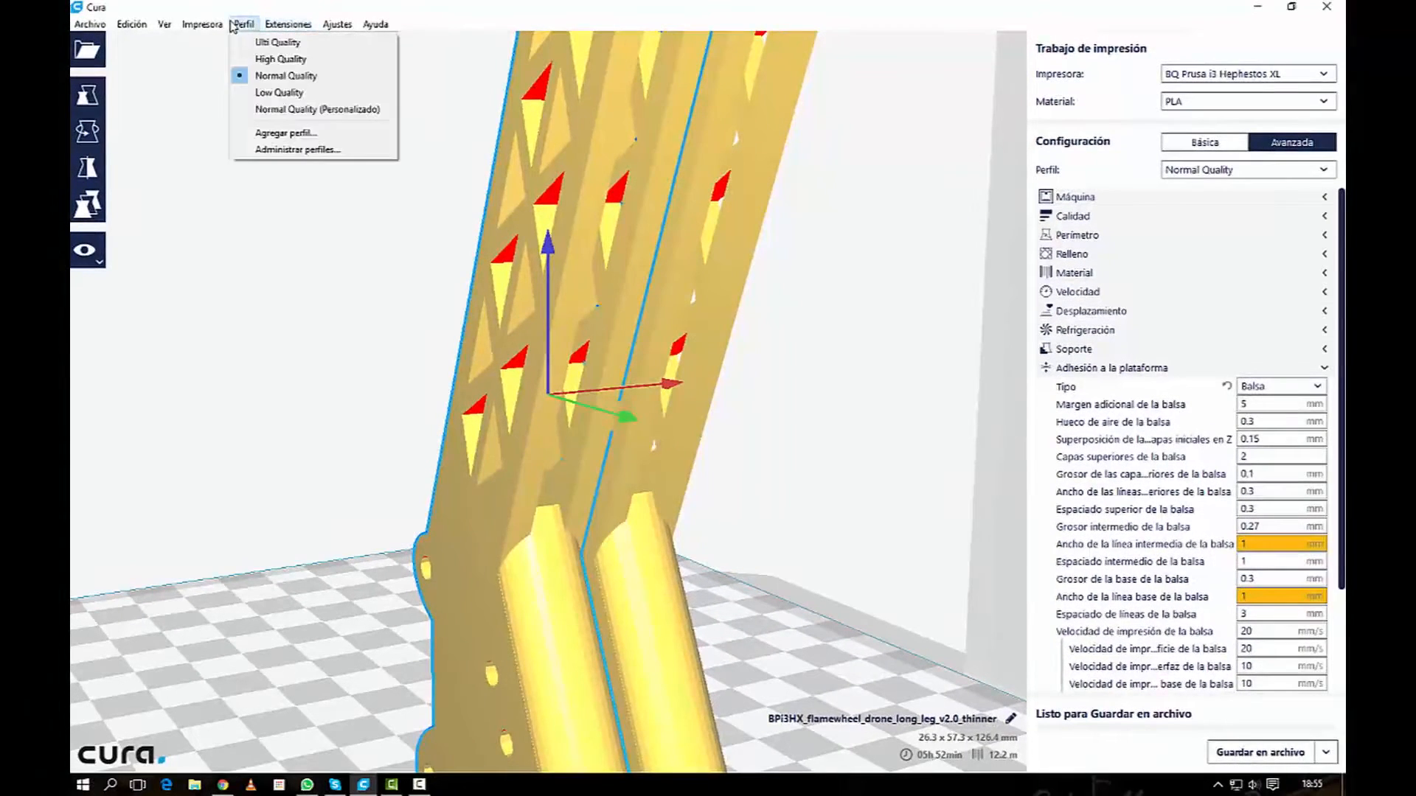
mouse_move(174, 38)
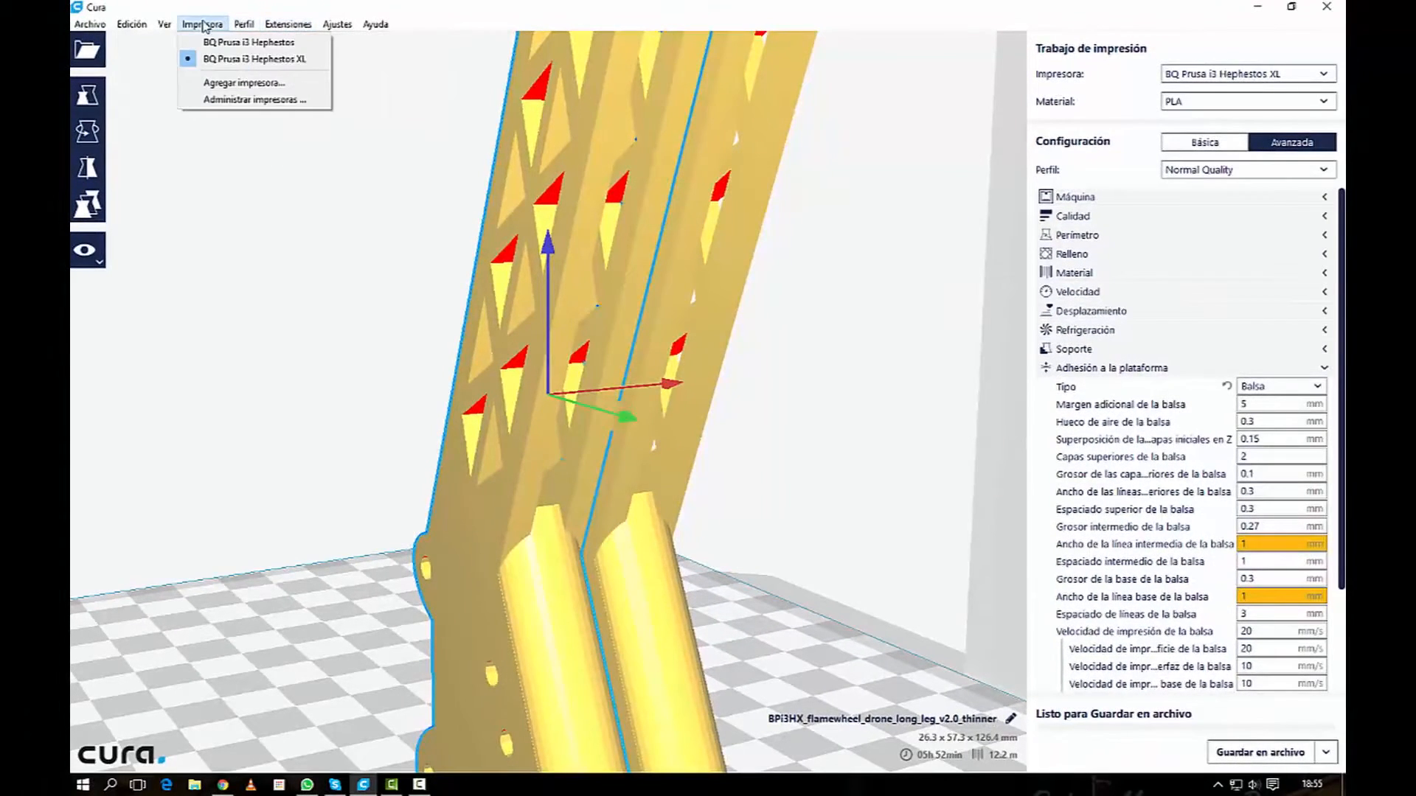
Step: Delete both drone legs from the build plate
click(528, 395)
key(Delete)
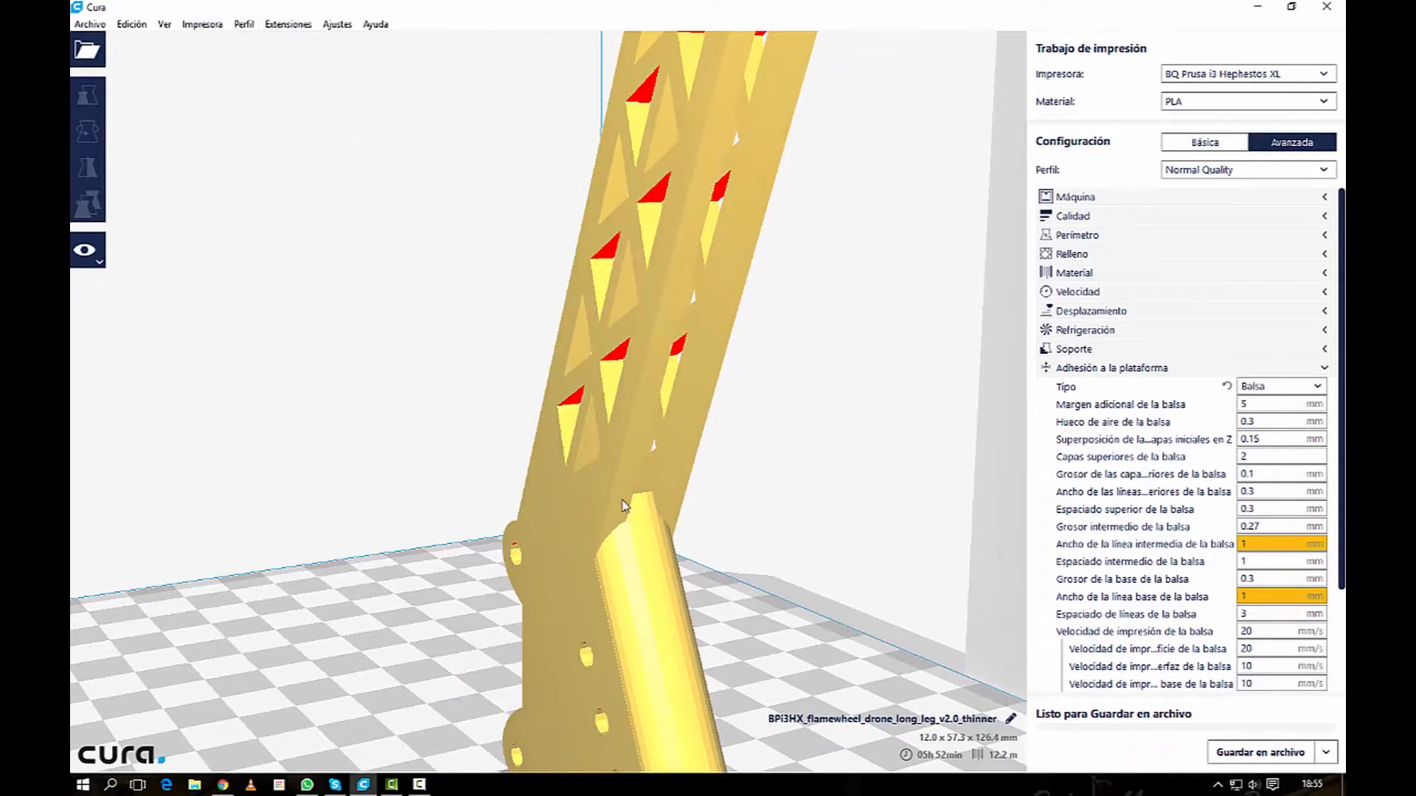
click(644, 612)
key(Delete)
scroll(404, 487, down, 5)
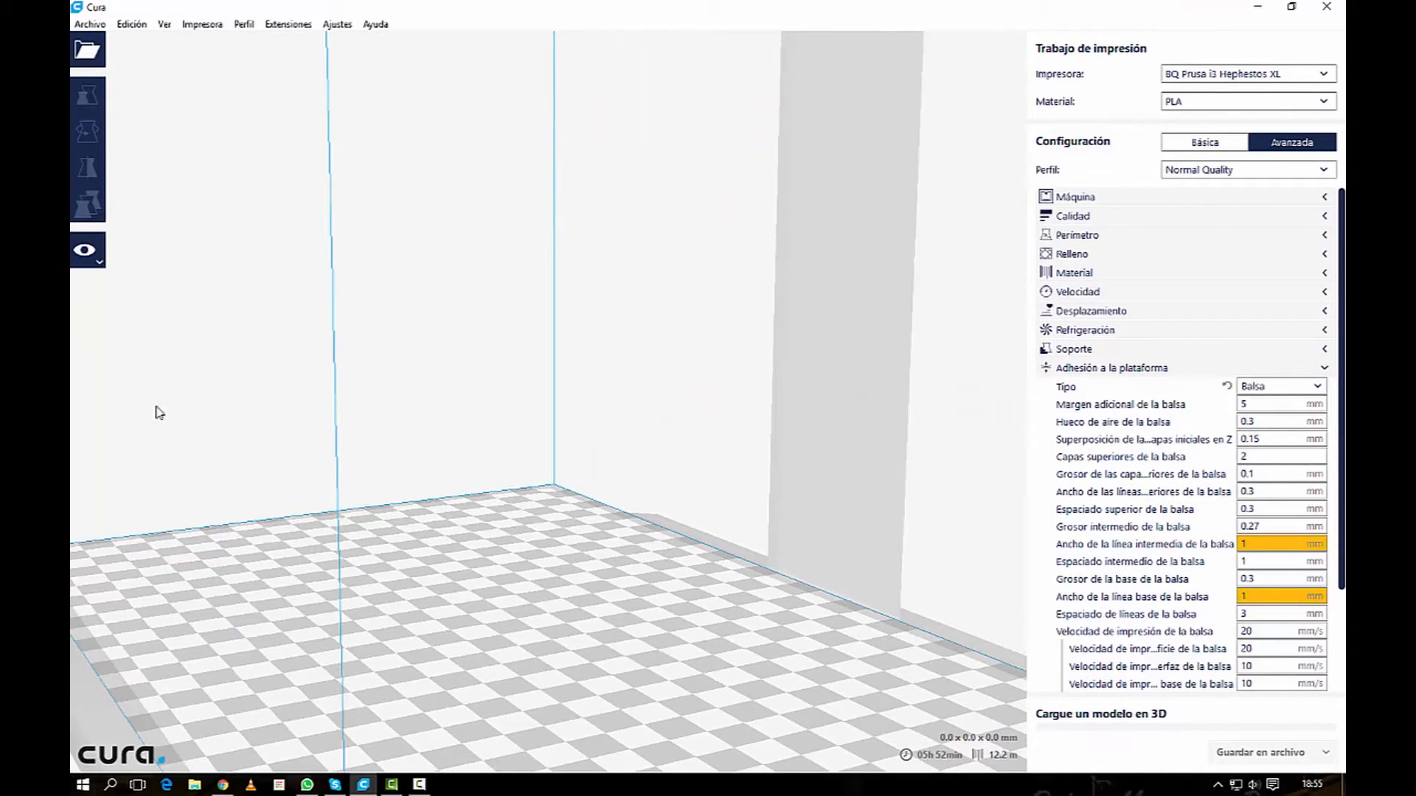
Step: Start loading another model and browse to the Piezas folder inside Impresora 3D, sorting the folder contents by modification date
click(86, 56)
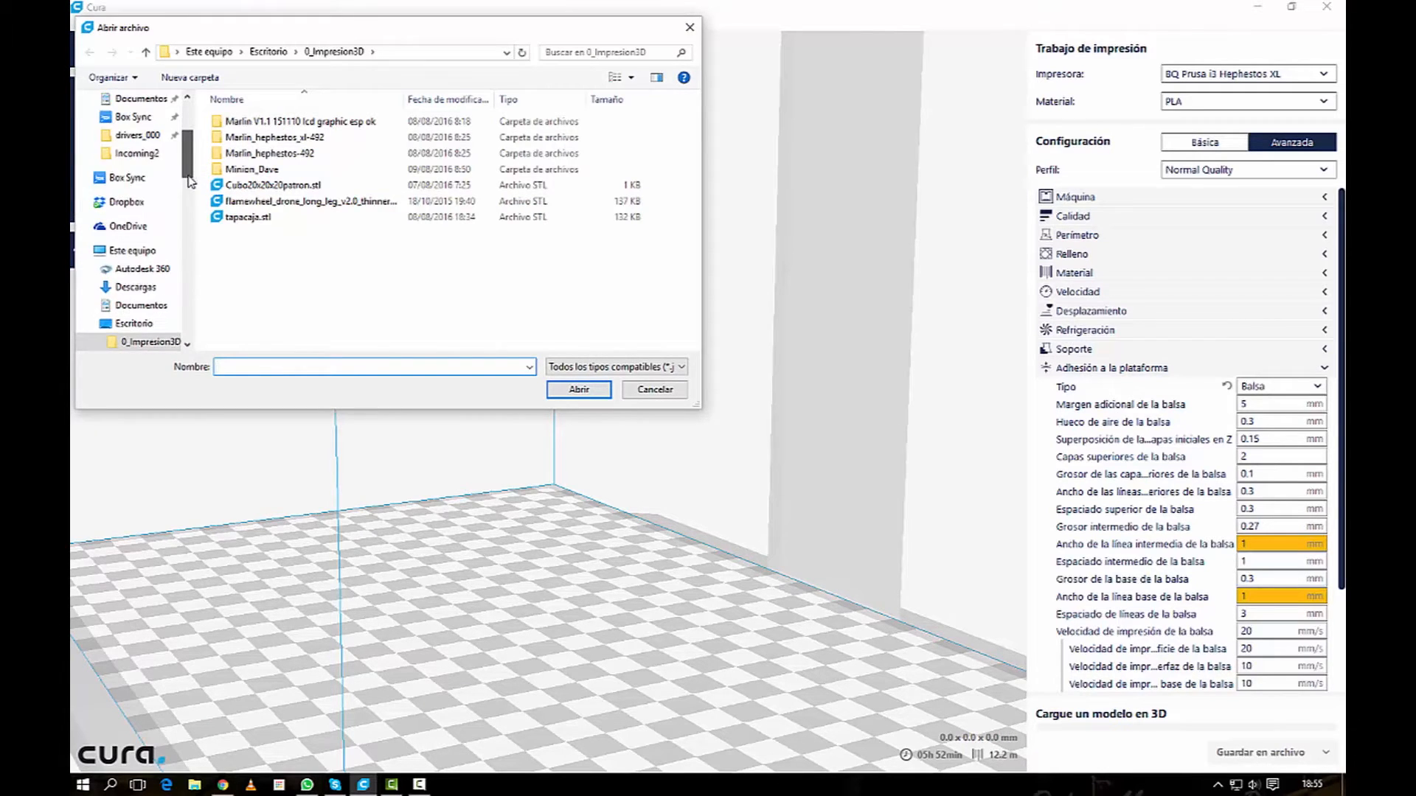
drag(186, 168, 194, 251)
click(147, 286)
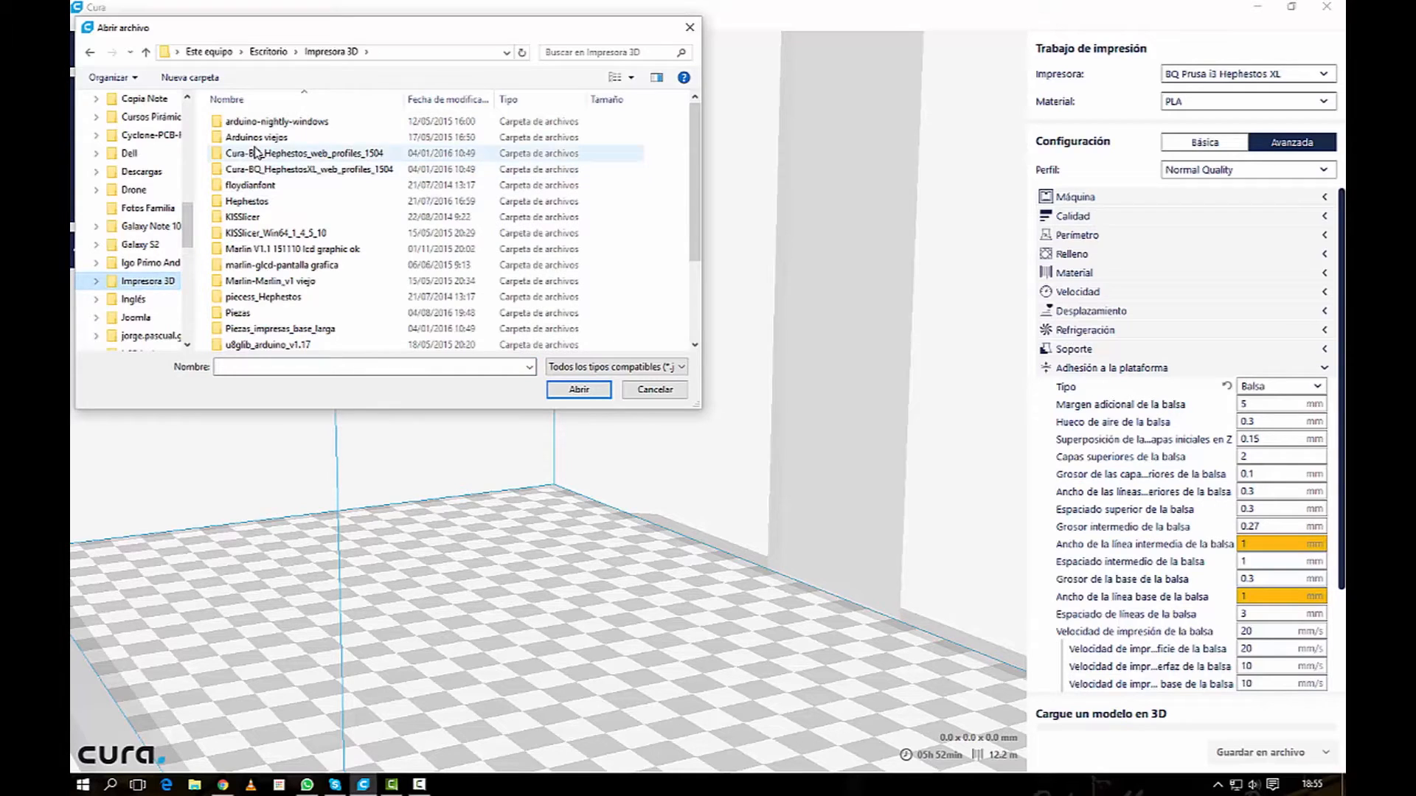
scroll(280, 193, down, 1)
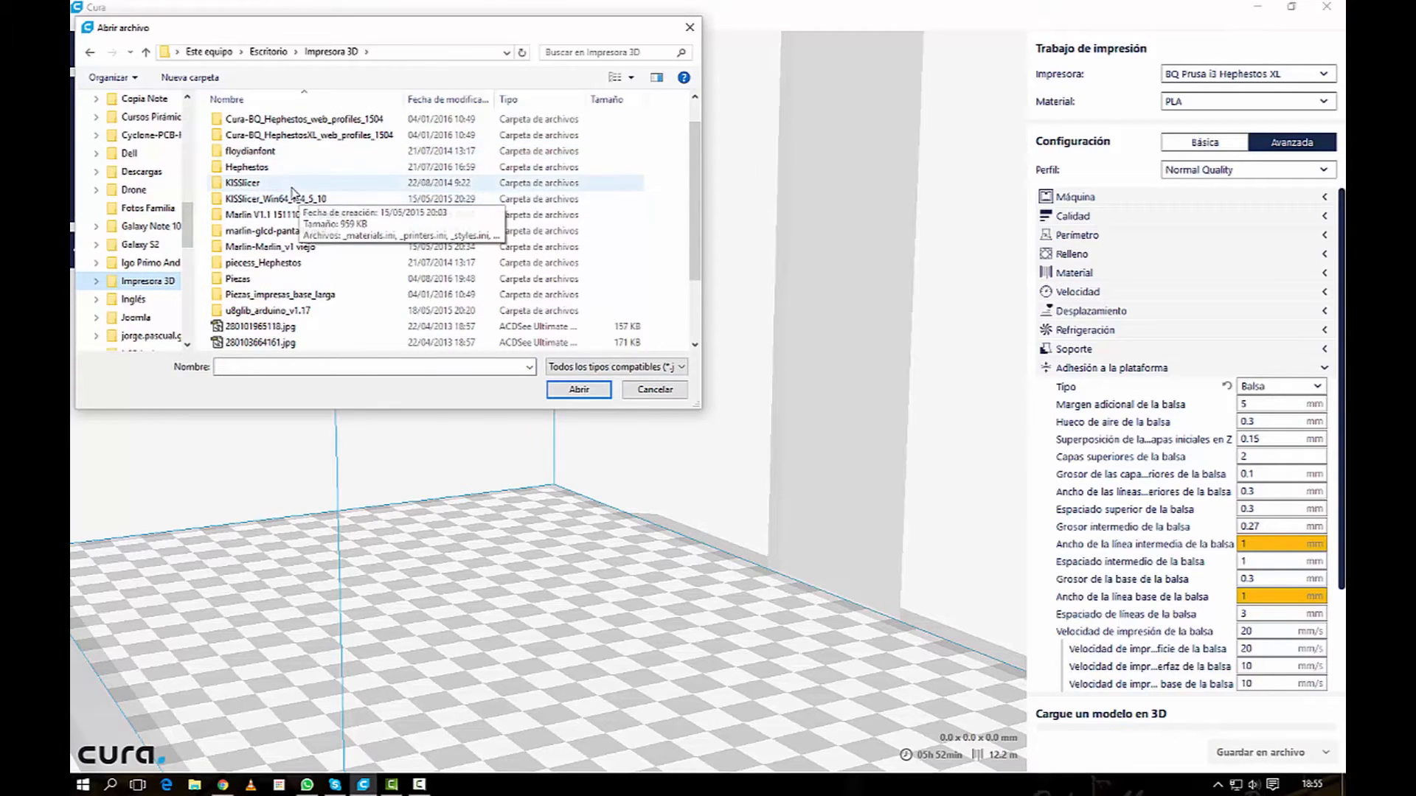
scroll(298, 195, down, 1)
scroll(295, 194, up, 2)
scroll(295, 194, down, 3)
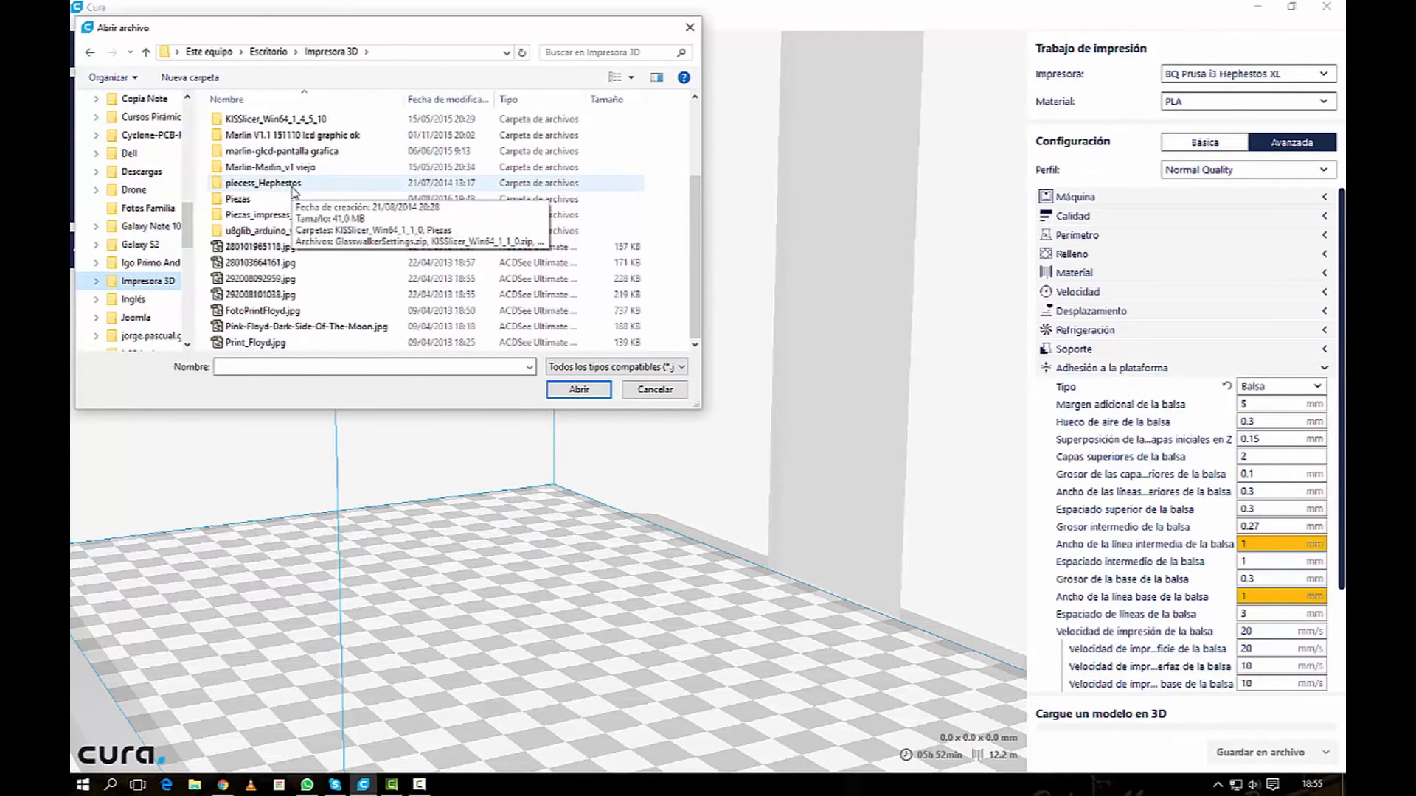
scroll(294, 191, up, 1)
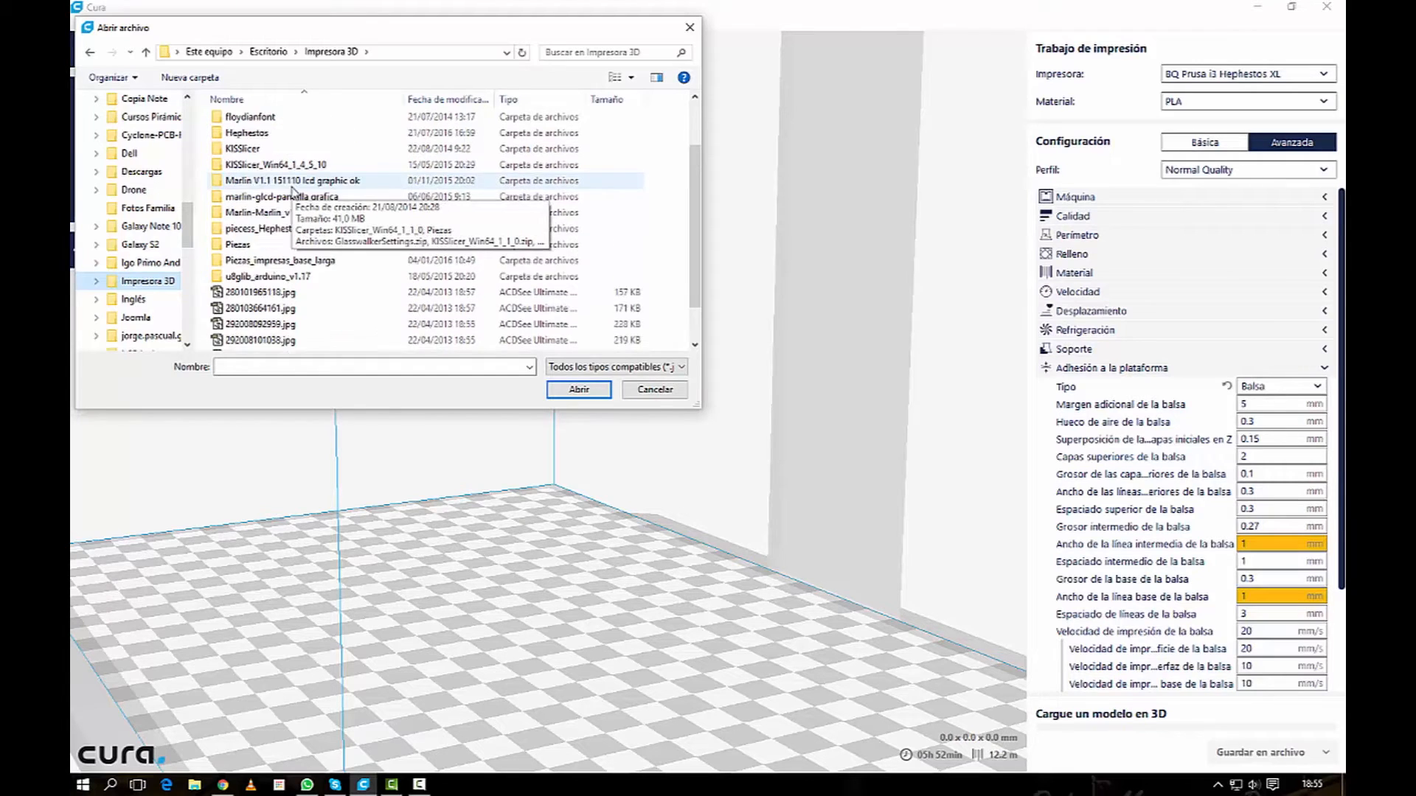
click(446, 99)
double_click(255, 234)
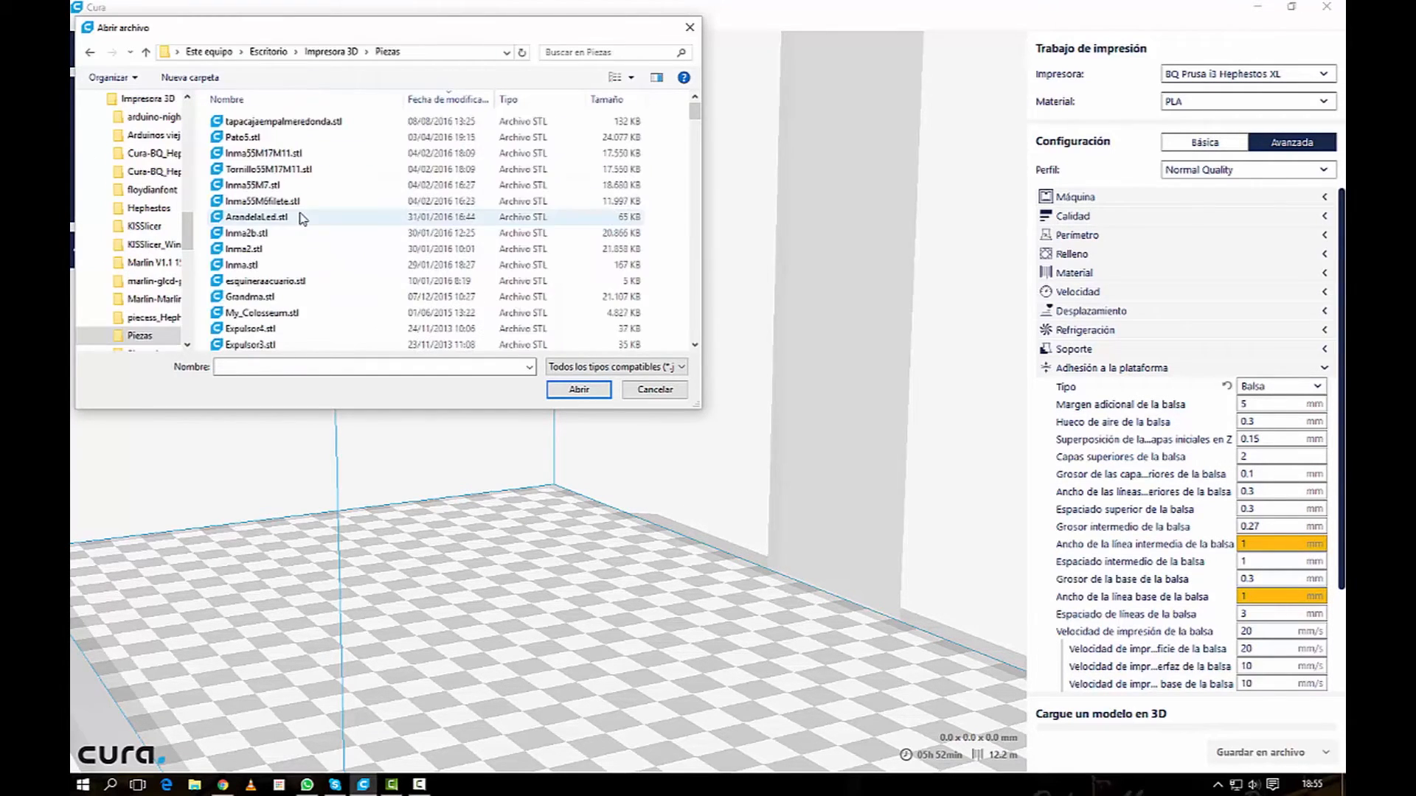
Step: Load Bottom.STL from the files folder of Dyson_Fan_-_Bladeless_Fan onto the build plate
scroll(360, 186, down, 12)
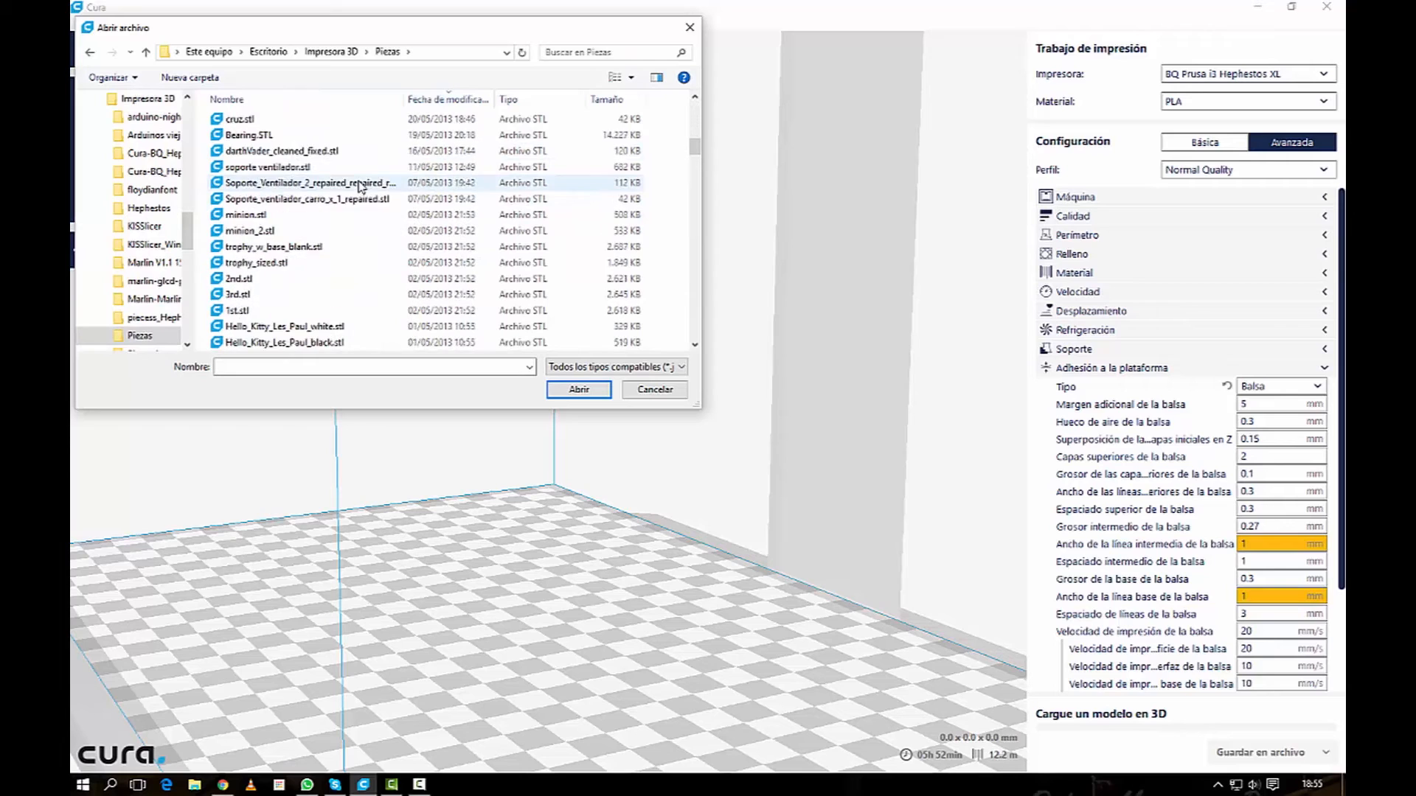
scroll(361, 185, down, 2)
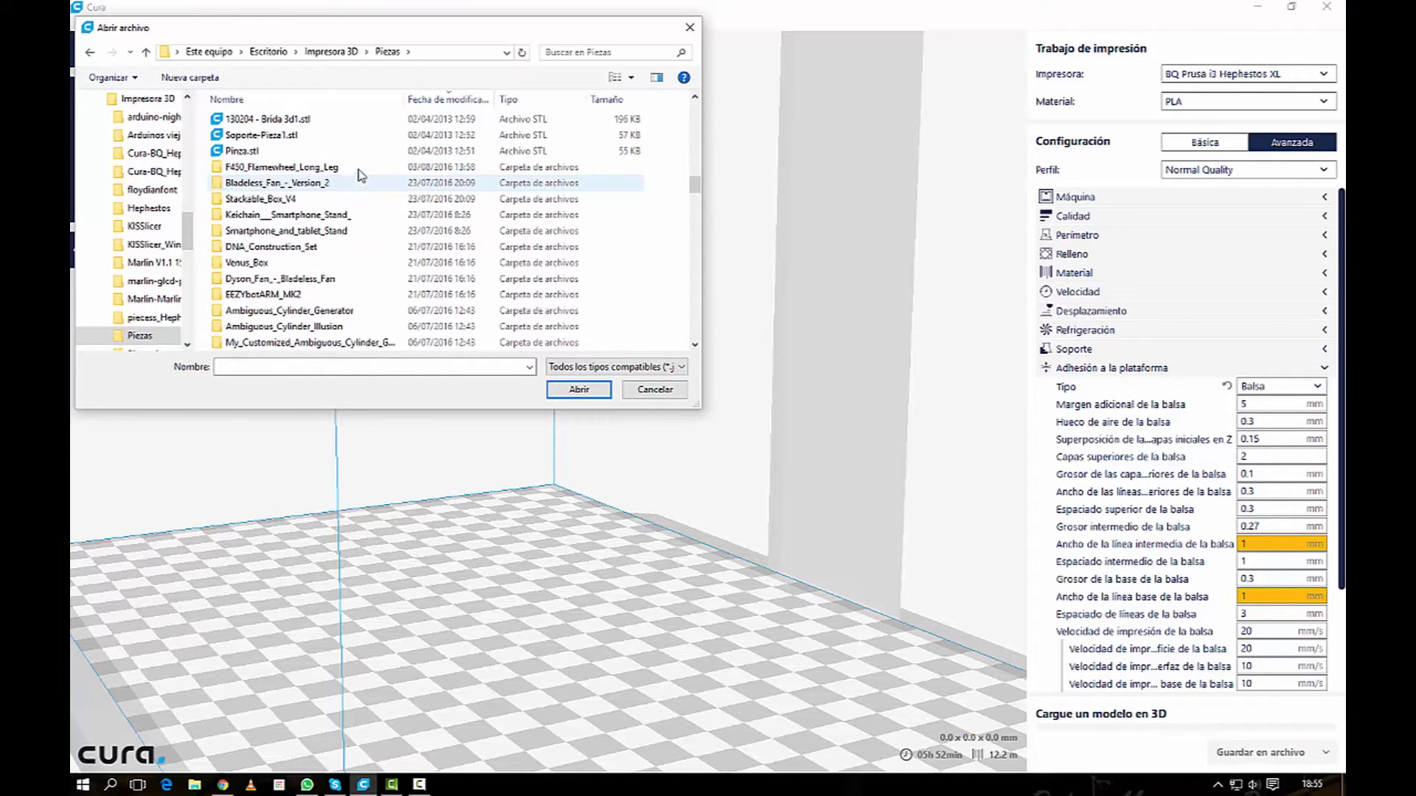
double_click(295, 280)
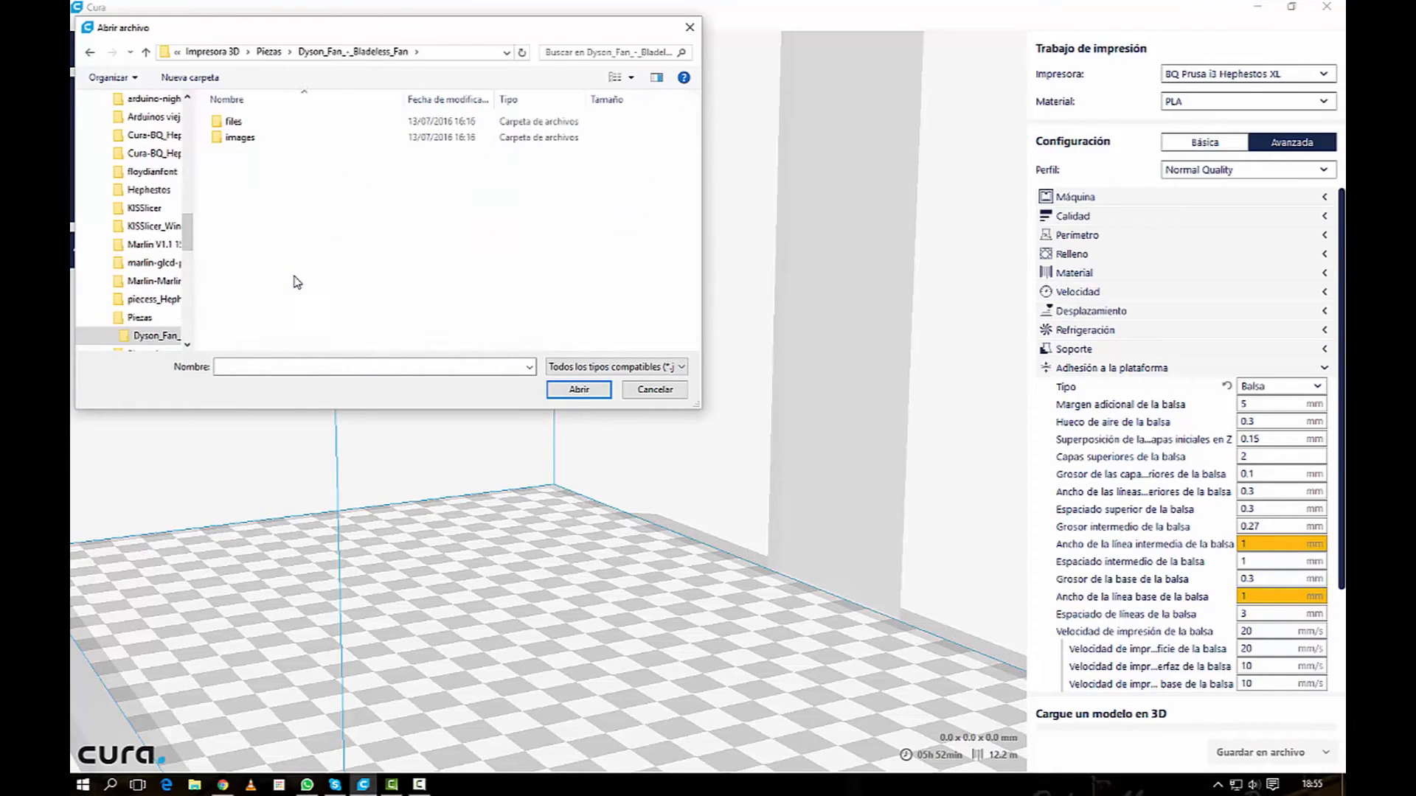
double_click(243, 120)
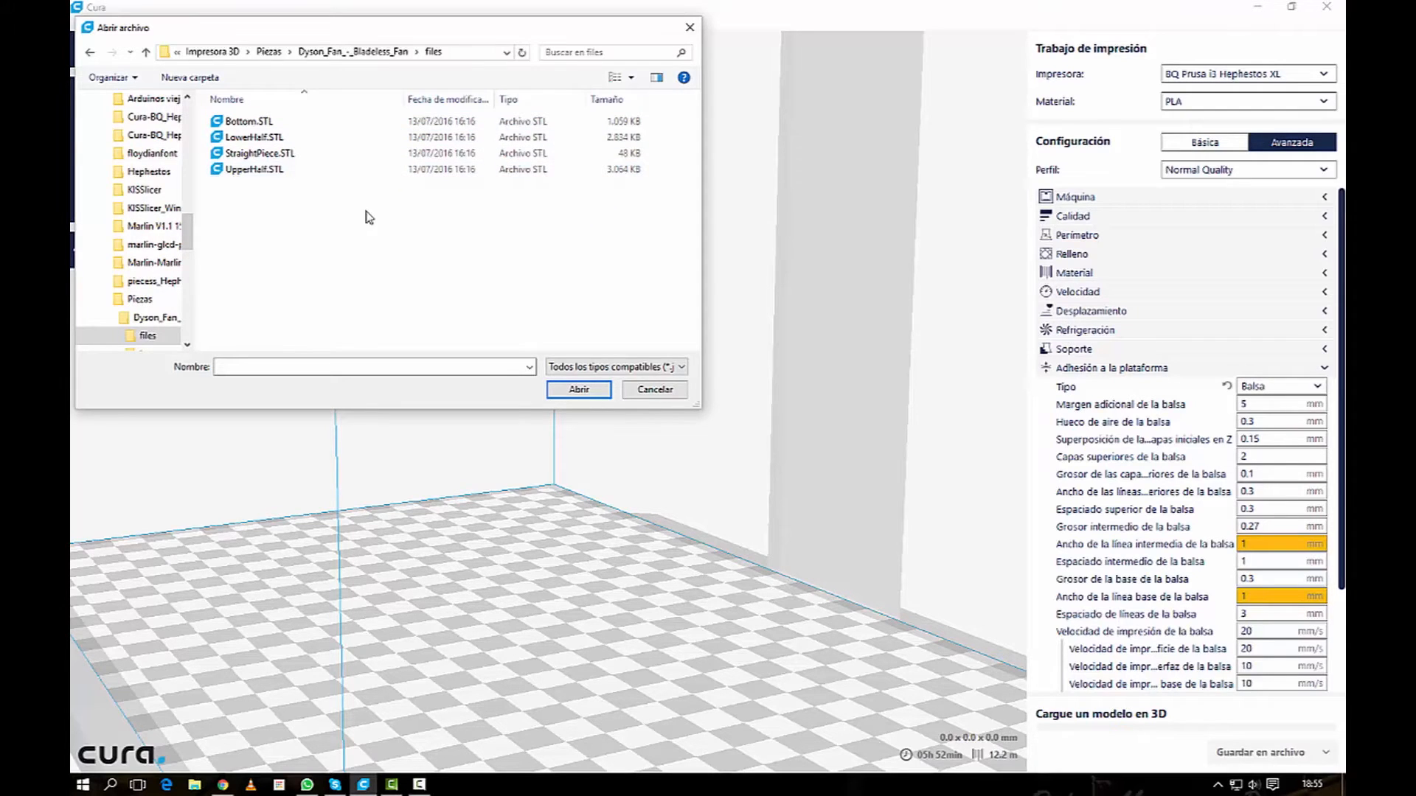
click(243, 122)
click(578, 390)
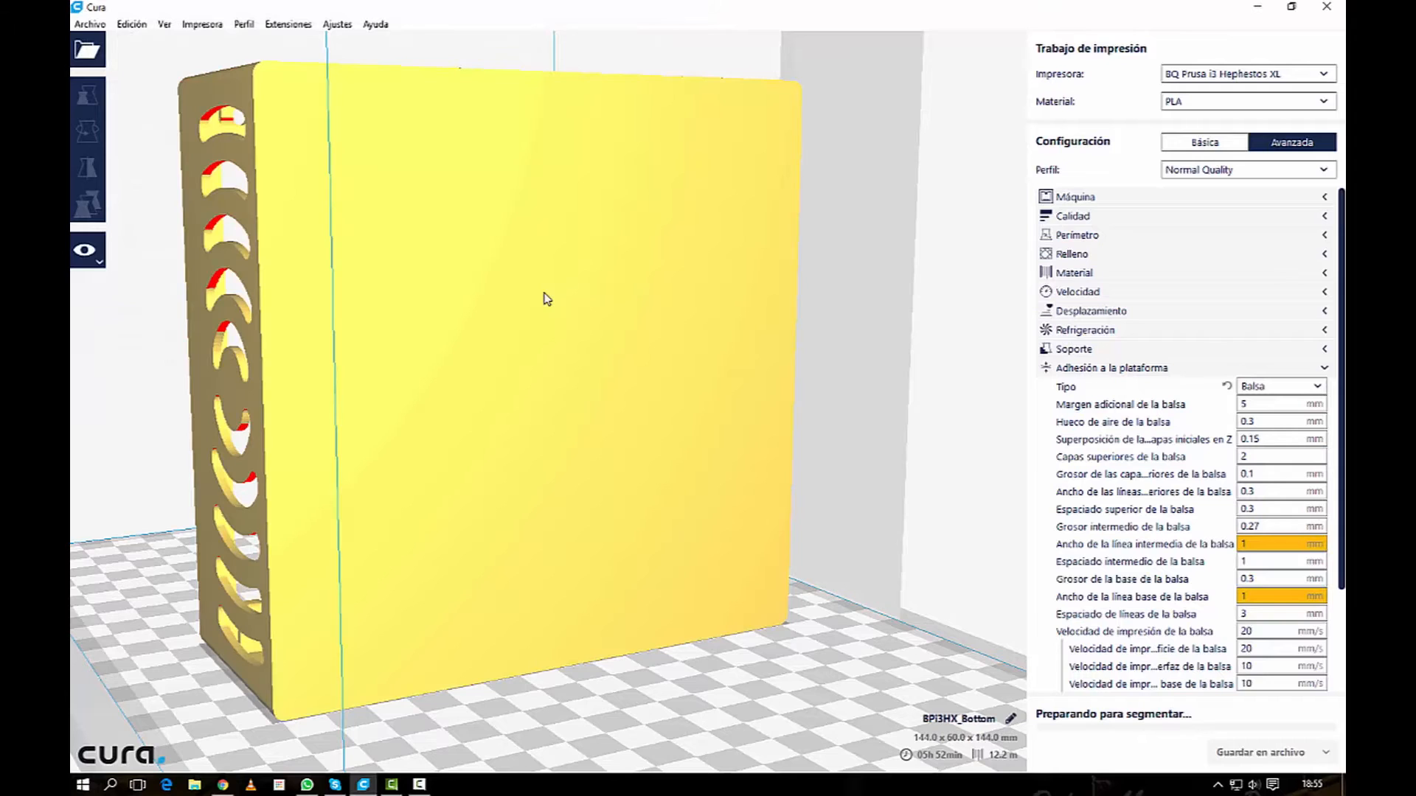
Step: Set the build plate adhesion type to Falda
click(1302, 389)
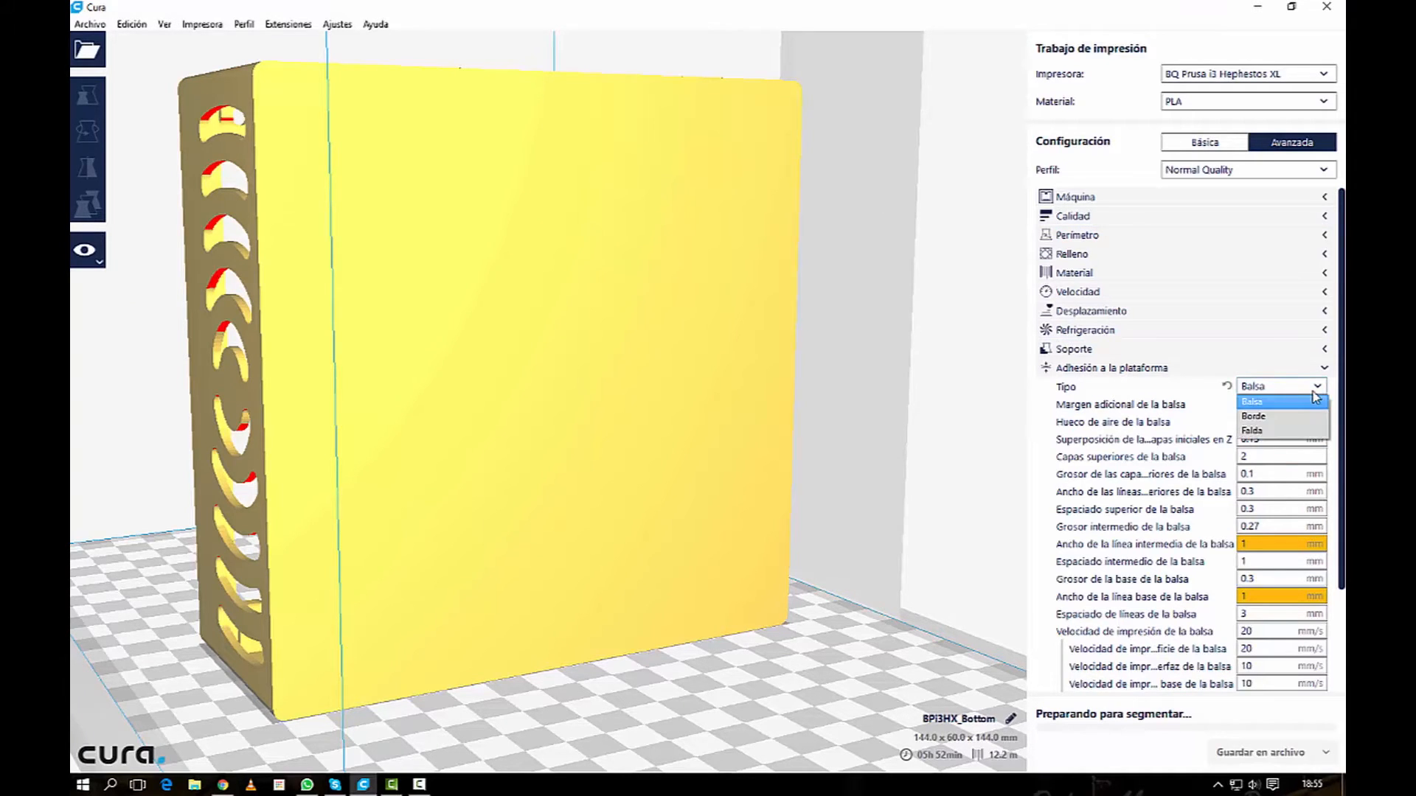
click(1153, 413)
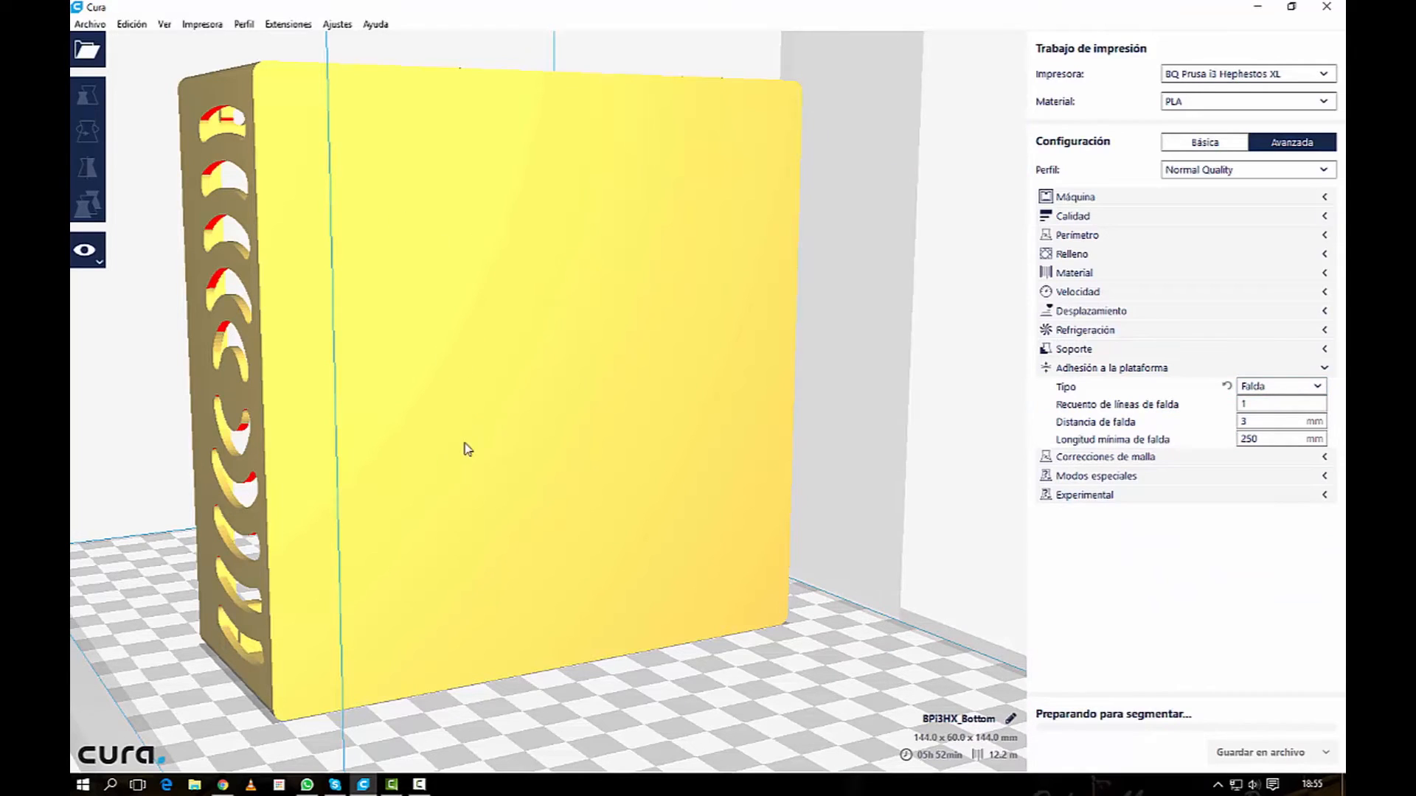
Step: Rotate the fan base so its closed face lies flat on the build plate with the open side facing up
right_drag(467, 464, 558, 483)
click(357, 338)
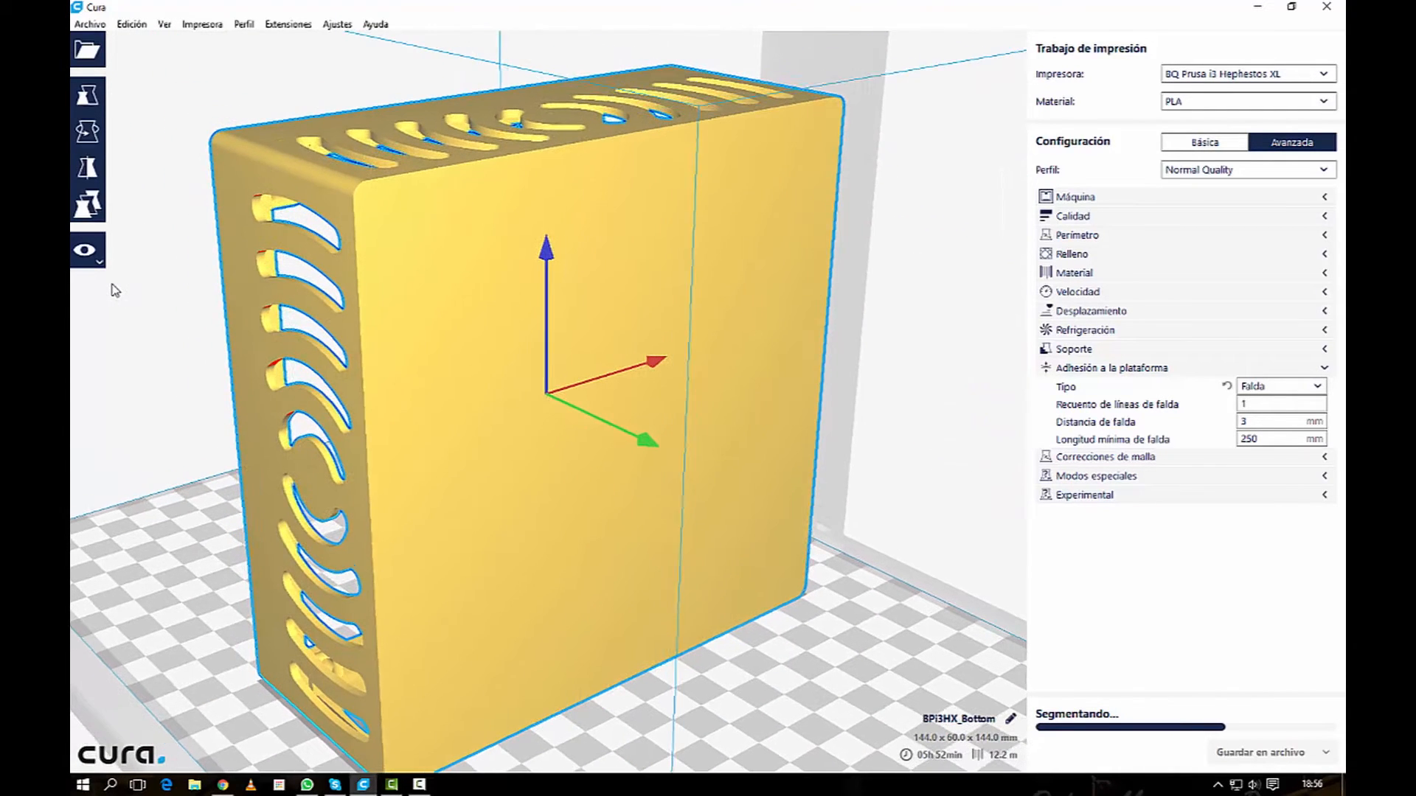
click(87, 132)
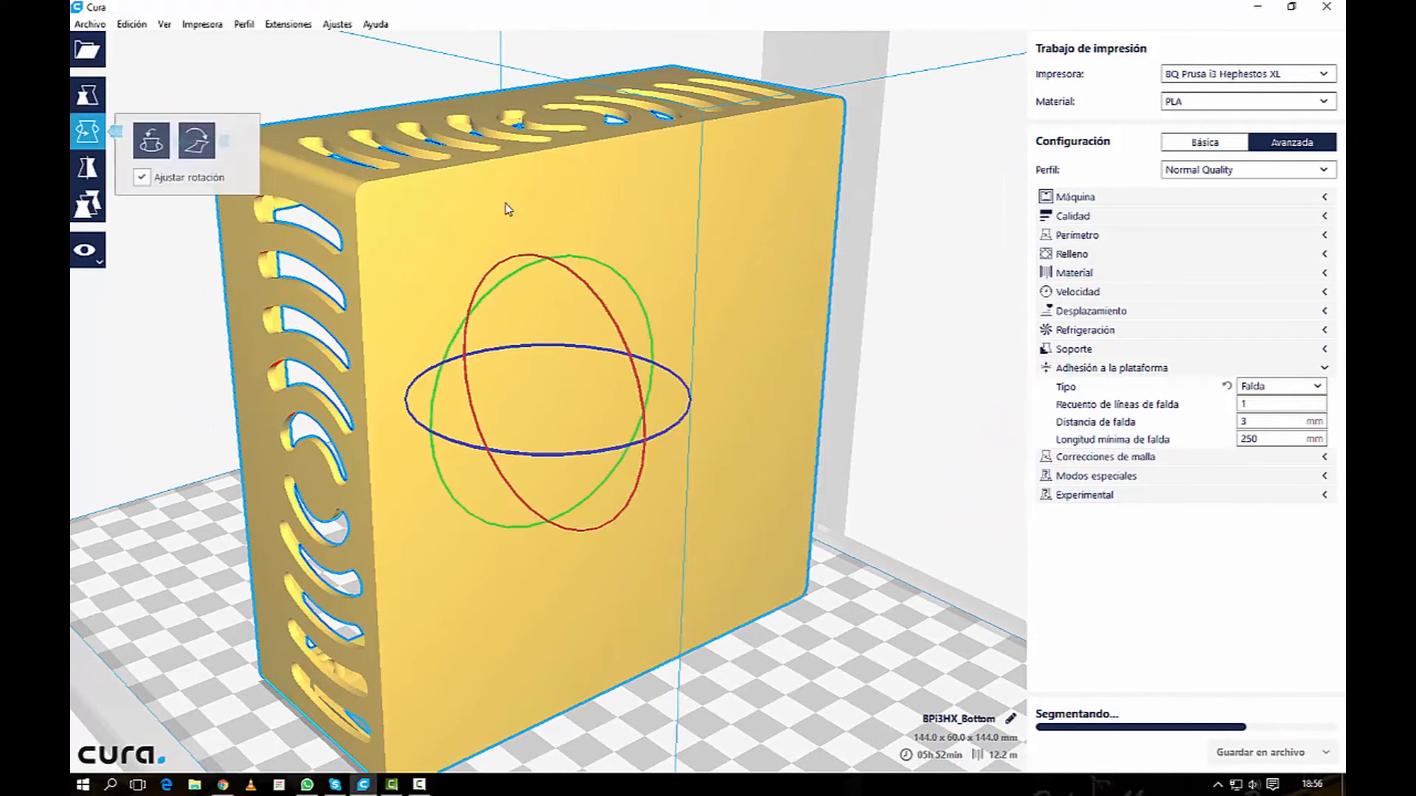
drag(601, 298, 679, 616)
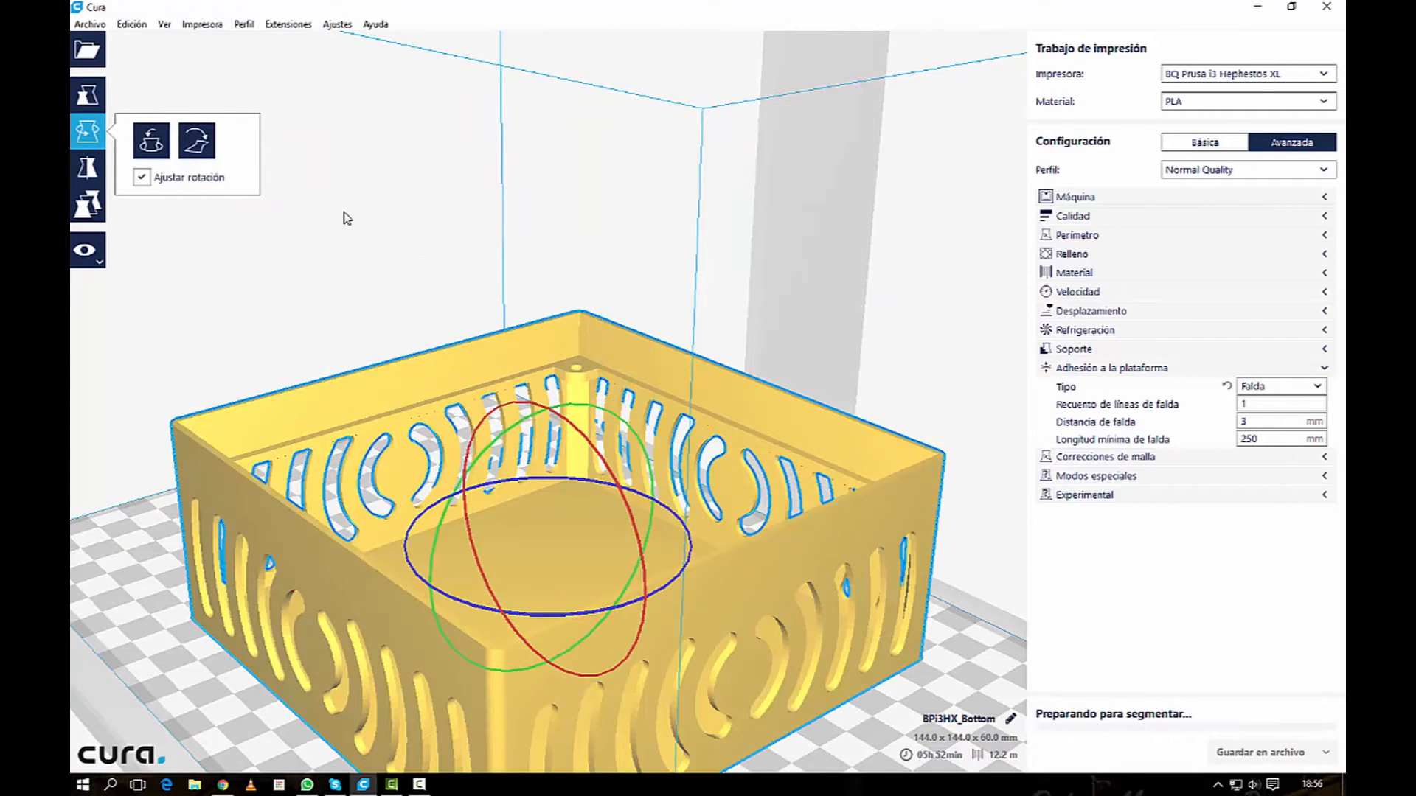
click(345, 221)
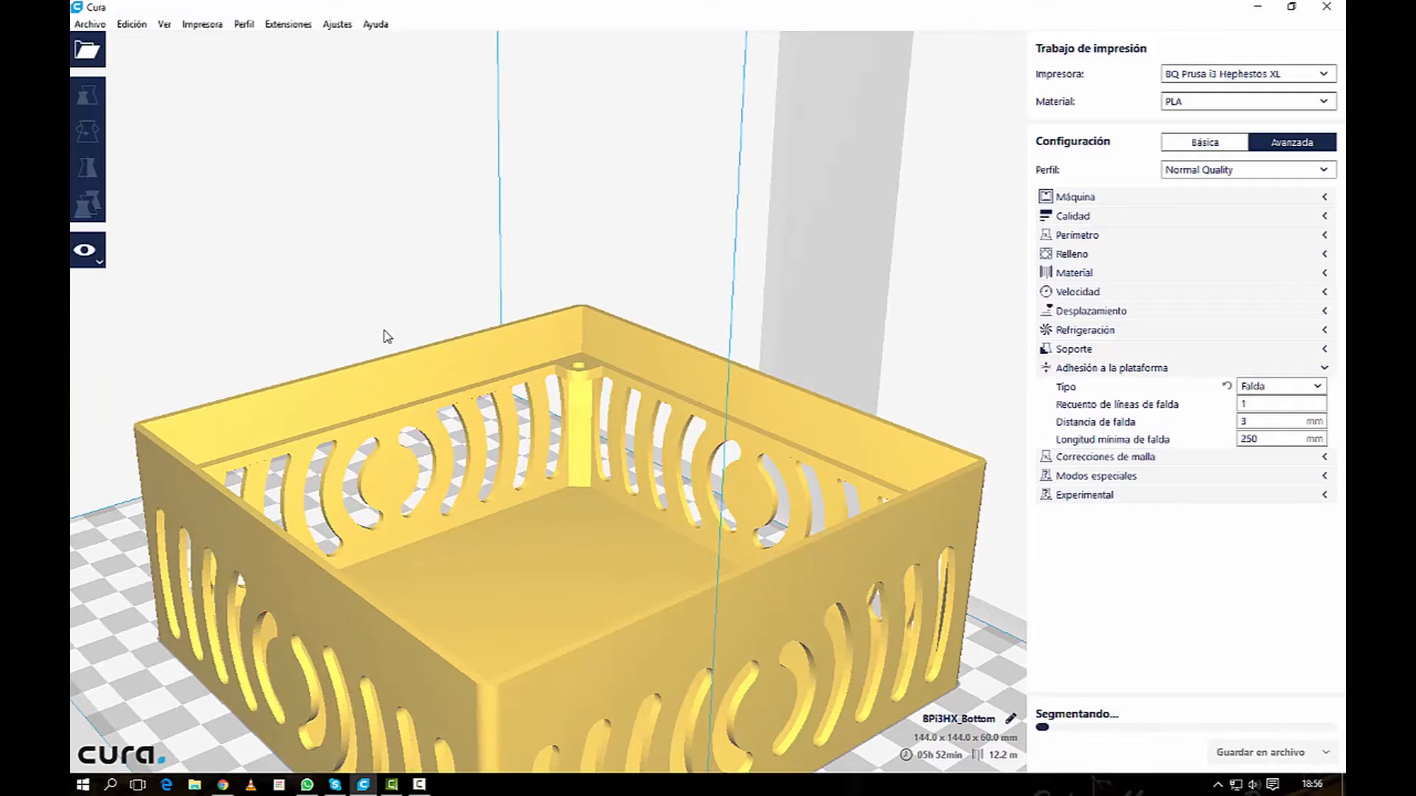
Step: Examine the fan base's interior, slotted walls and corner screw posts from several sides
middle_drag(385, 336, 426, 229)
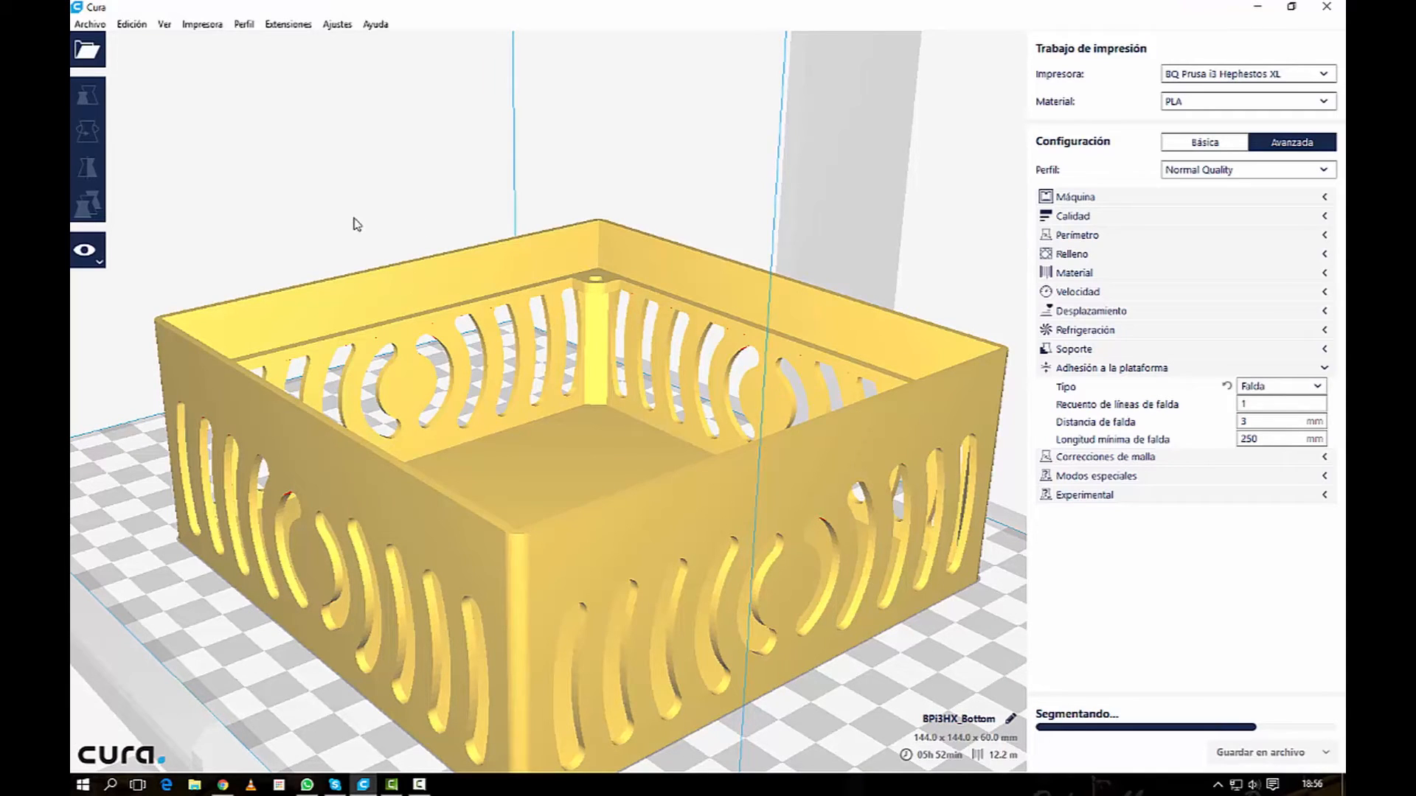
right_drag(435, 265, 872, 270)
right_drag(1196, 102, 1077, 176)
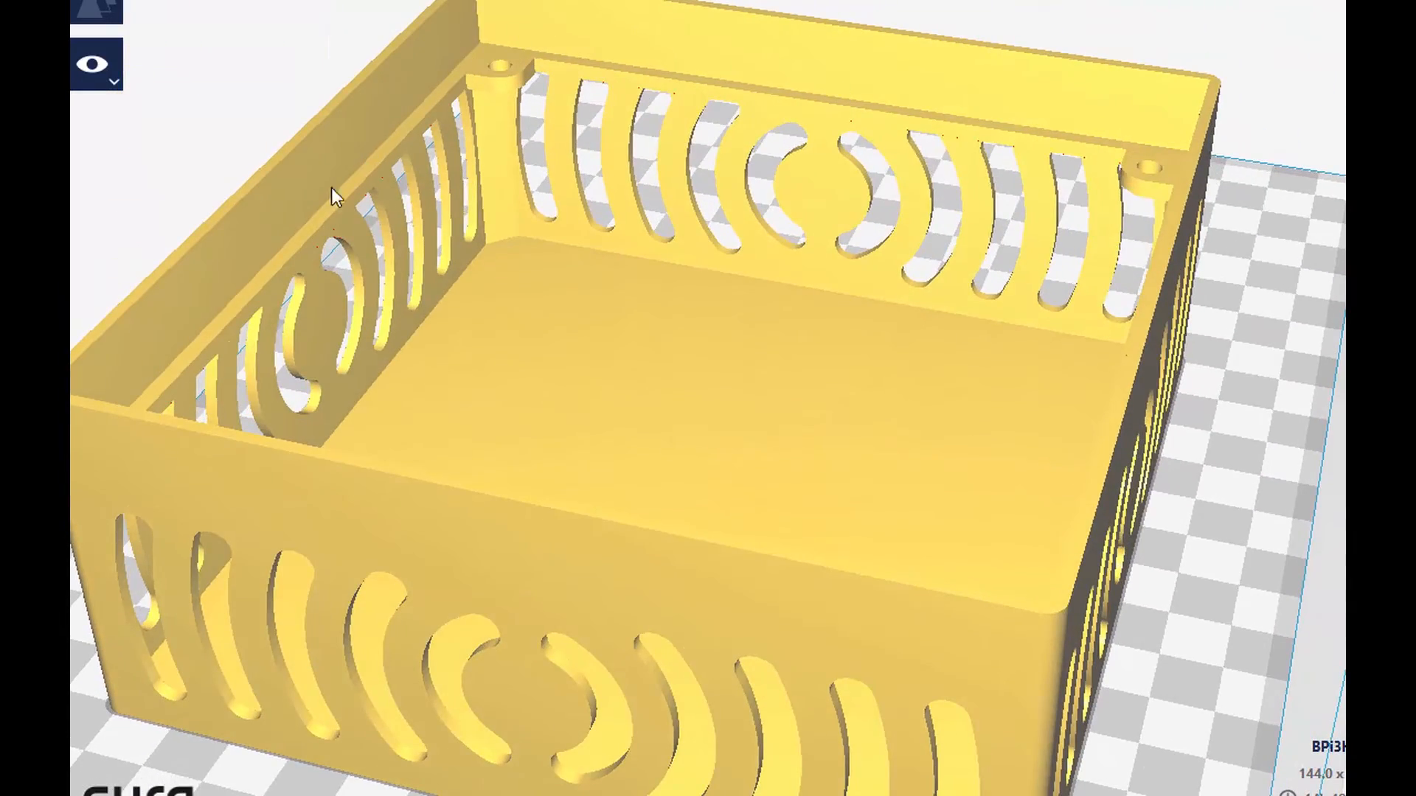
right_drag(518, 333, 384, 297)
right_drag(813, 283, 746, 271)
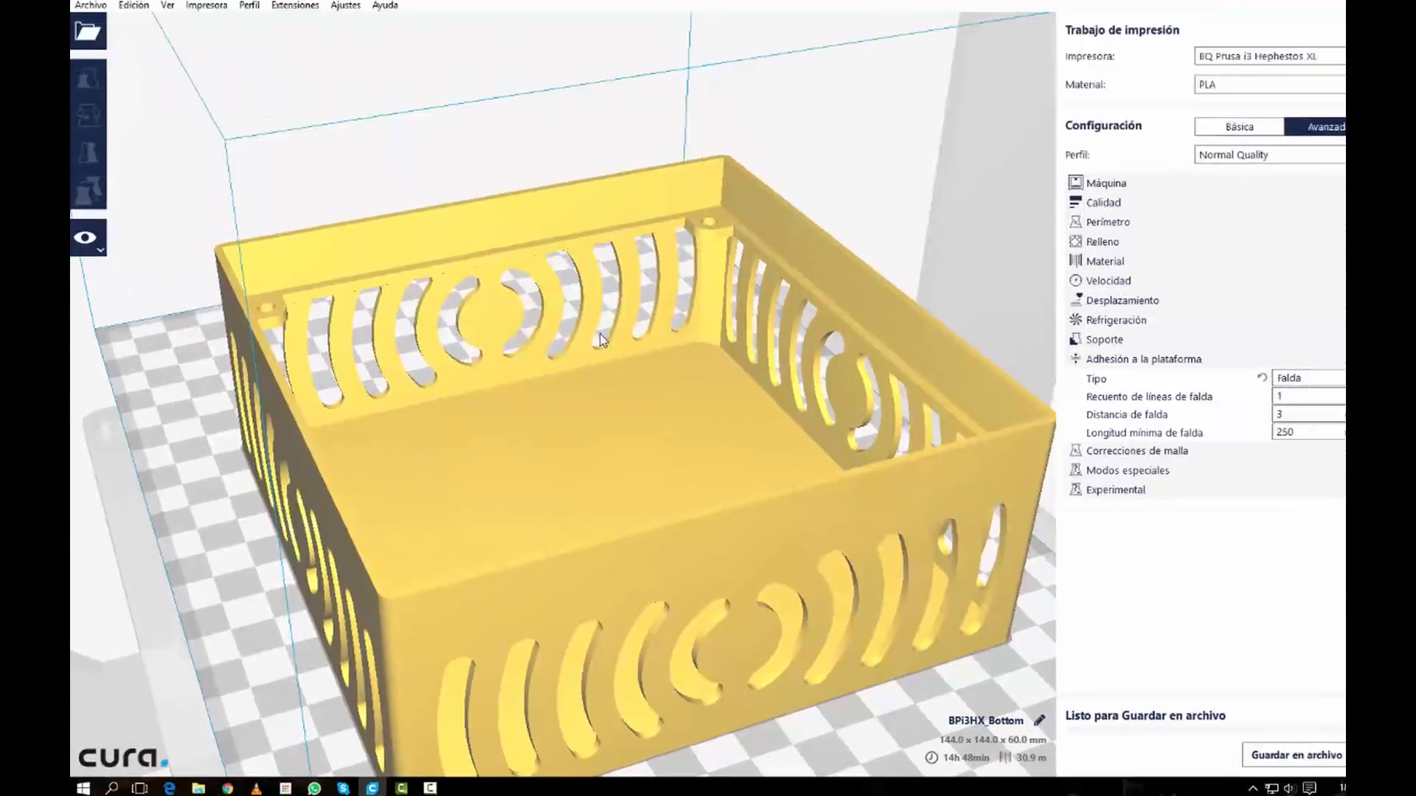
scroll(836, 203, down, 2)
scroll(628, 444, down, 2)
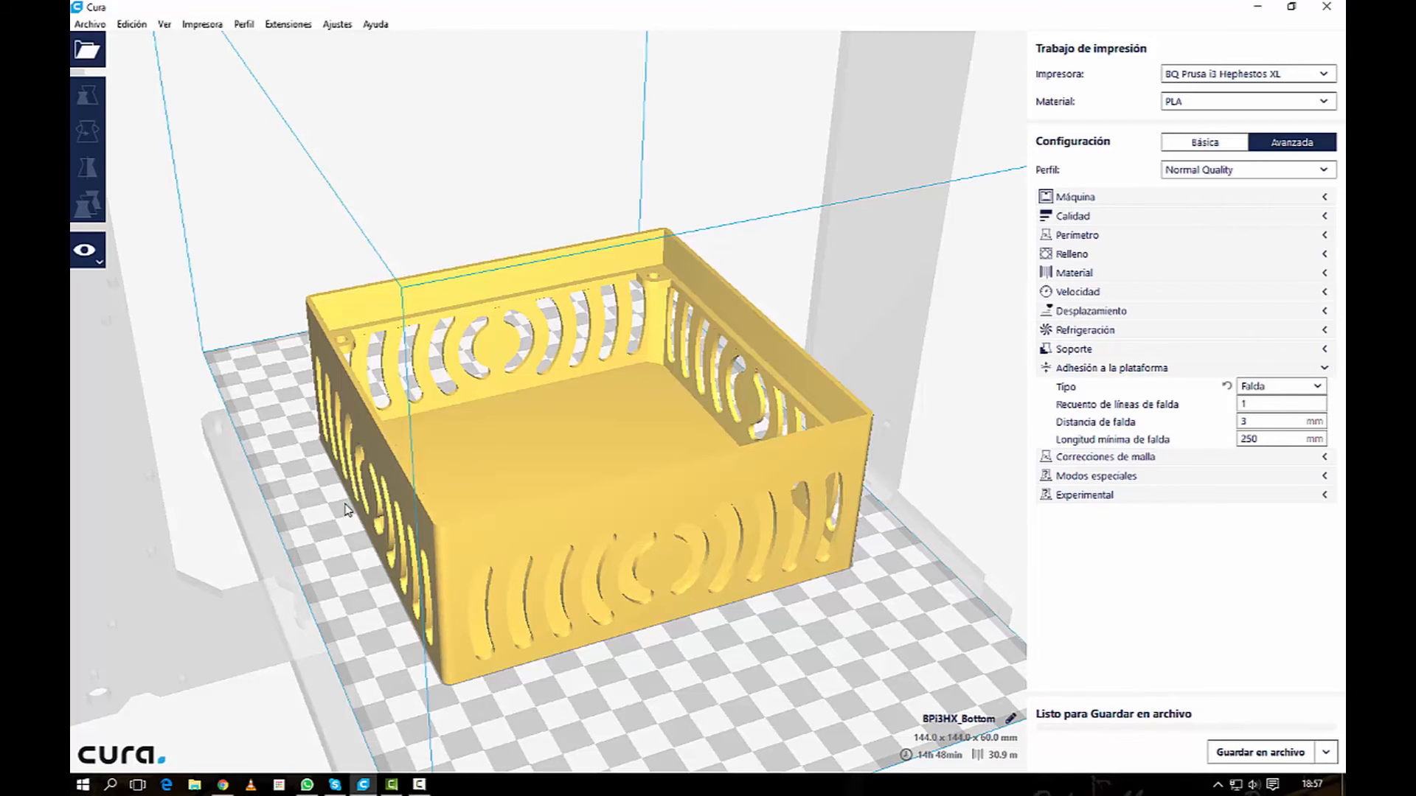
Step: Set the build plate adhesion type to Borde and show the fan base in the layer preview
click(1275, 385)
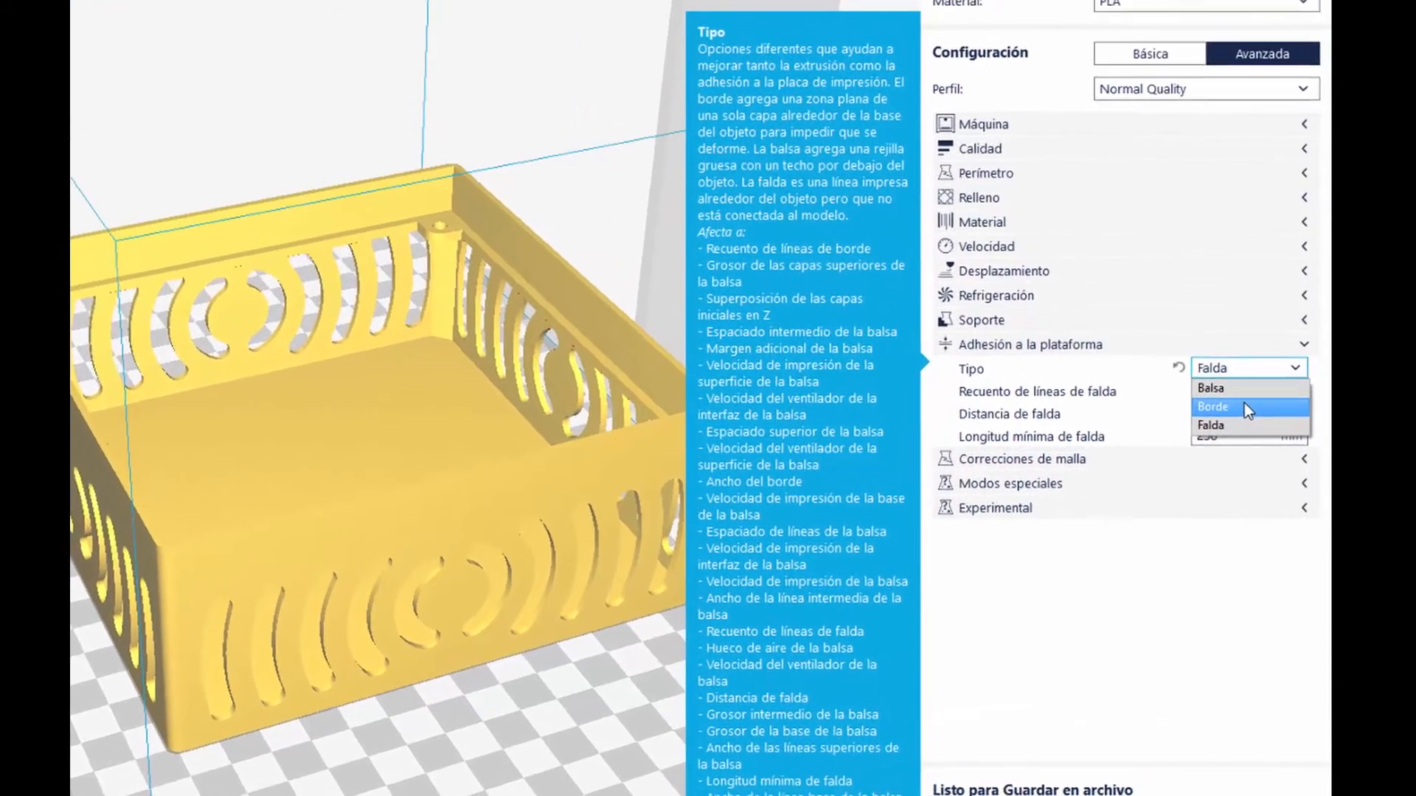
click(1253, 416)
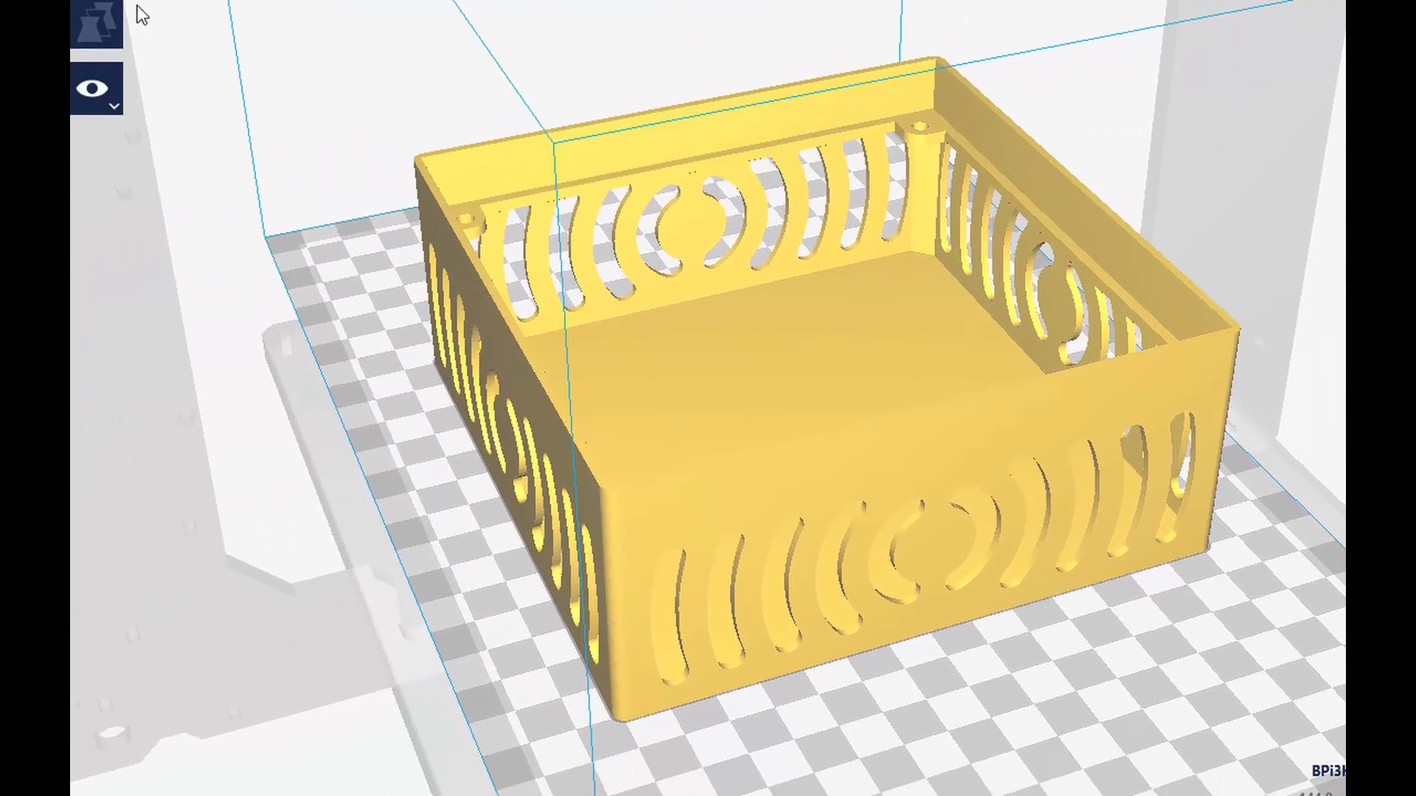
click(93, 89)
click(126, 188)
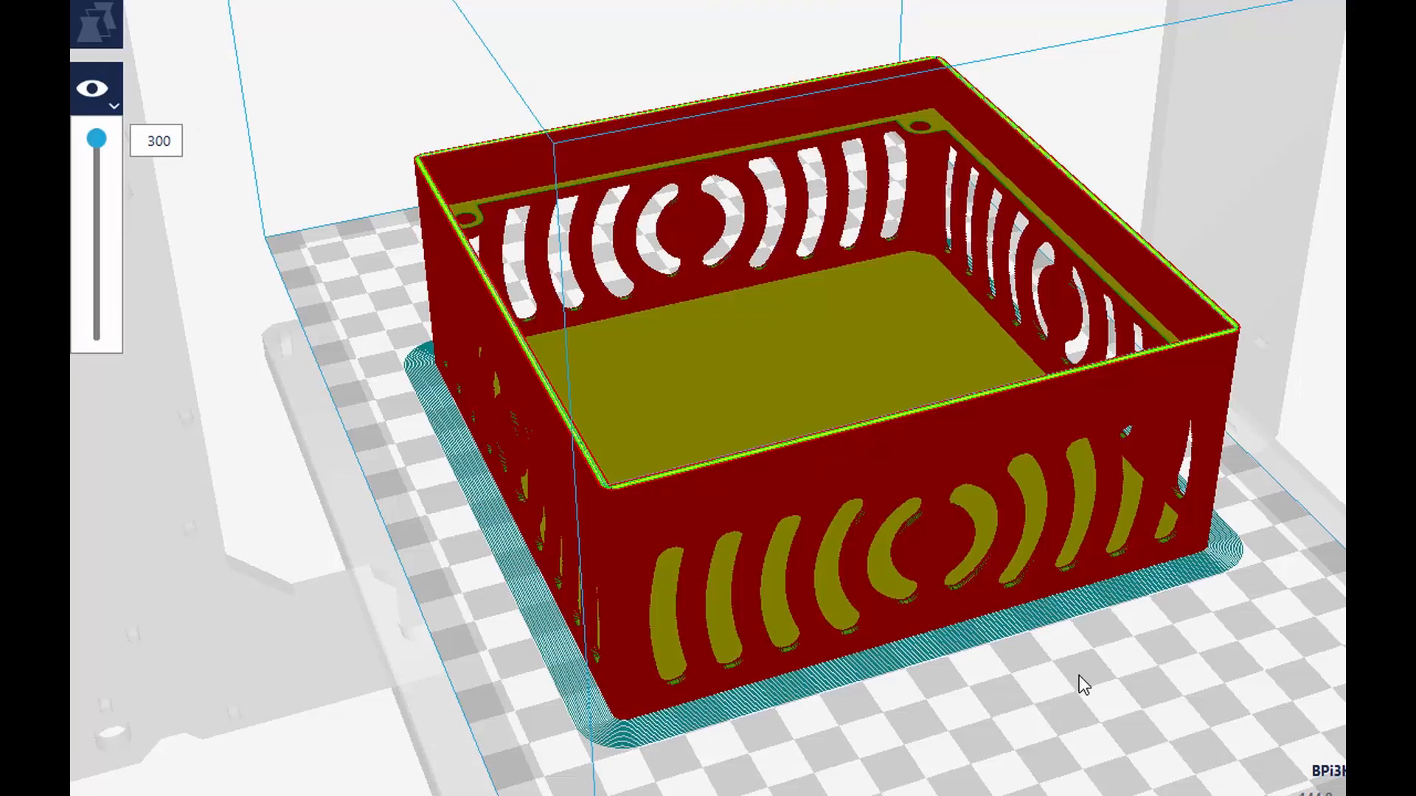
Step: Inspect the brim around the outer edges of the fan base from several angles in the layer preview
right_drag(1078, 675, 1161, 581)
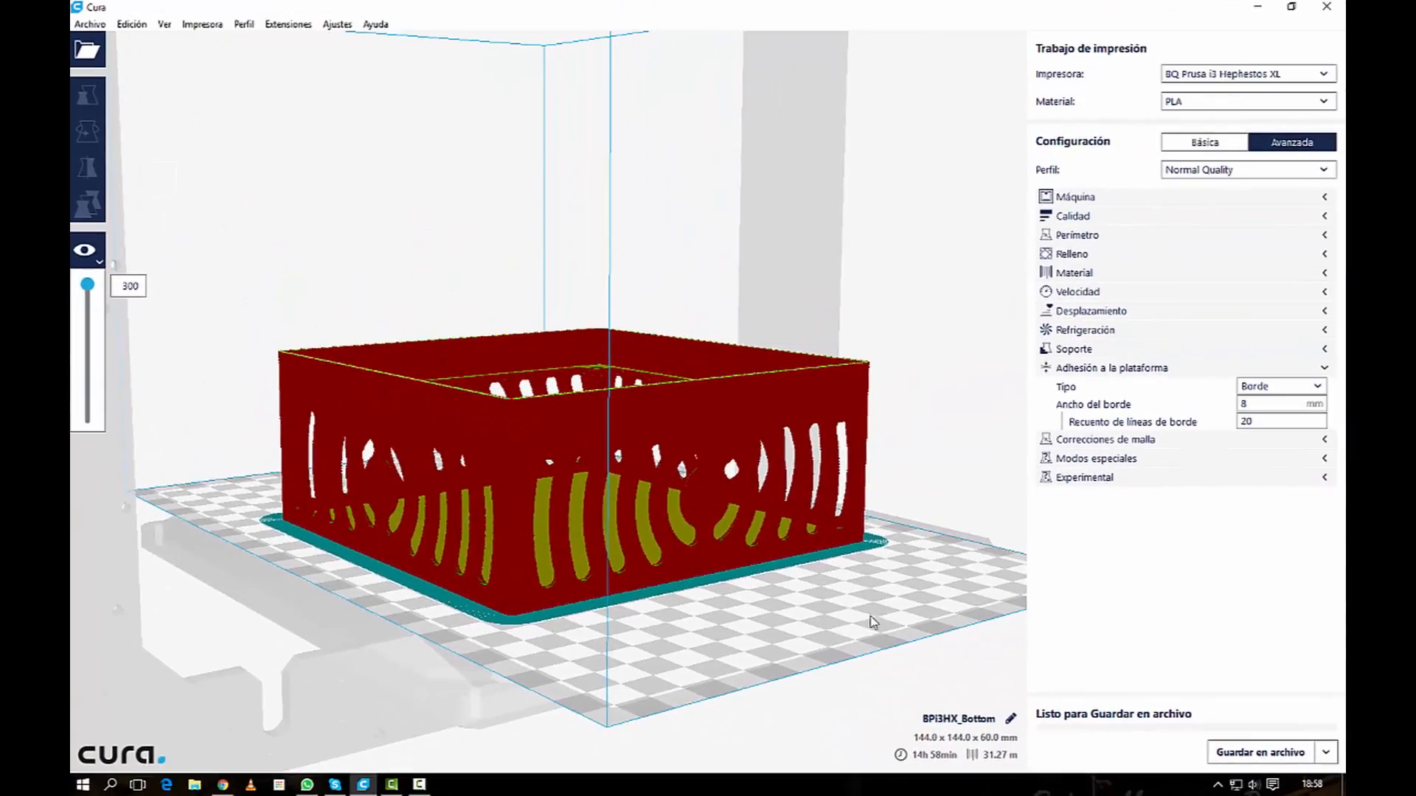
right_drag(871, 621, 818, 667)
click(679, 474)
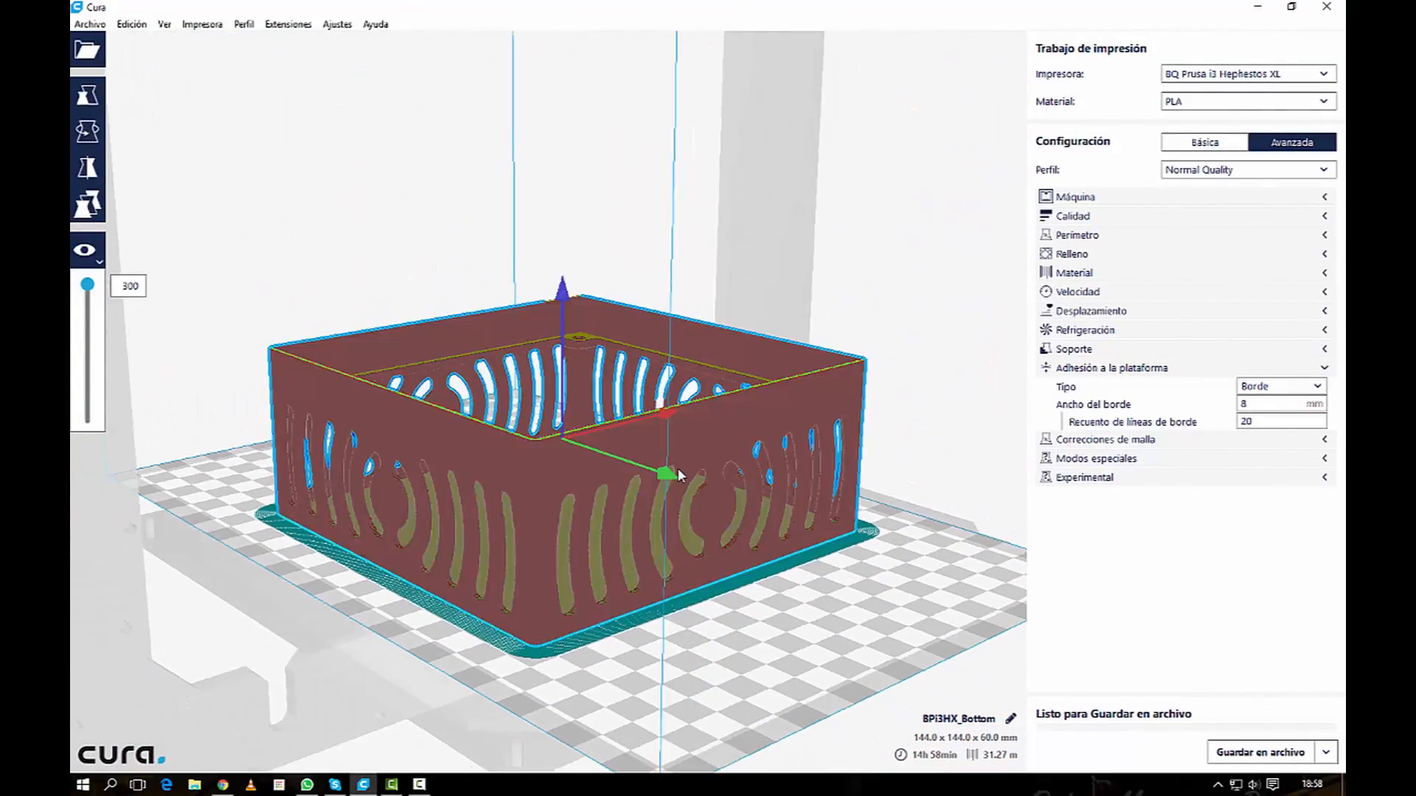
click(818, 598)
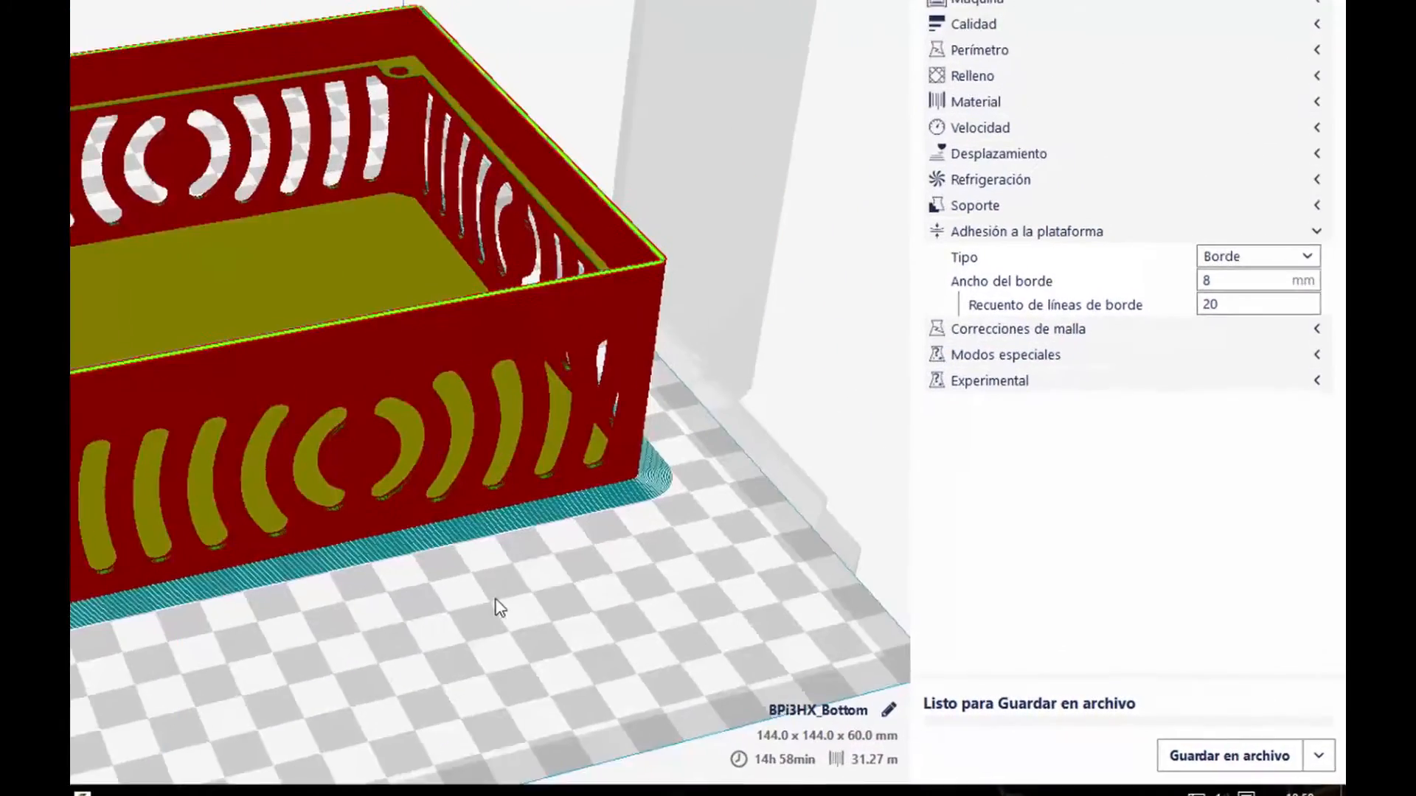
right_drag(540, 605, 370, 604)
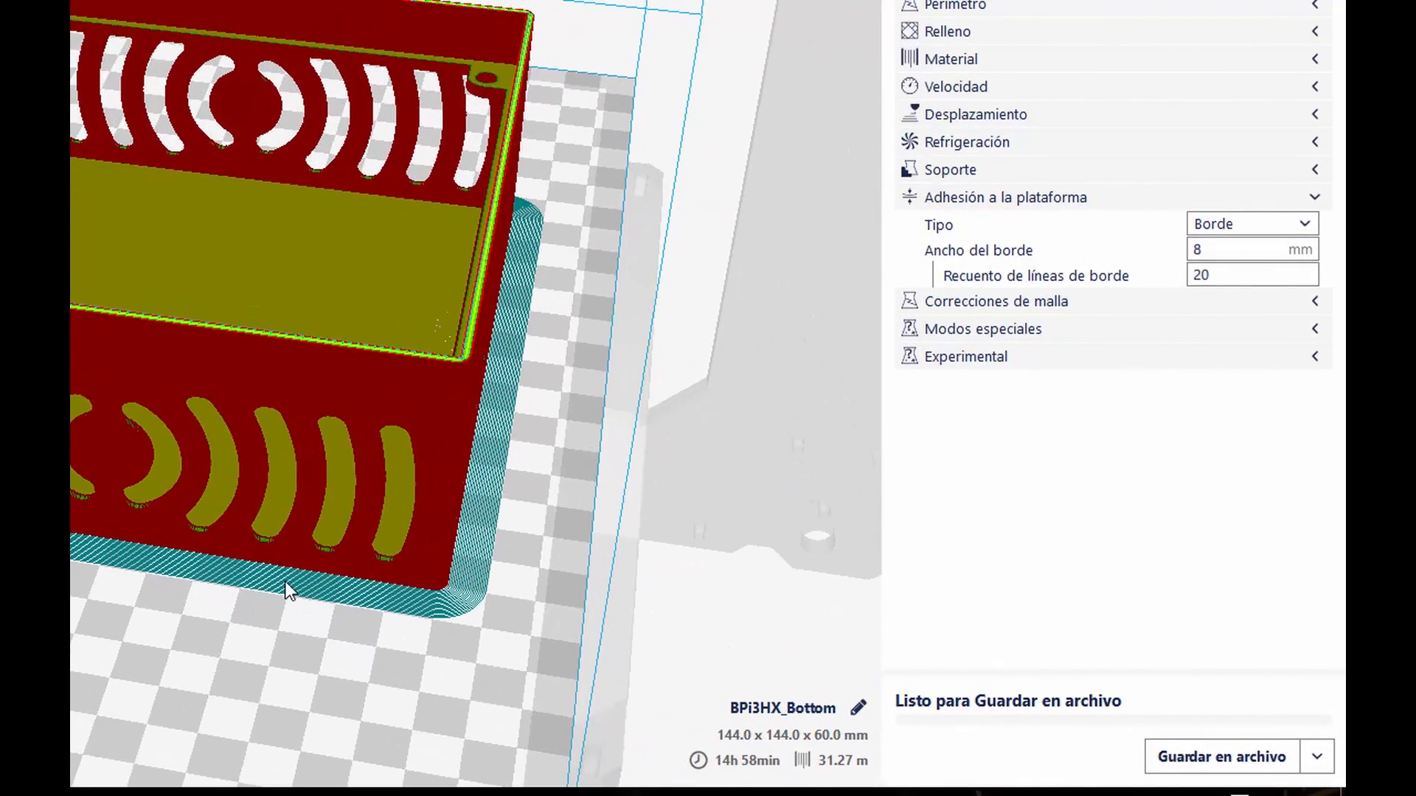